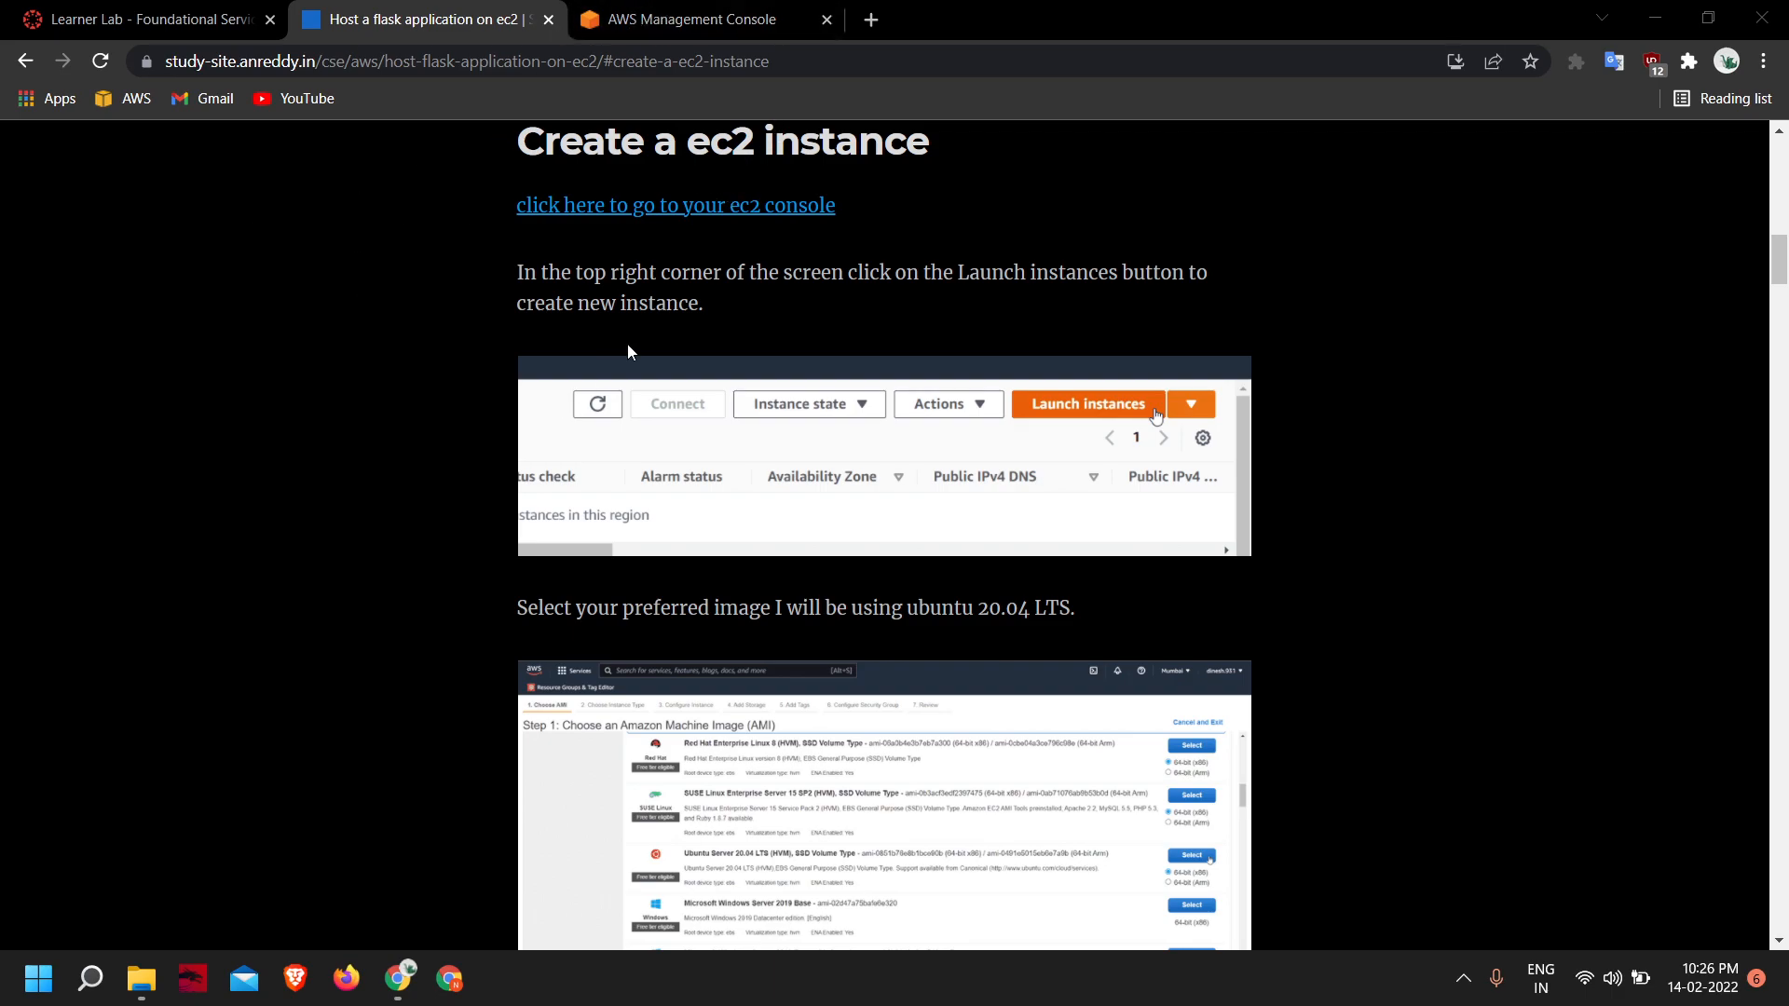
# - Switch to the AWS Management Console, search for the EC2 service, open its Instances page and dismiss the welcome message
pyautogui.click(657, 28)
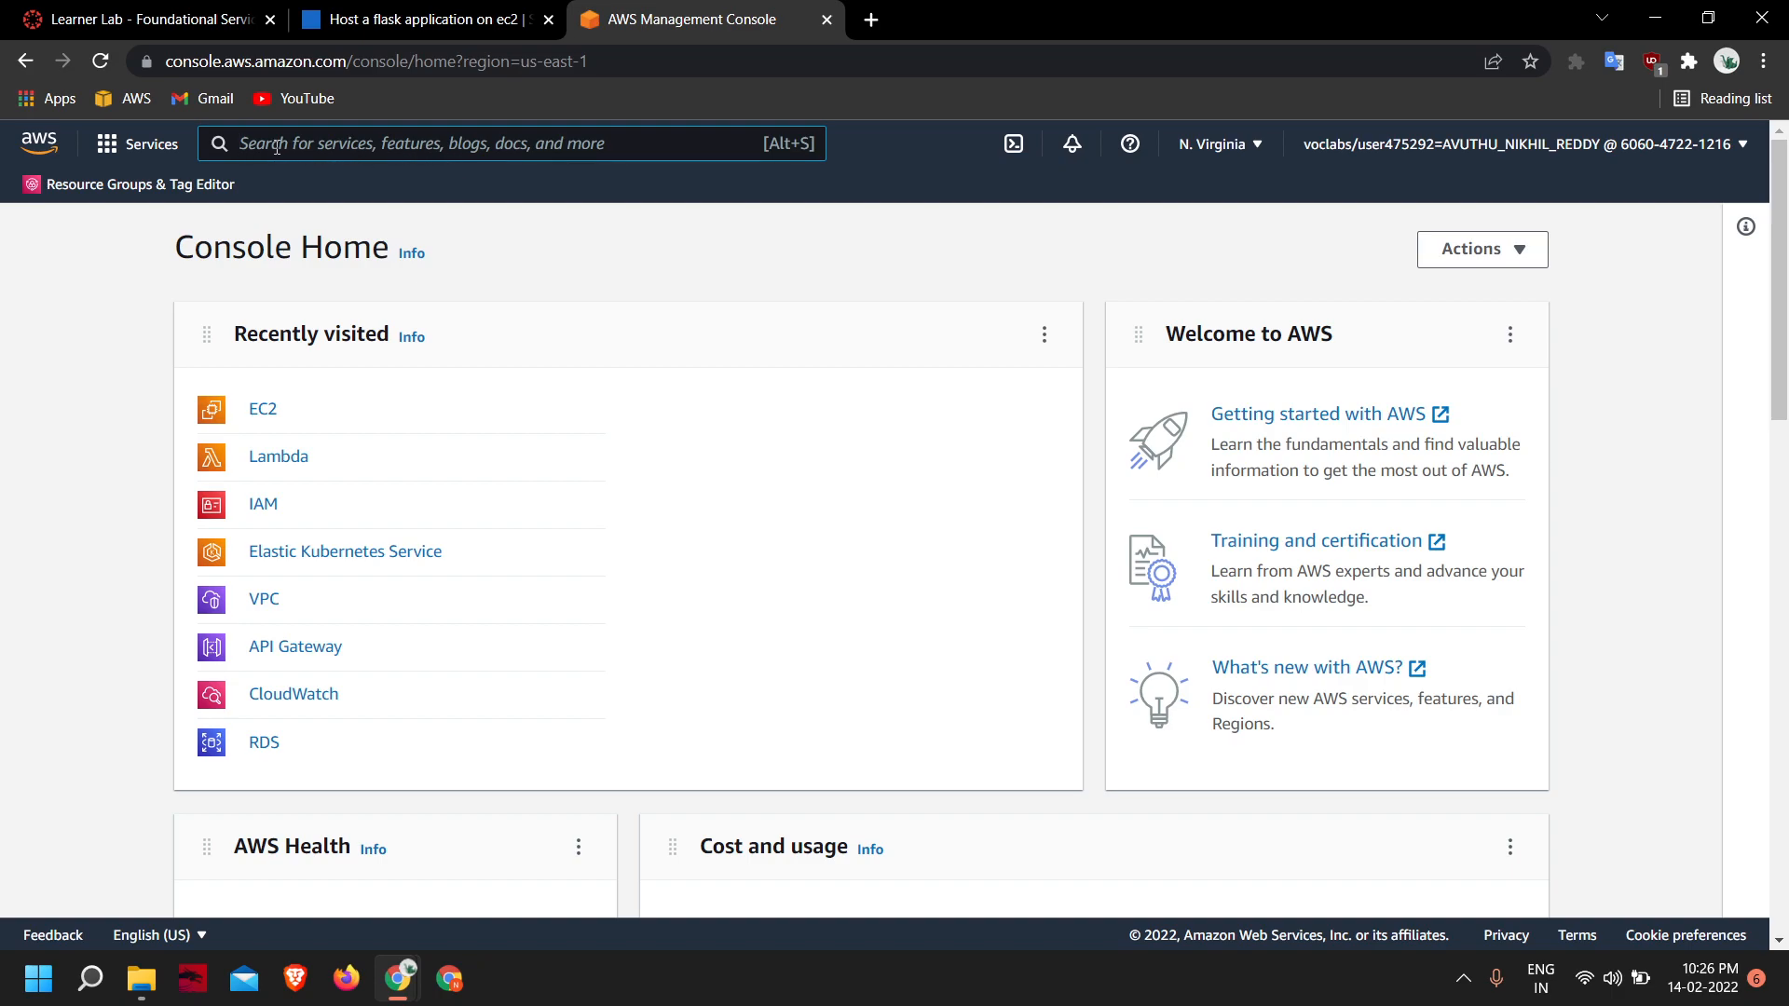
pyautogui.write('ec')
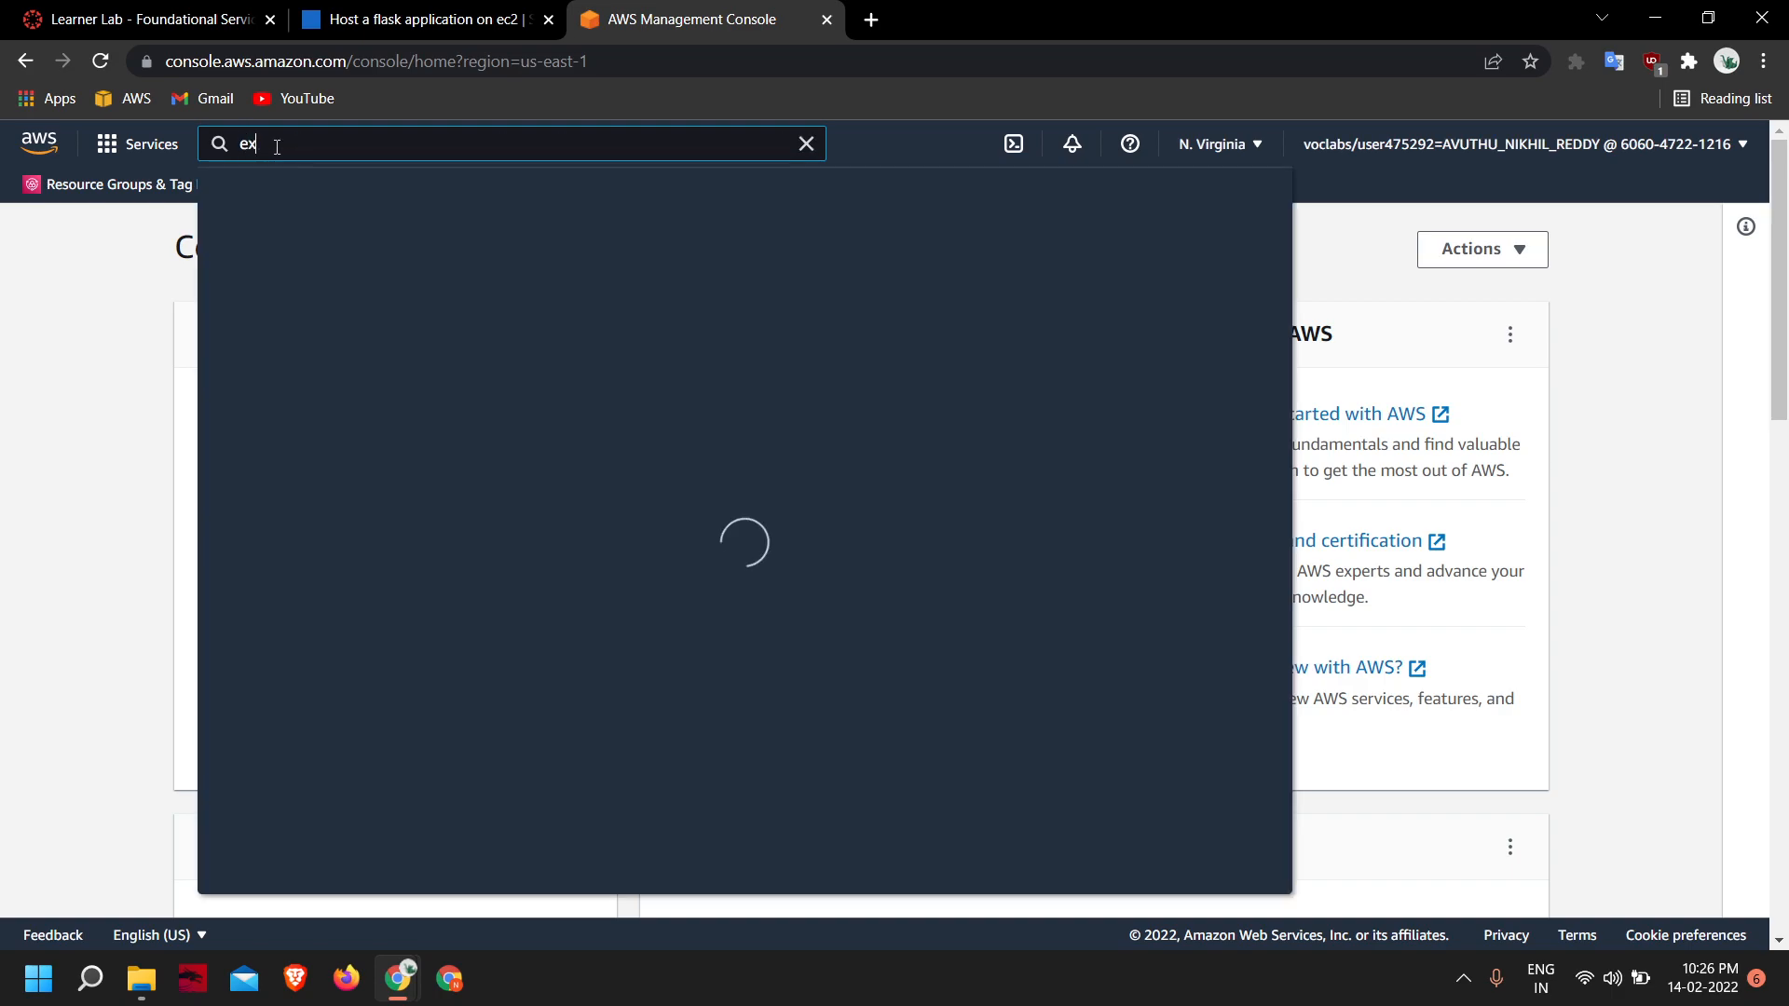
pyautogui.write('2')
pyautogui.click(564, 322)
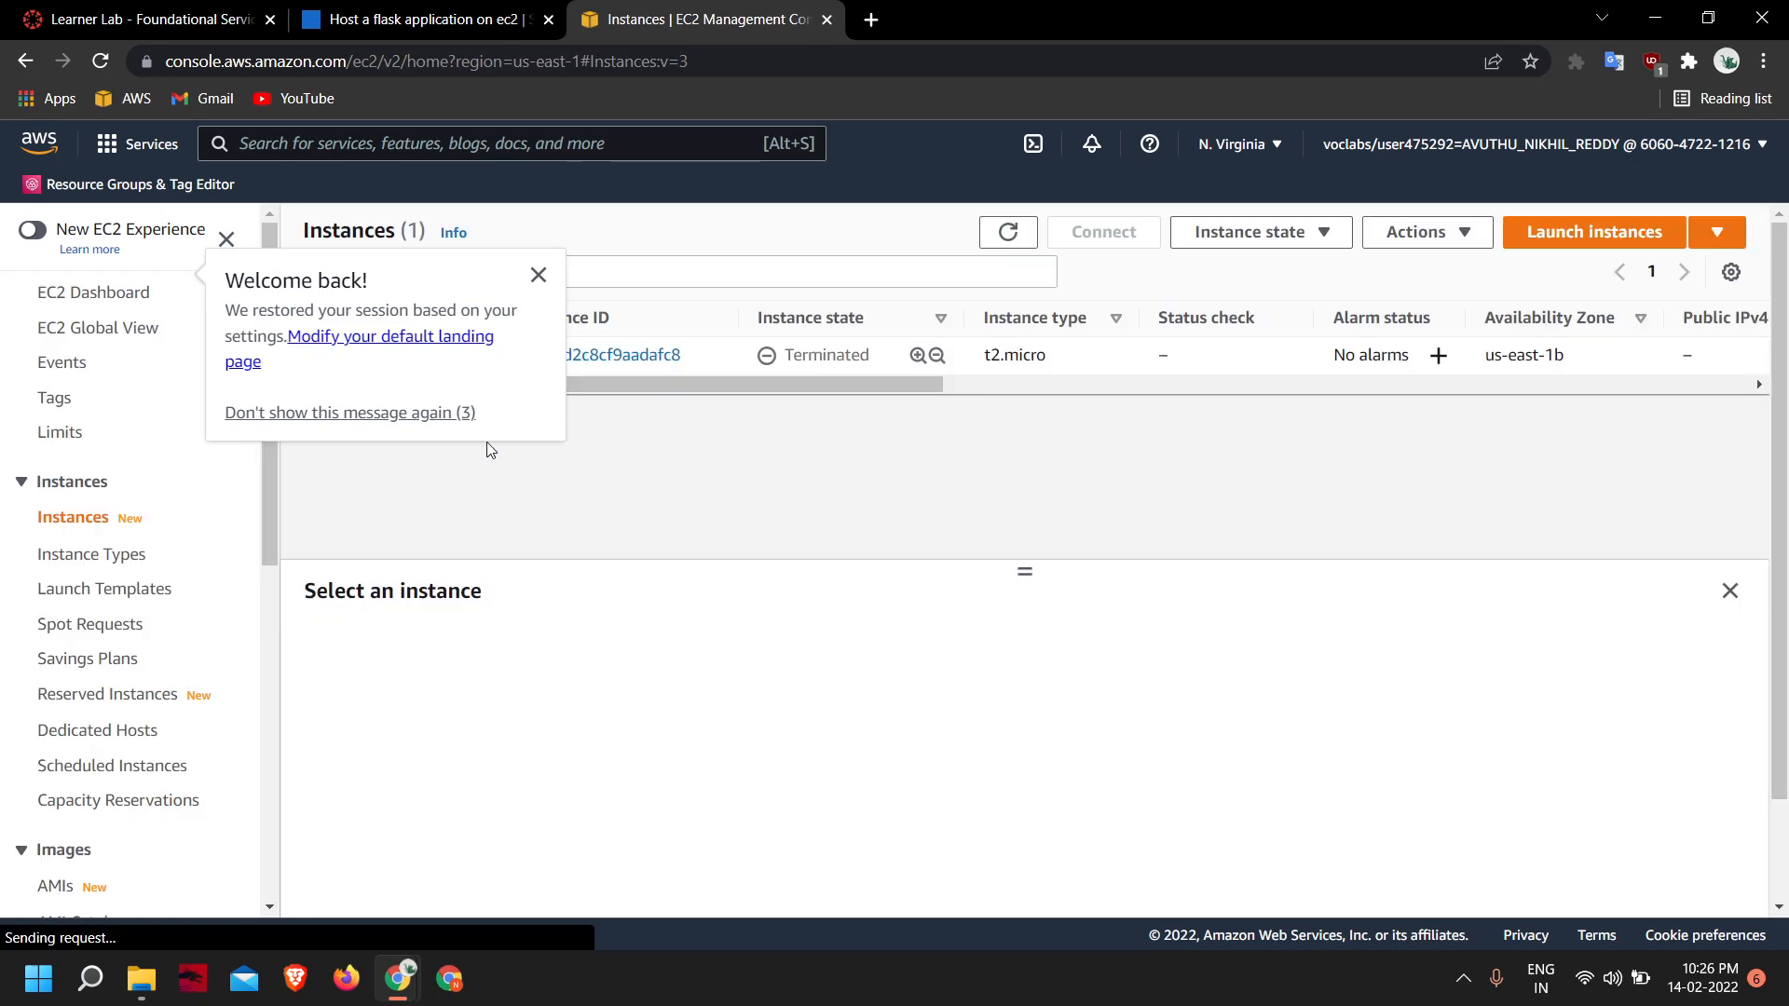
pyautogui.click(539, 276)
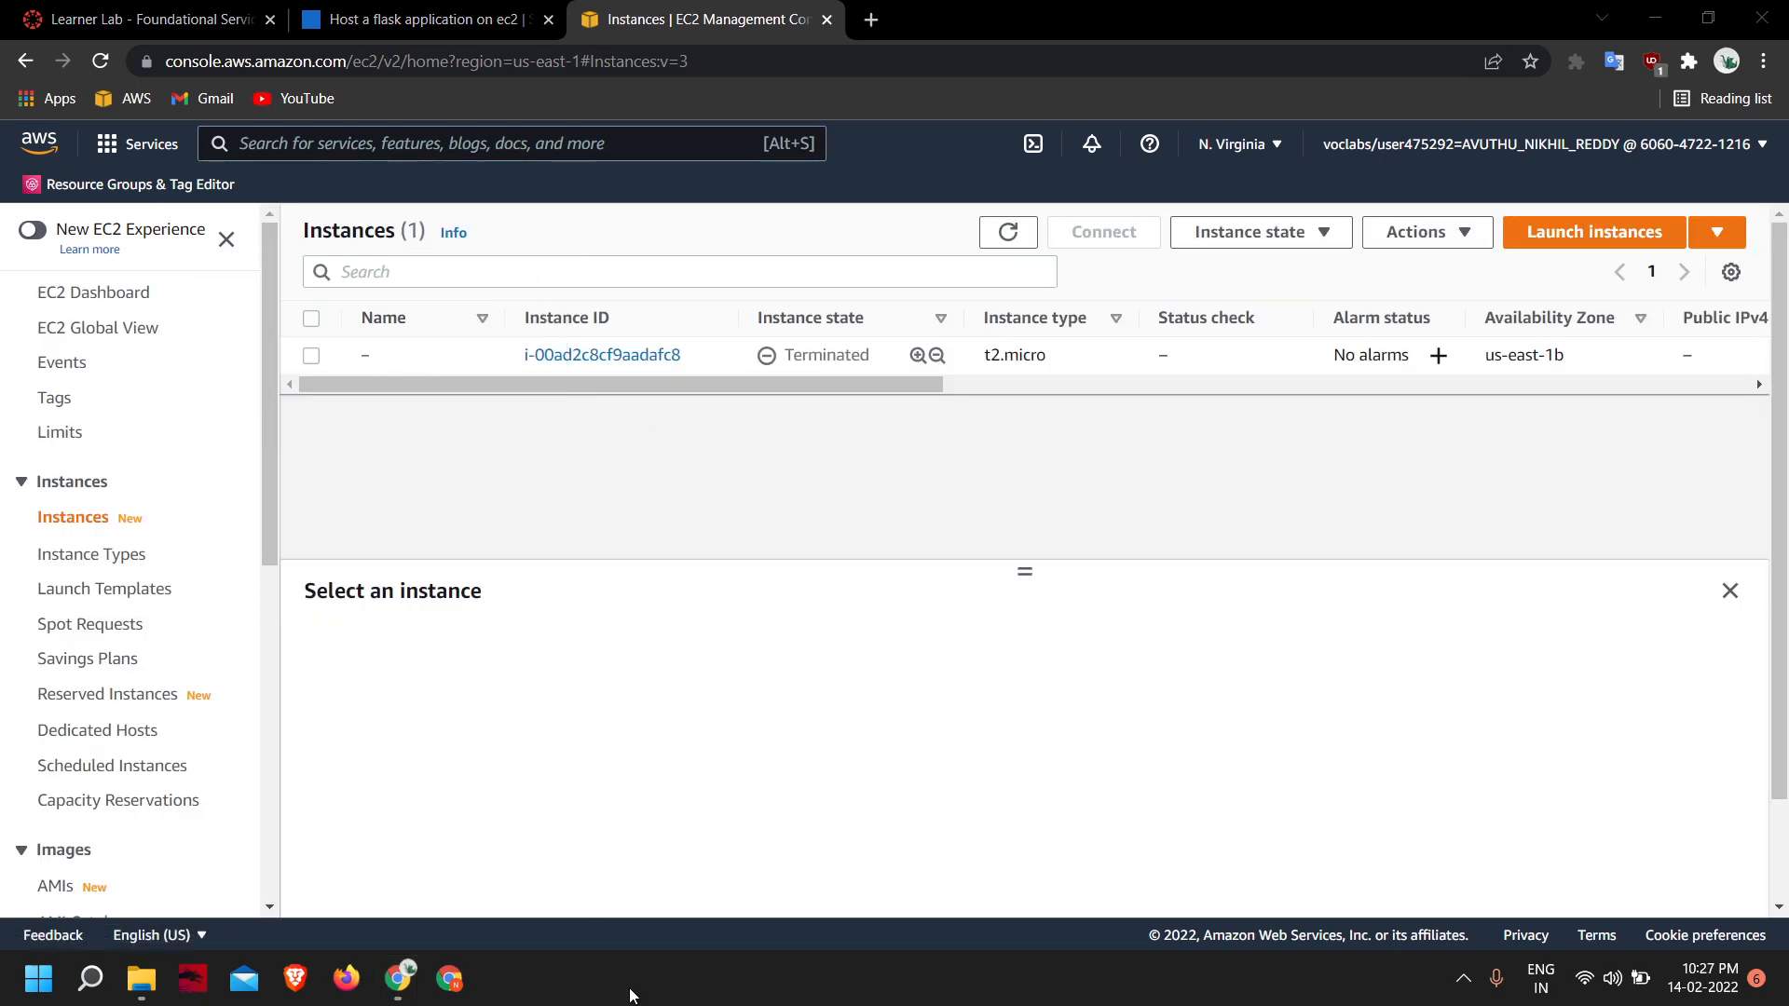
# - Open the EC2 console link from the Flask hosting guide in a new tab and close that duplicate tab
pyautogui.click(419, 19)
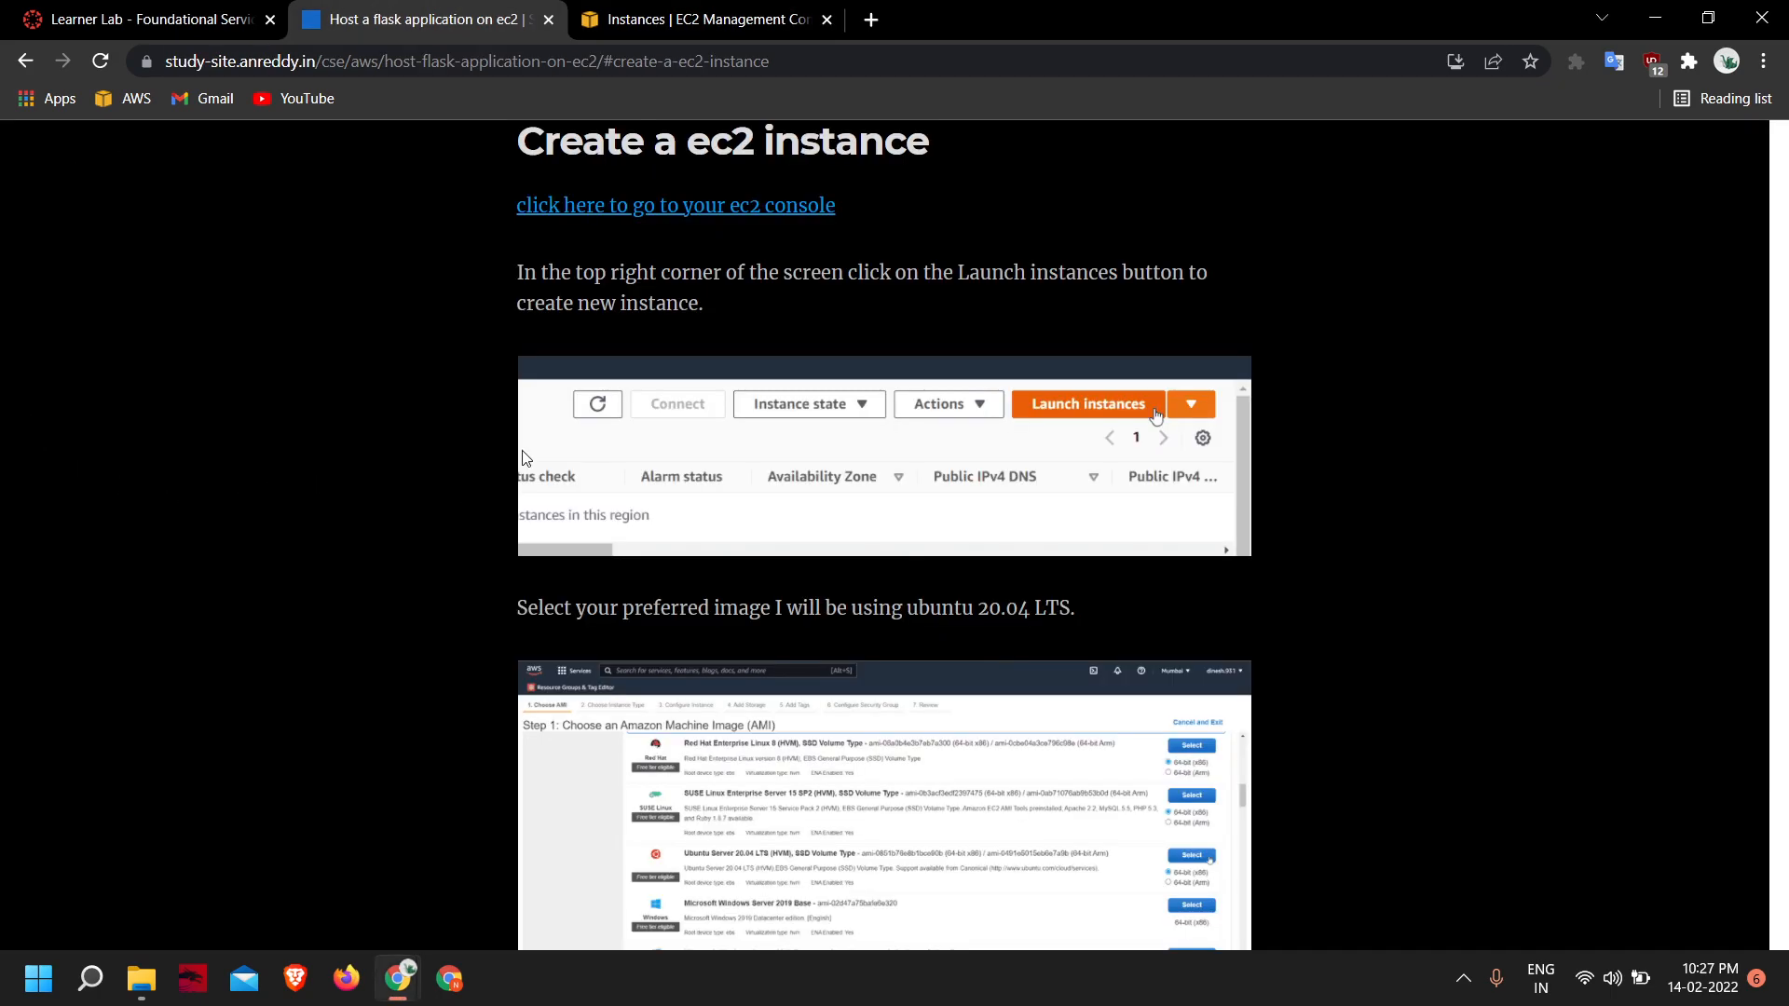
pyautogui.rightClick(661, 206)
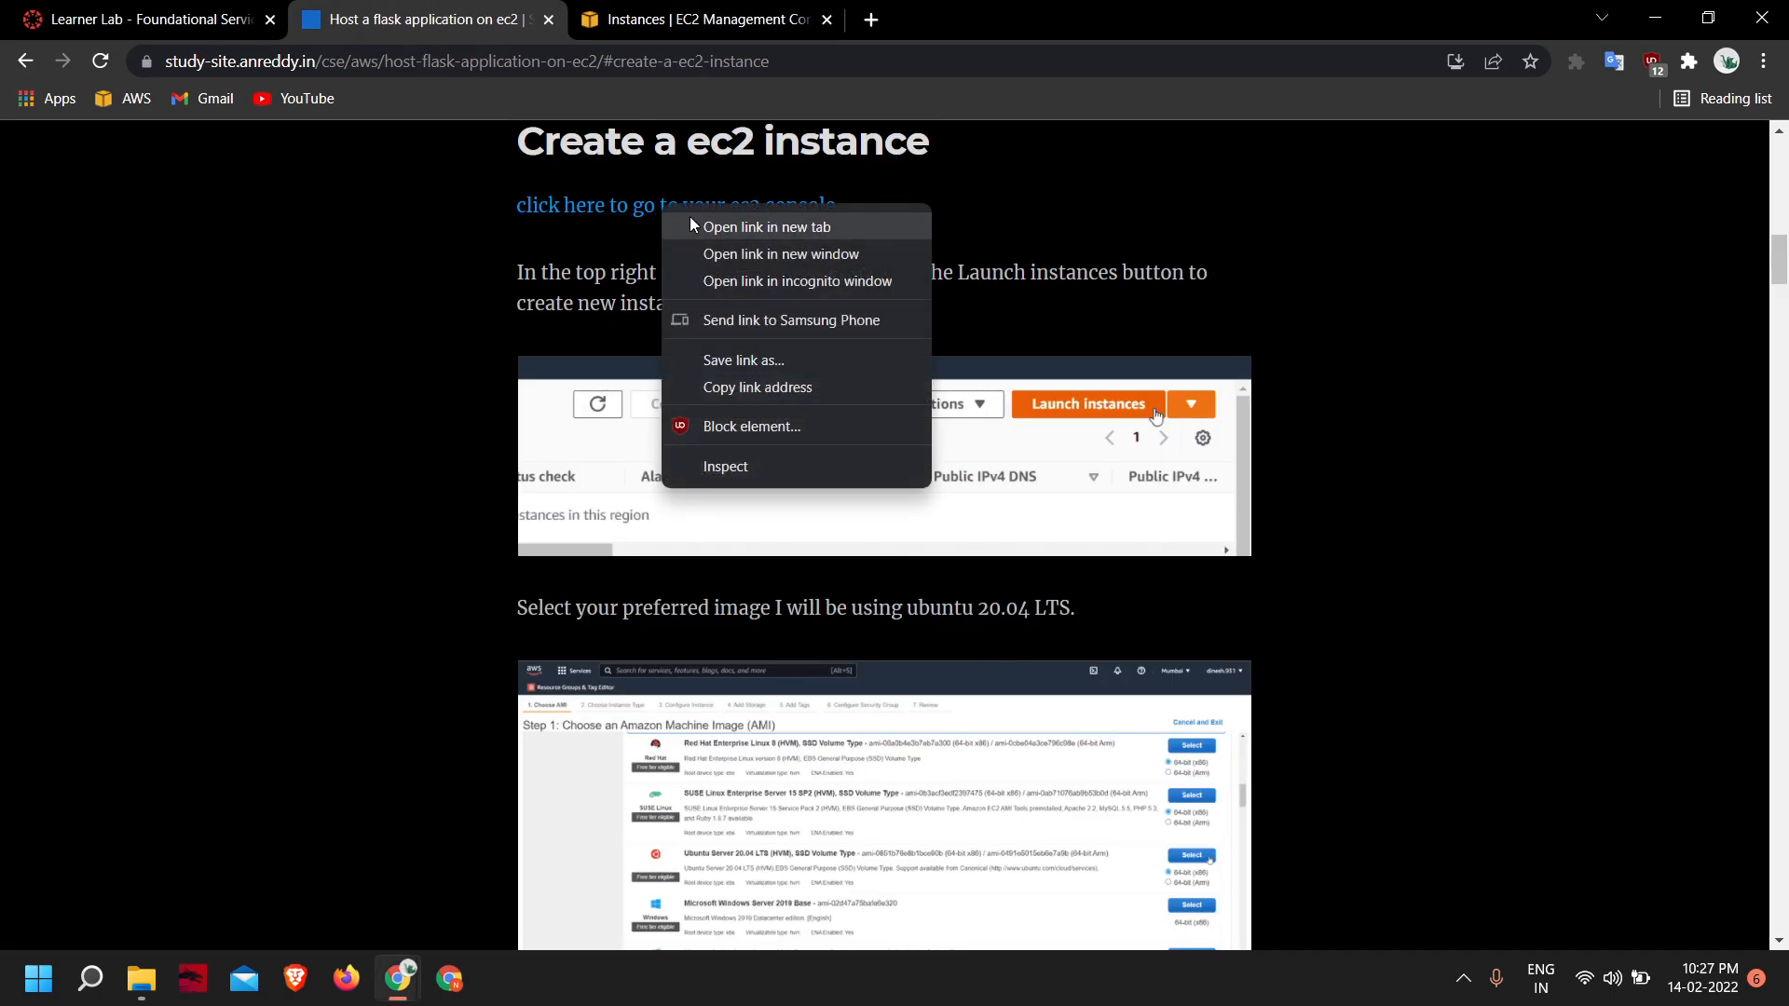
pyautogui.click(690, 220)
pyautogui.click(736, 17)
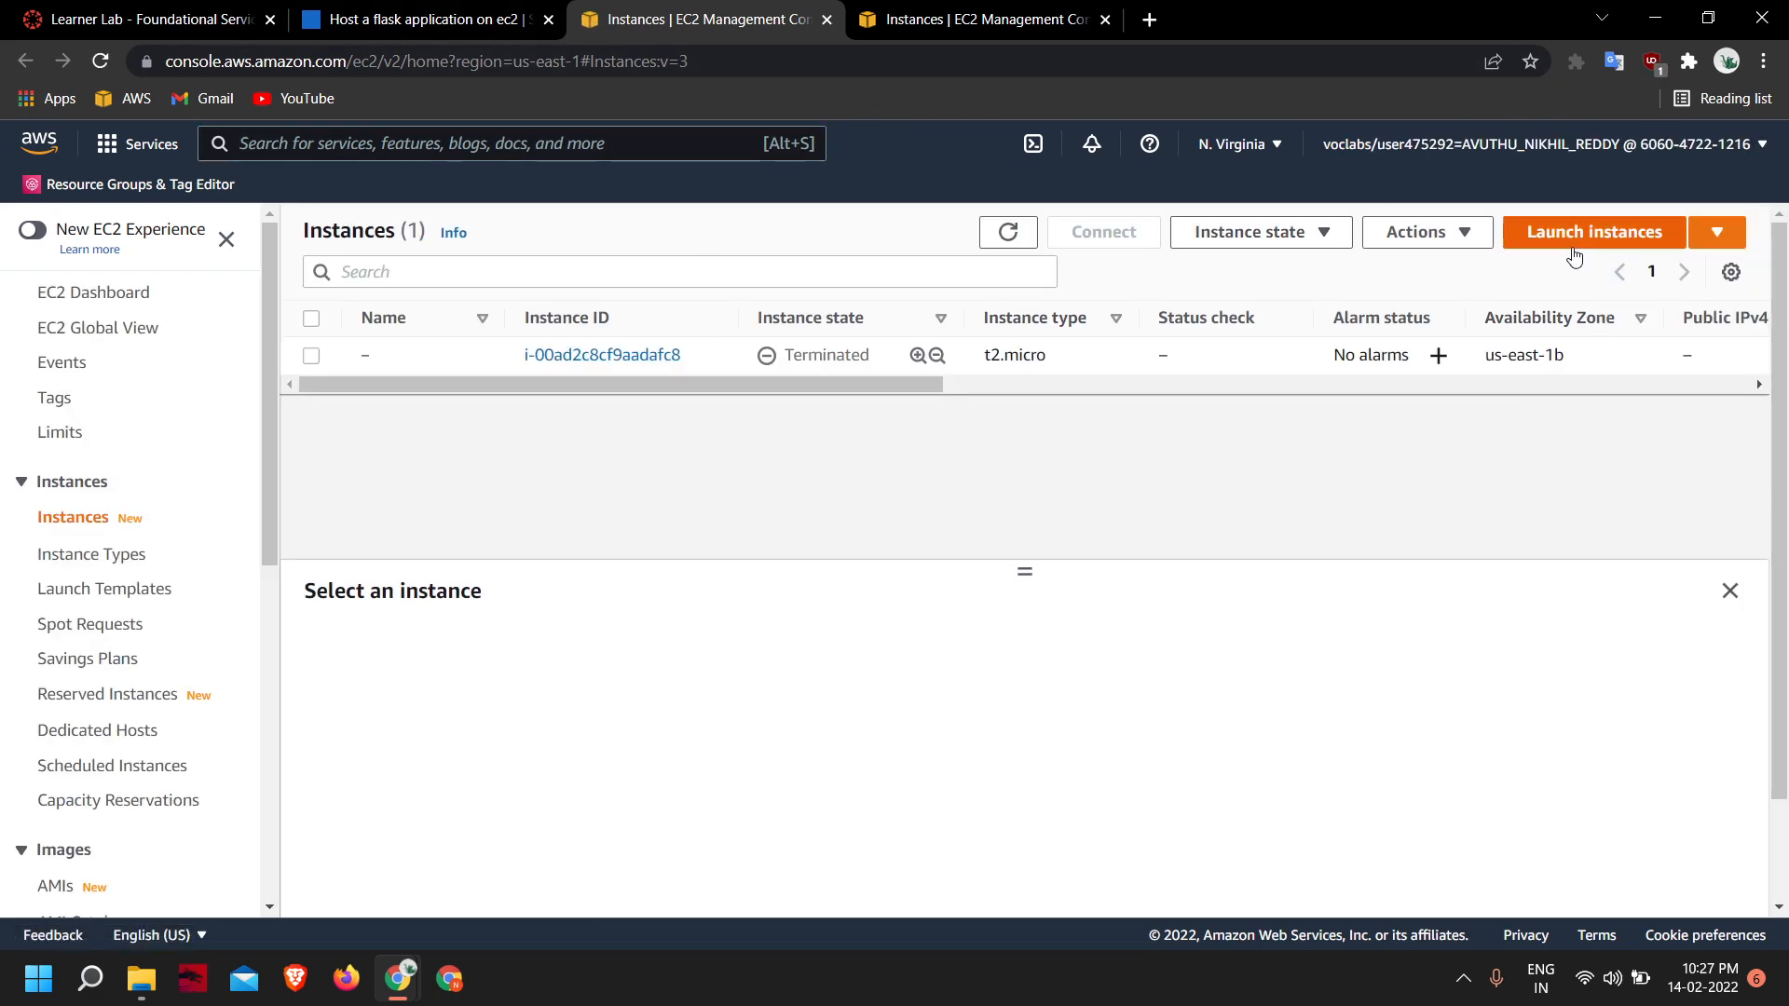
pyautogui.click(1105, 20)
# - Start launching a new instance and choose the Ubuntu Server 20.04 LTS (HVM) 64-bit (x86) image
pyautogui.click(1619, 237)
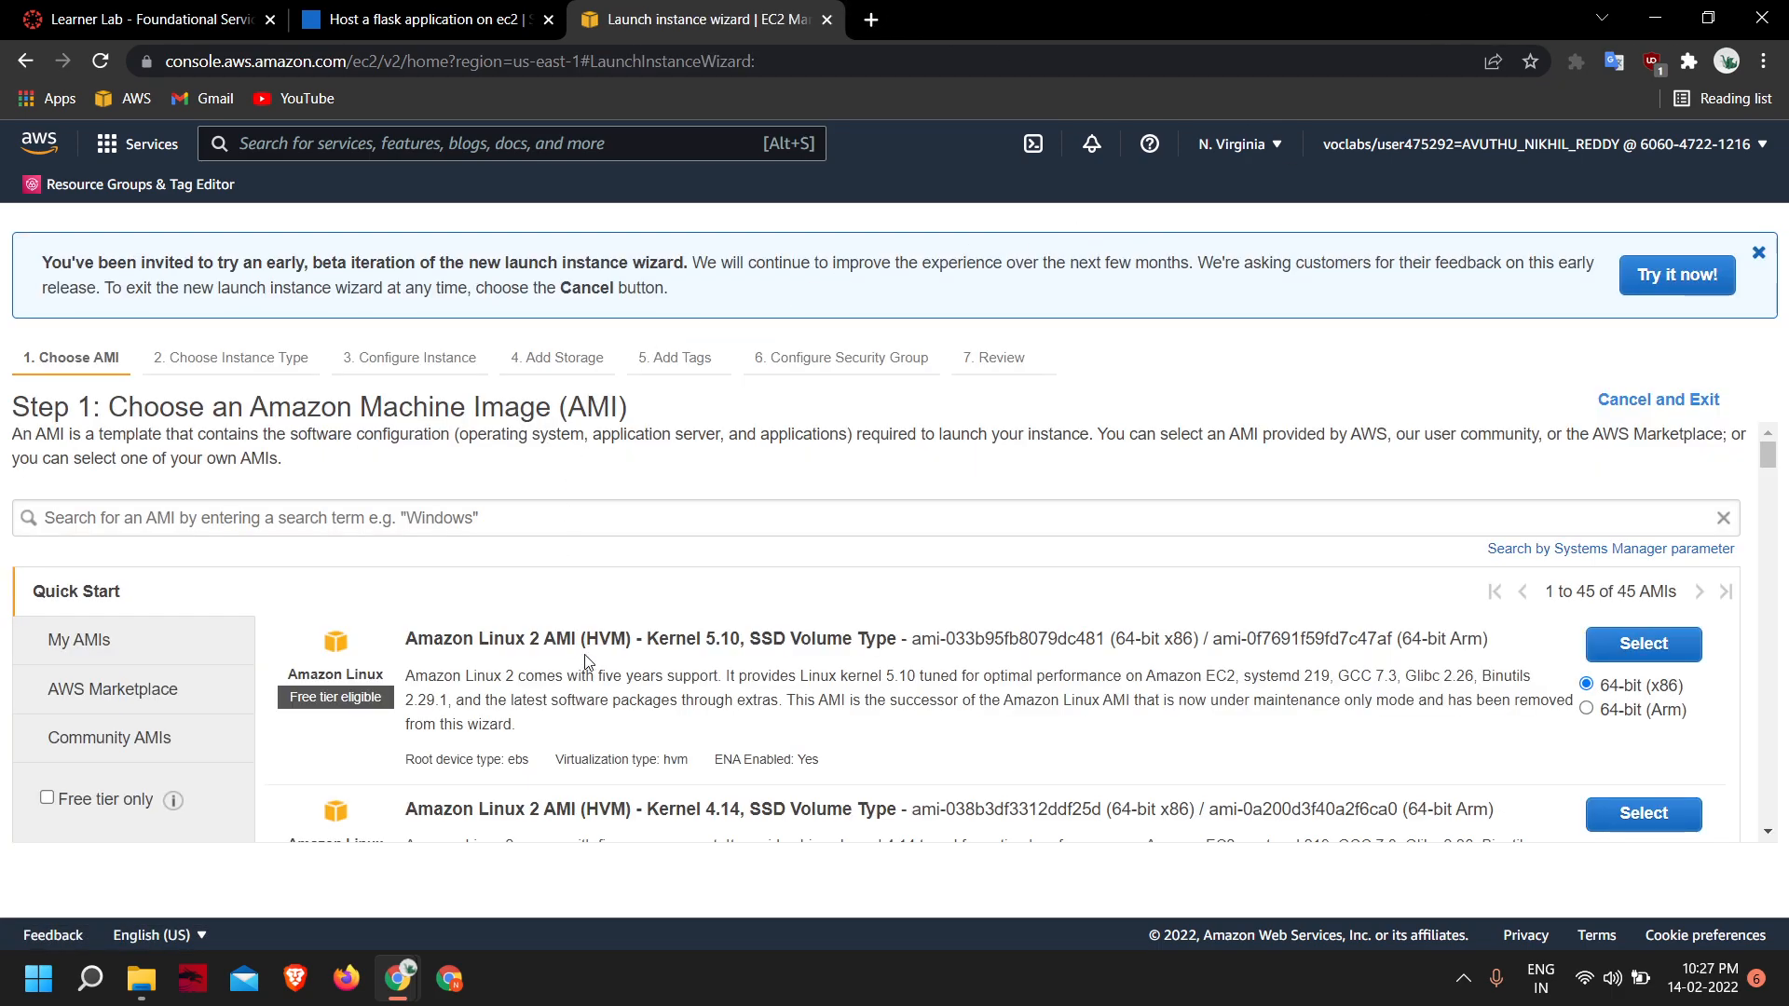
pyautogui.scroll(-2, 587, 569)
pyautogui.scroll(-8, 587, 568)
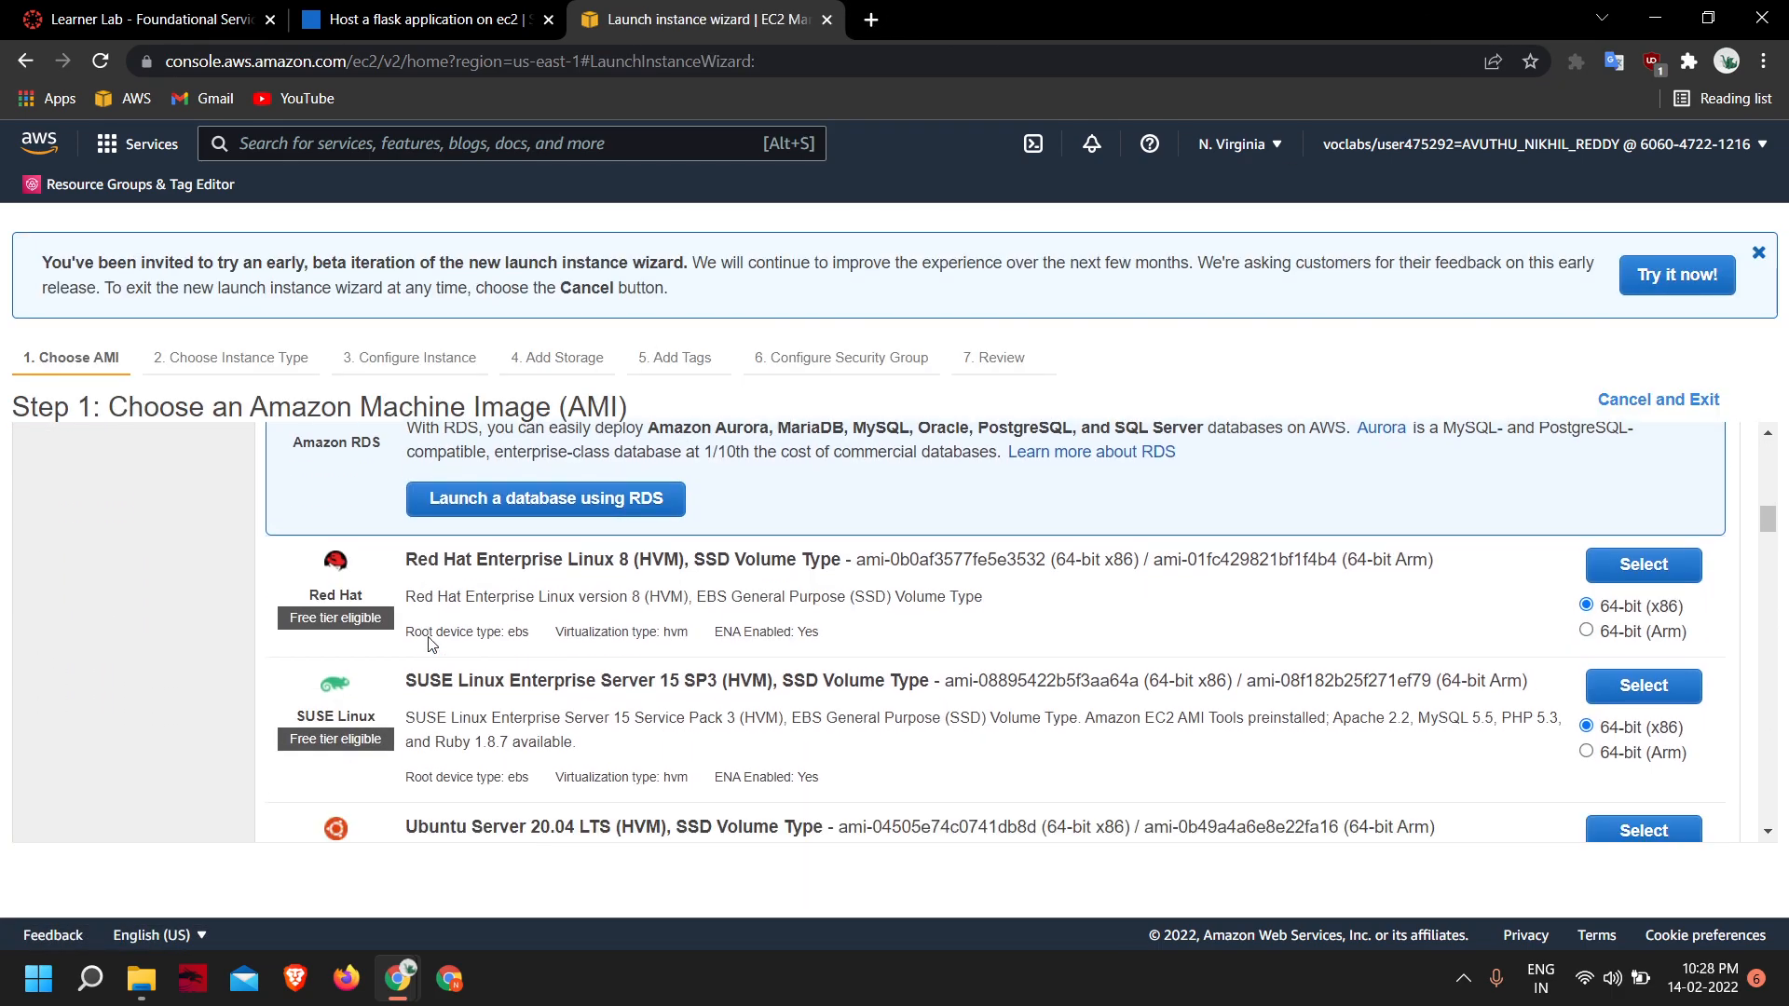
pyautogui.scroll(-1, 1306, 658)
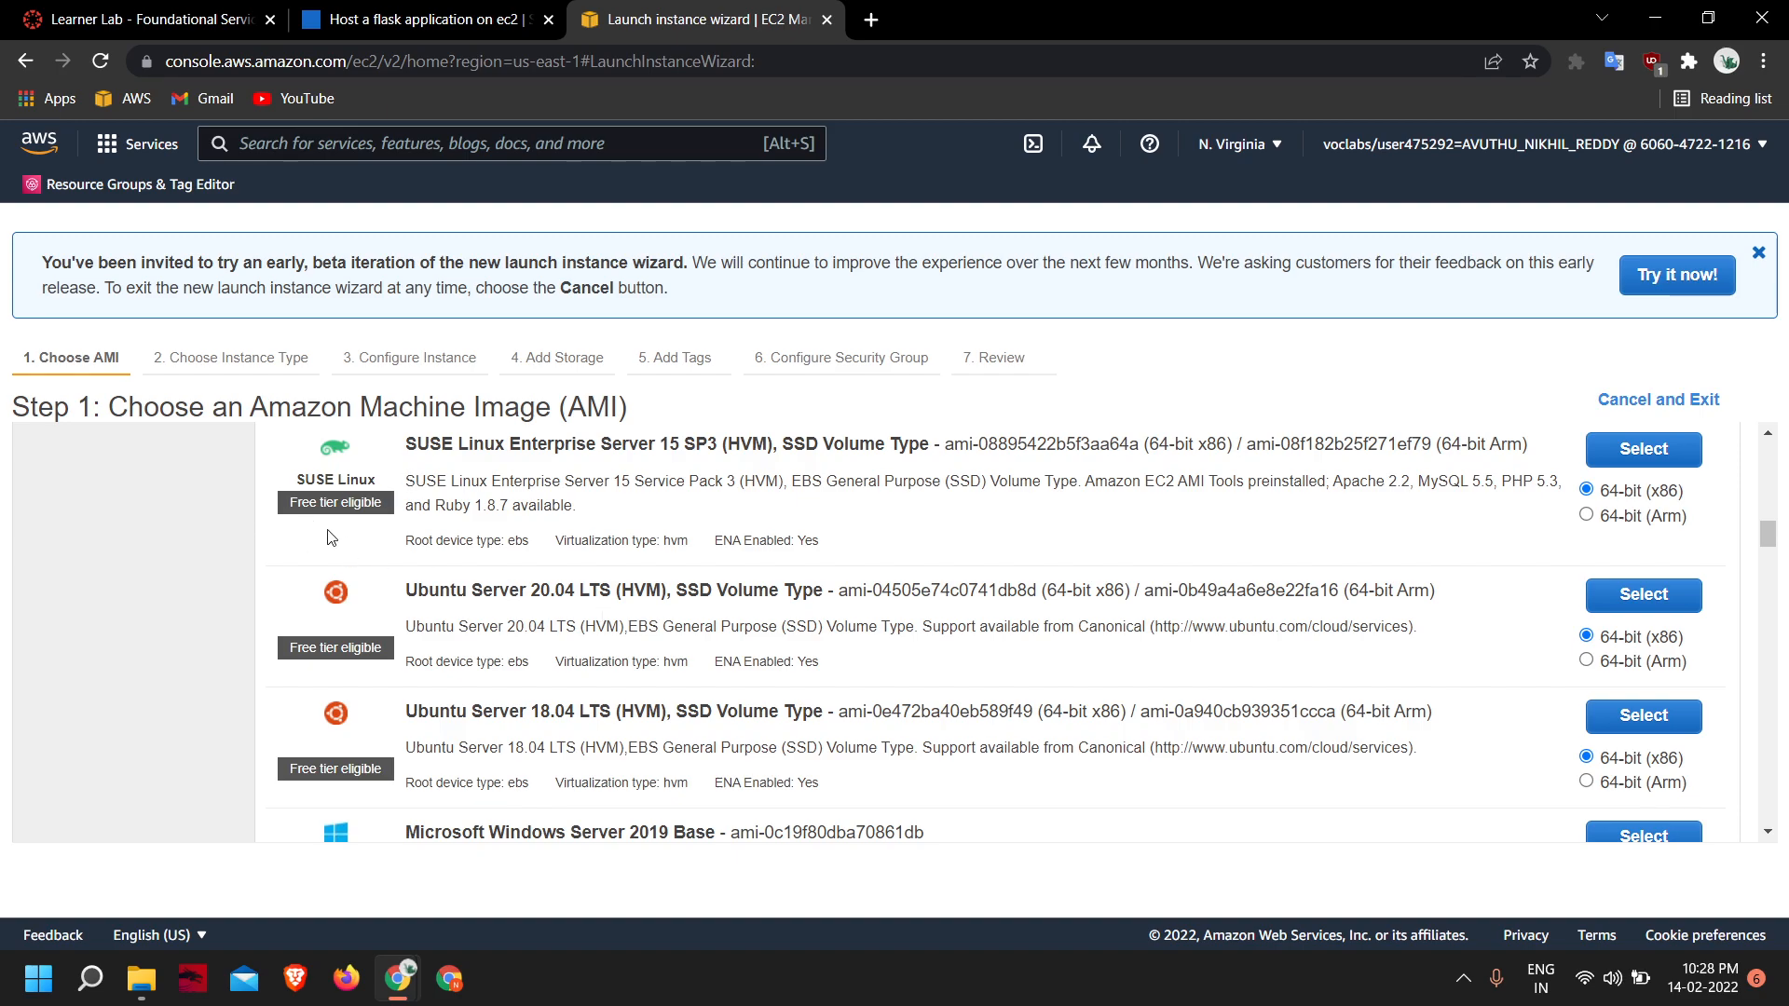
pyautogui.scroll(8, 653, 536)
pyautogui.scroll(-1, 695, 548)
pyautogui.scroll(-10, 695, 542)
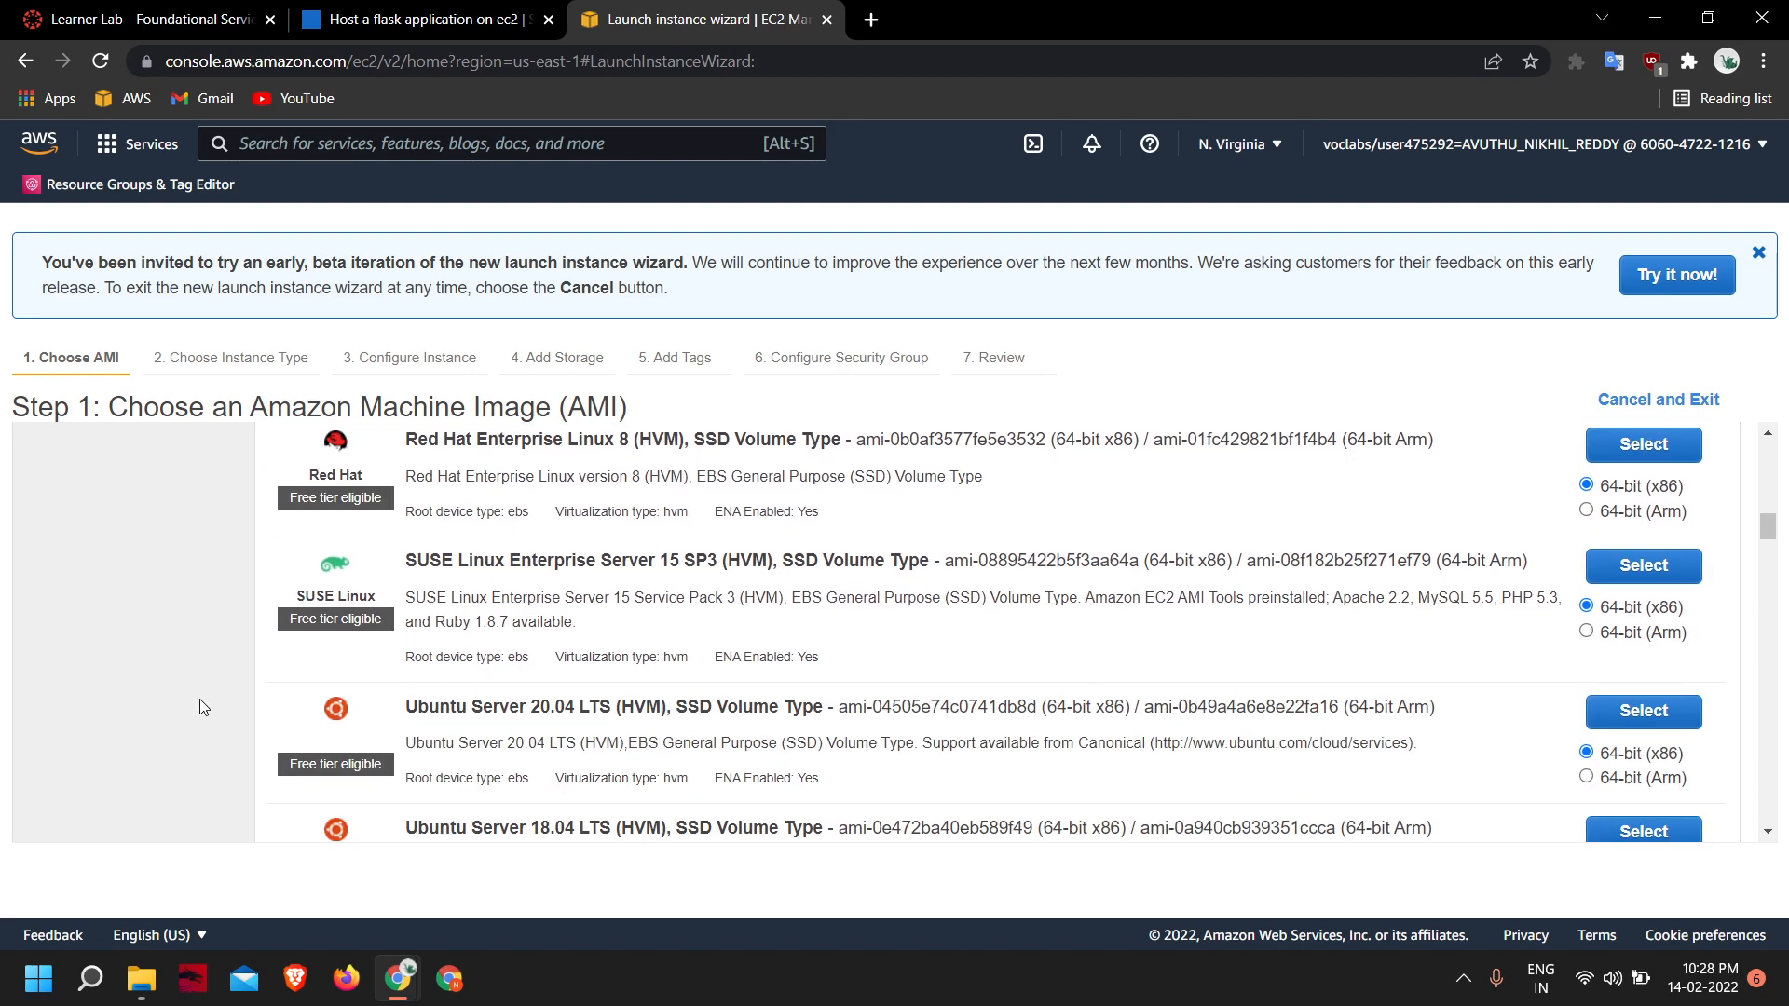
pyautogui.scroll(15, 371, 650)
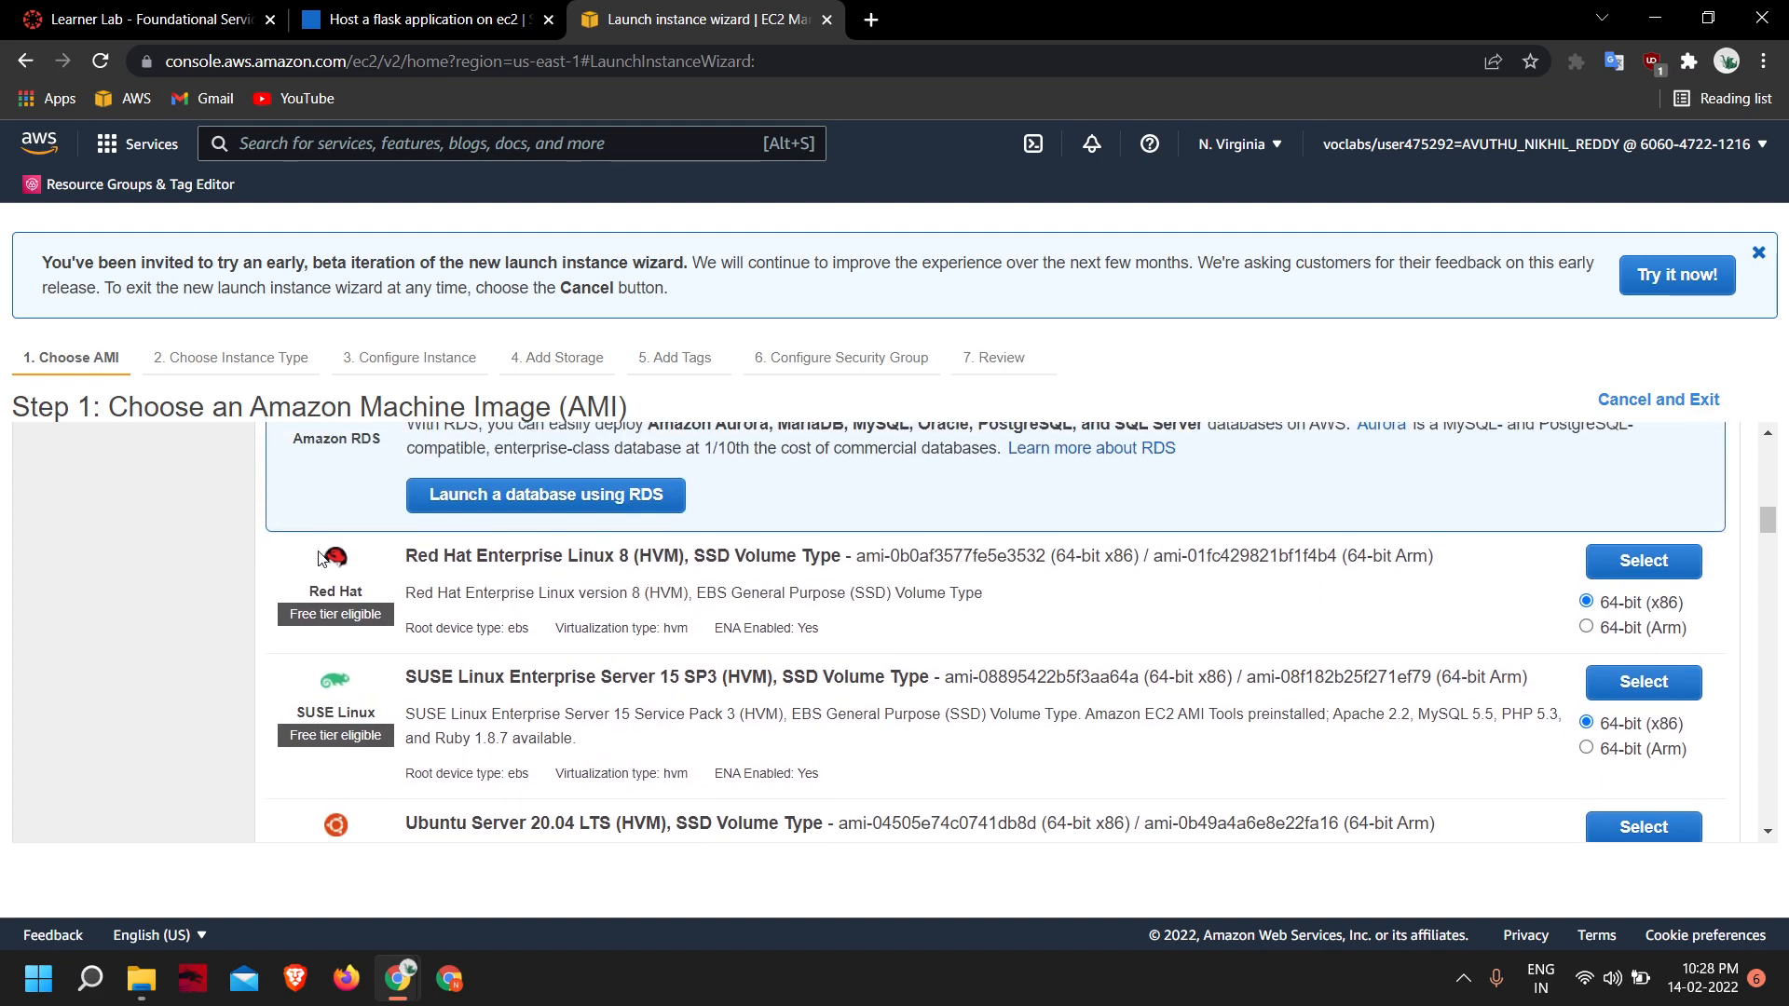
pyautogui.scroll(-6, 527, 691)
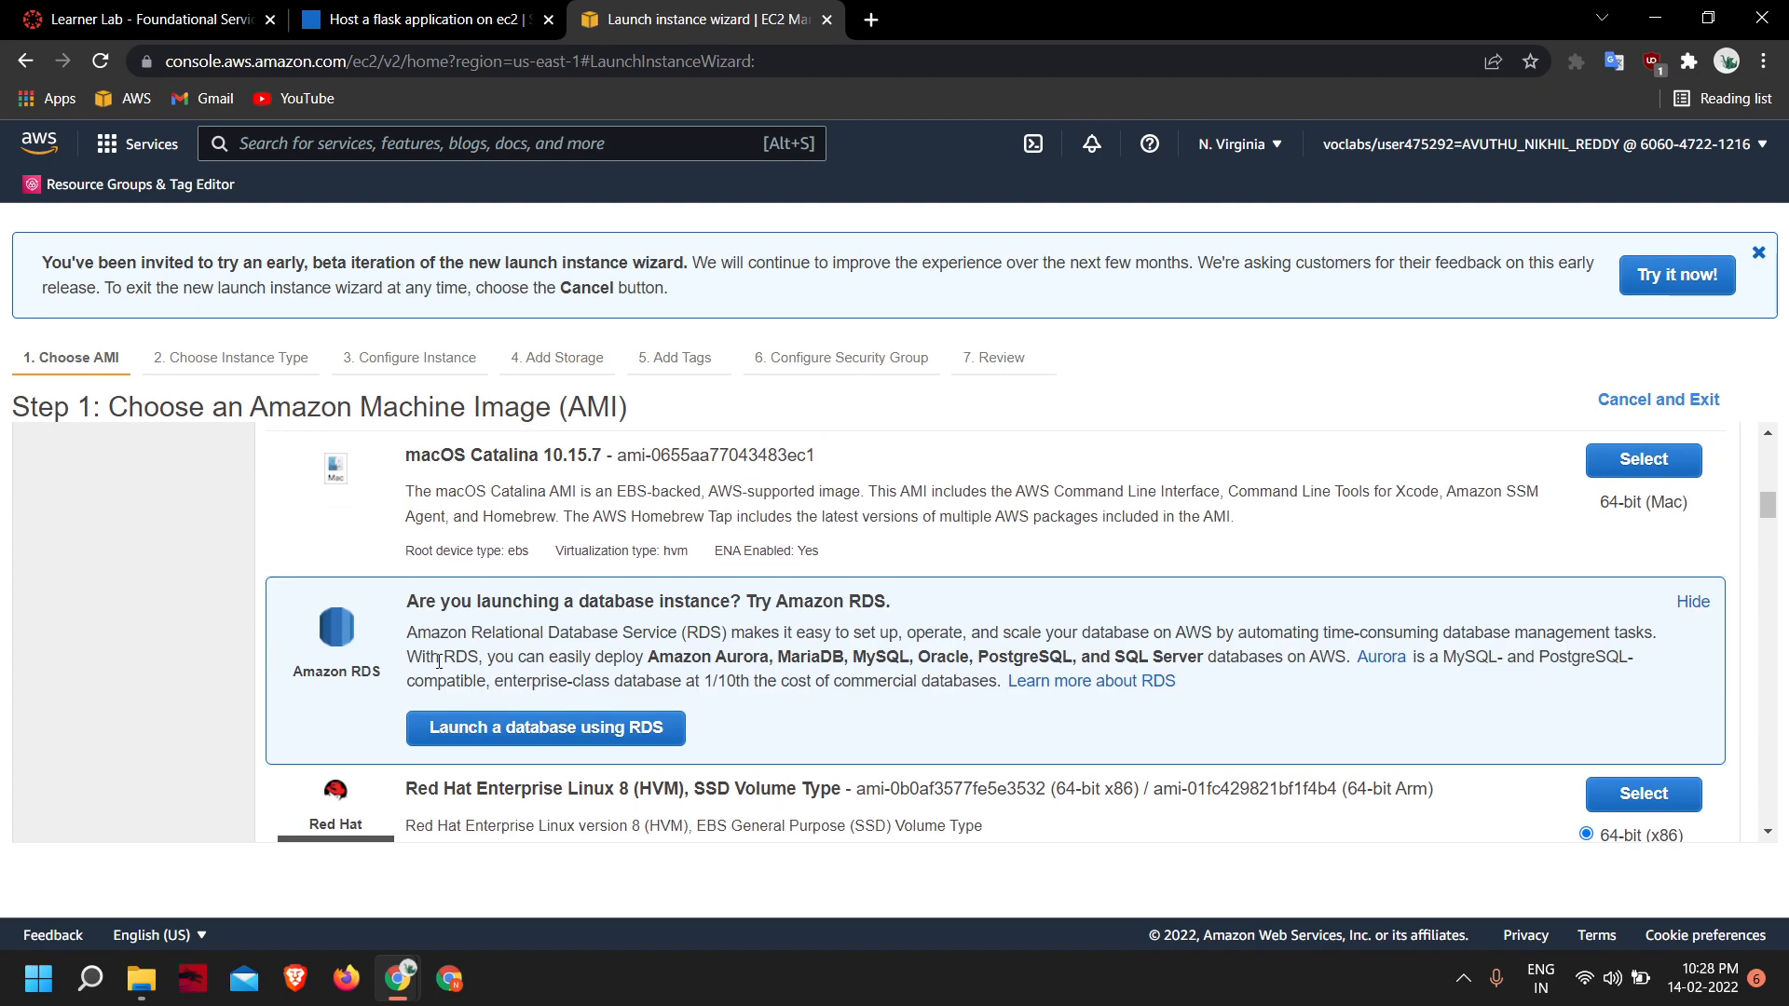
pyautogui.scroll(-5, 414, 664)
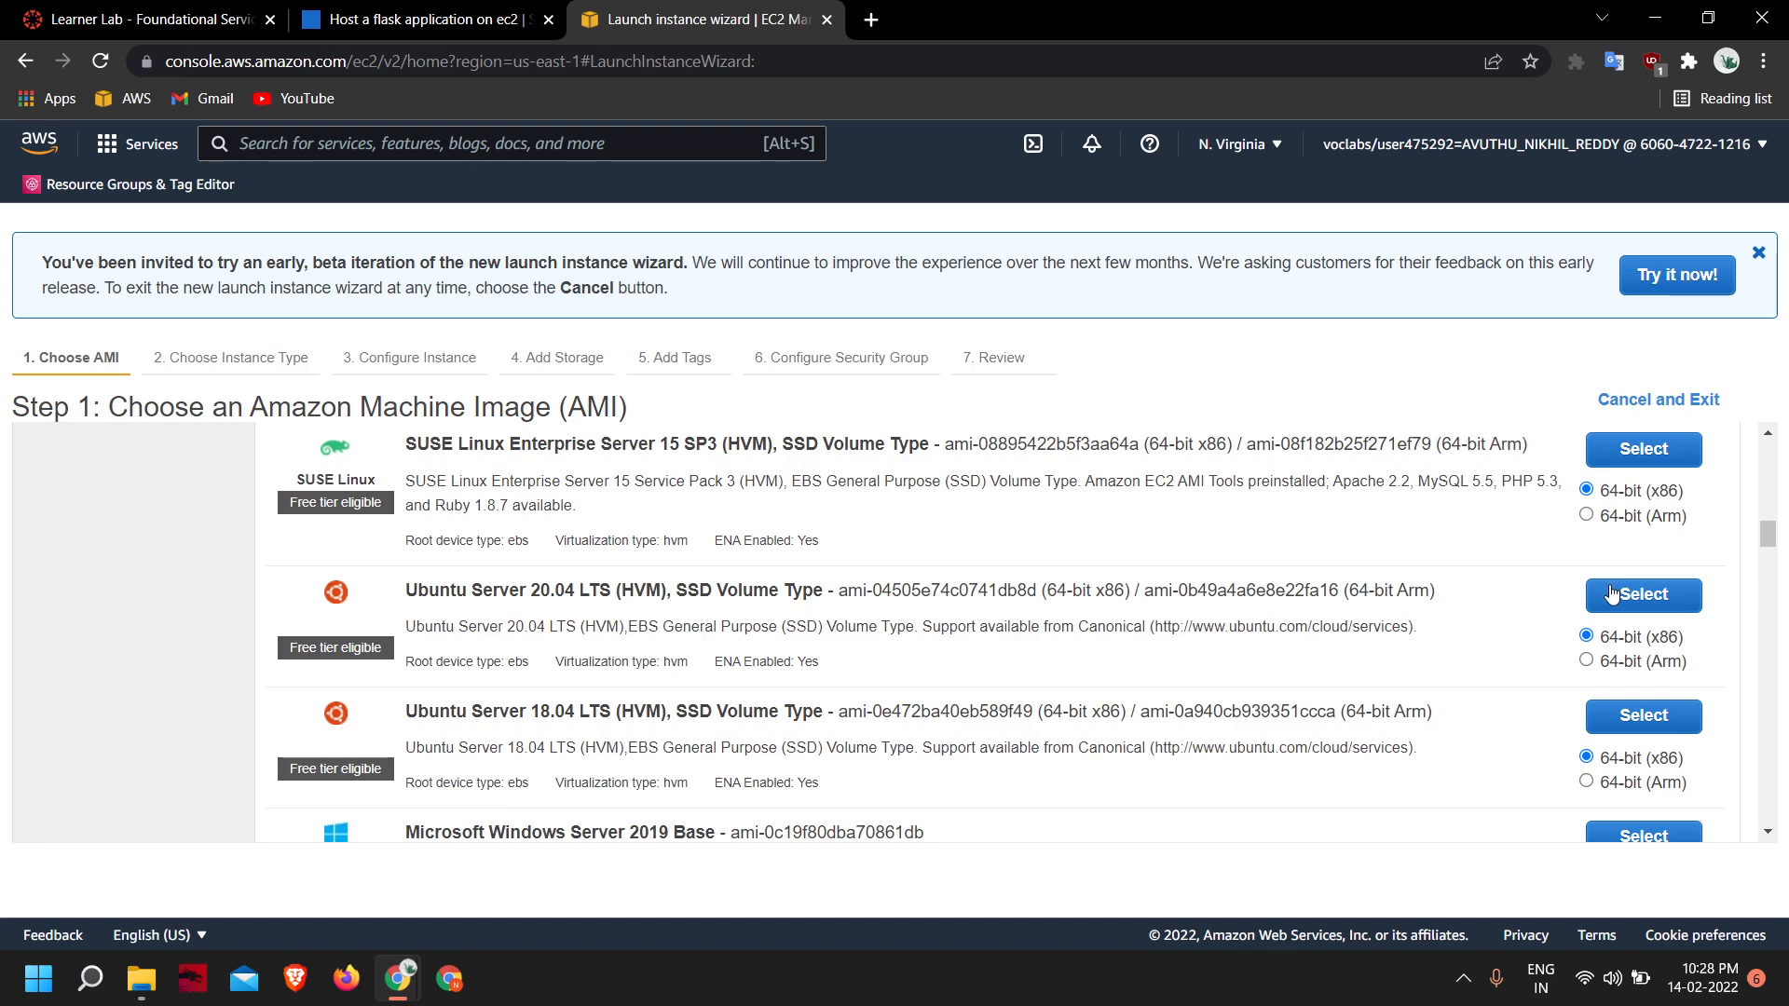
pyautogui.click(1612, 594)
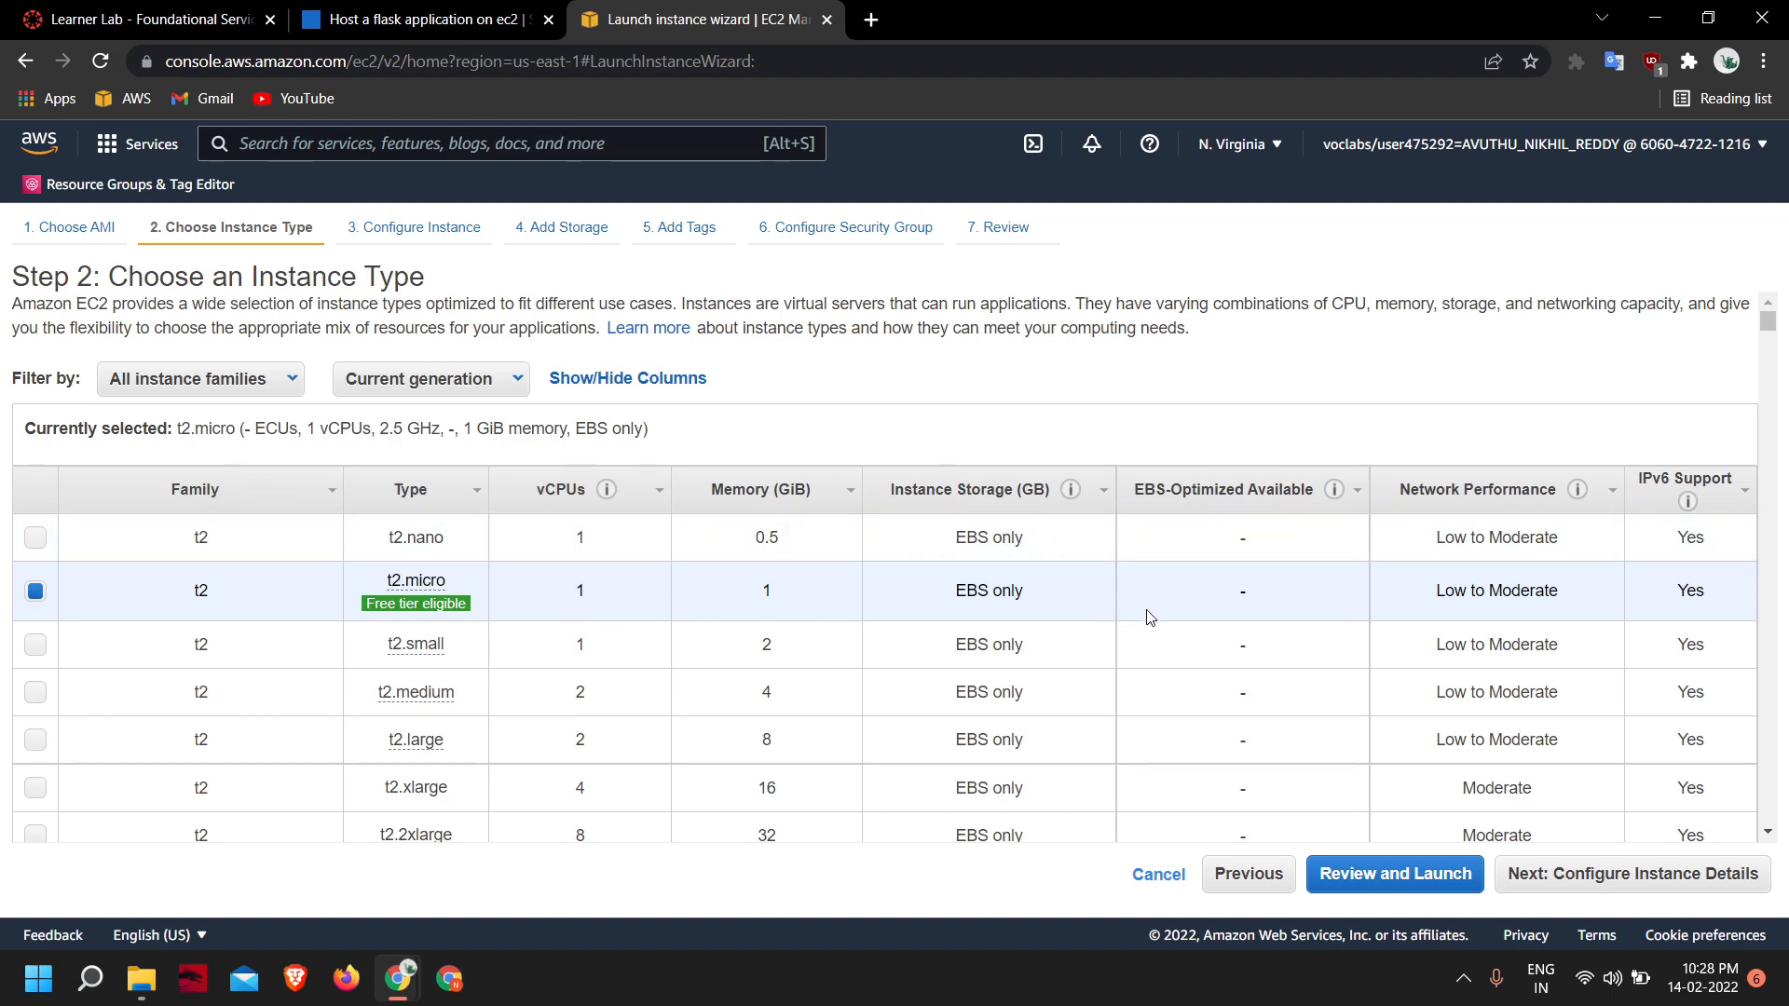
# - Keep the t2.micro instance type, review the default instance details with one instance, and continue to the storage settings
pyautogui.moveTo(415, 606)
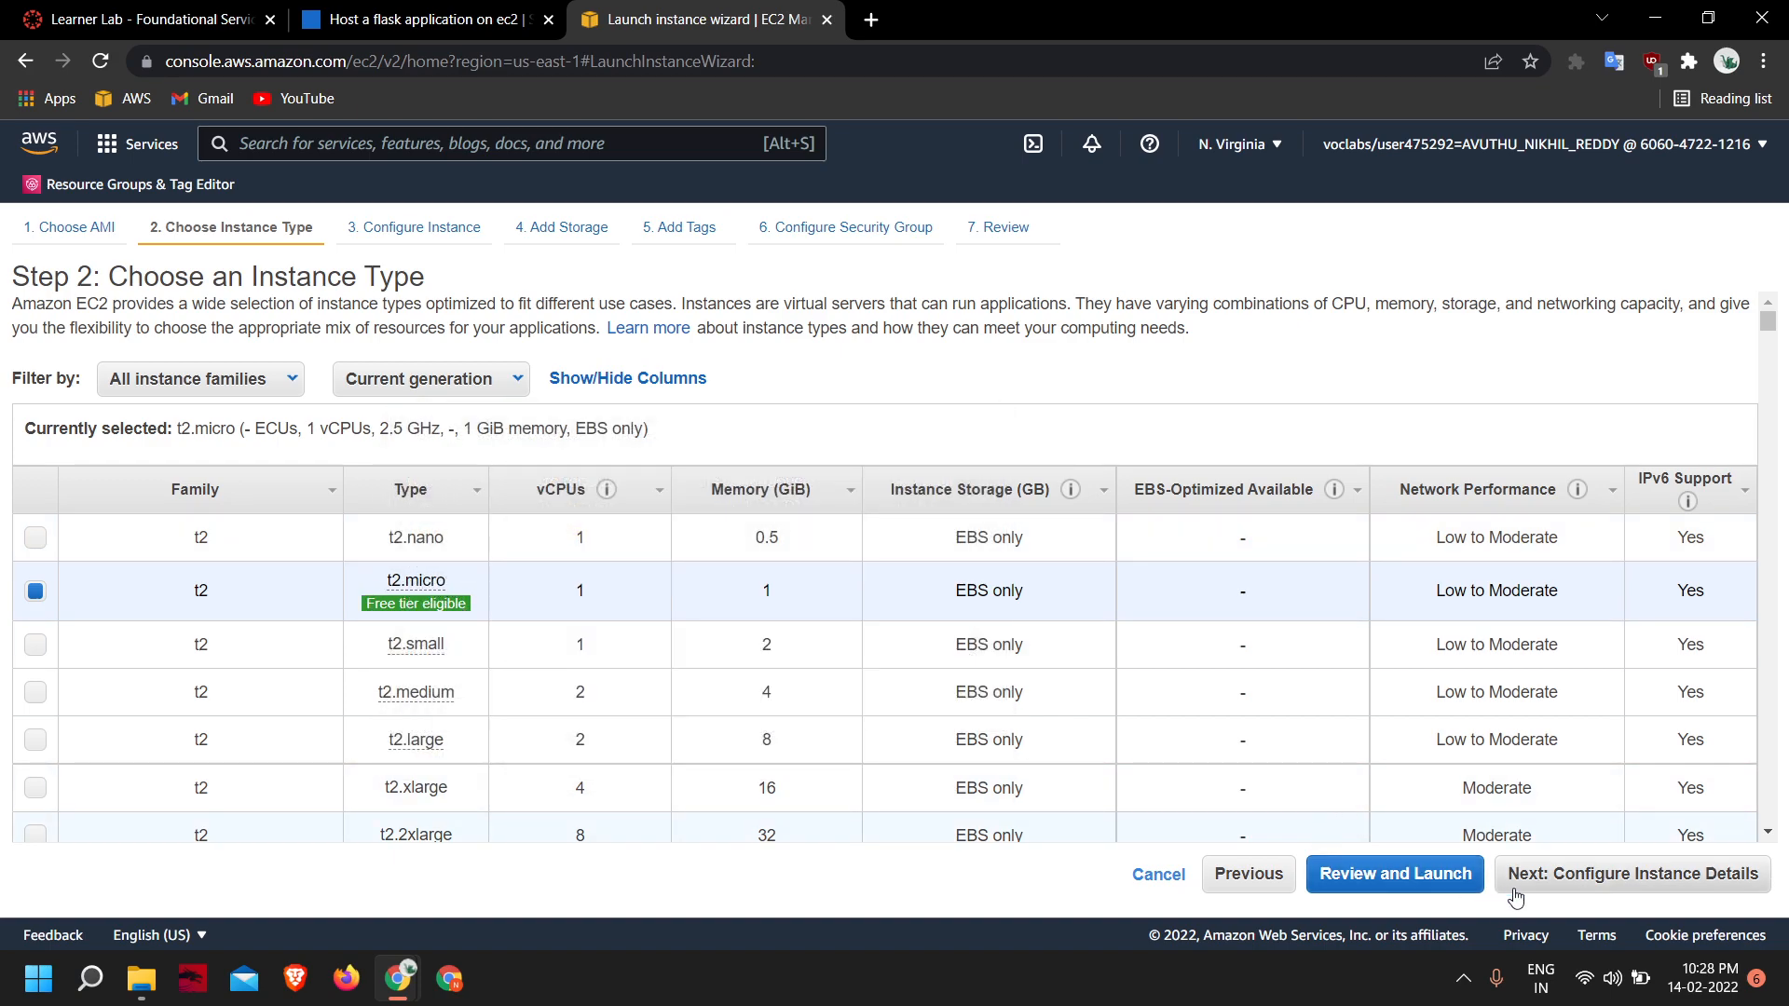
pyautogui.click(1622, 897)
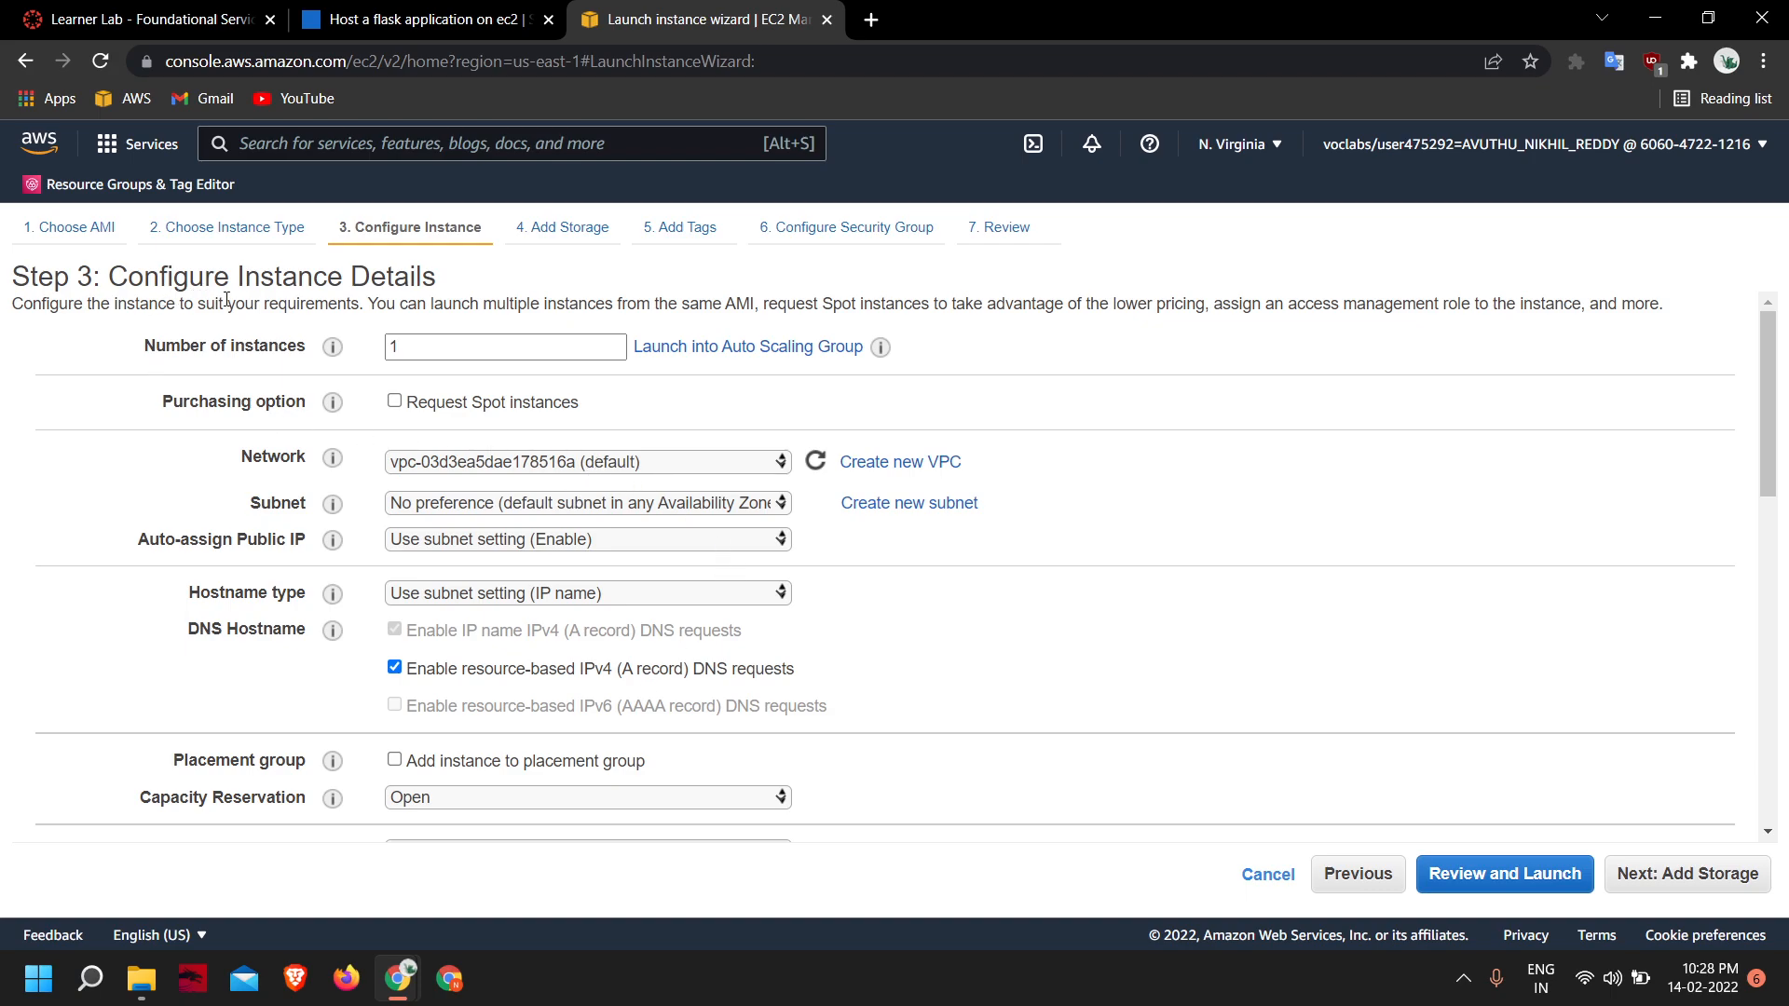
pyautogui.click(427, 348)
pyautogui.scroll(-1, 532, 436)
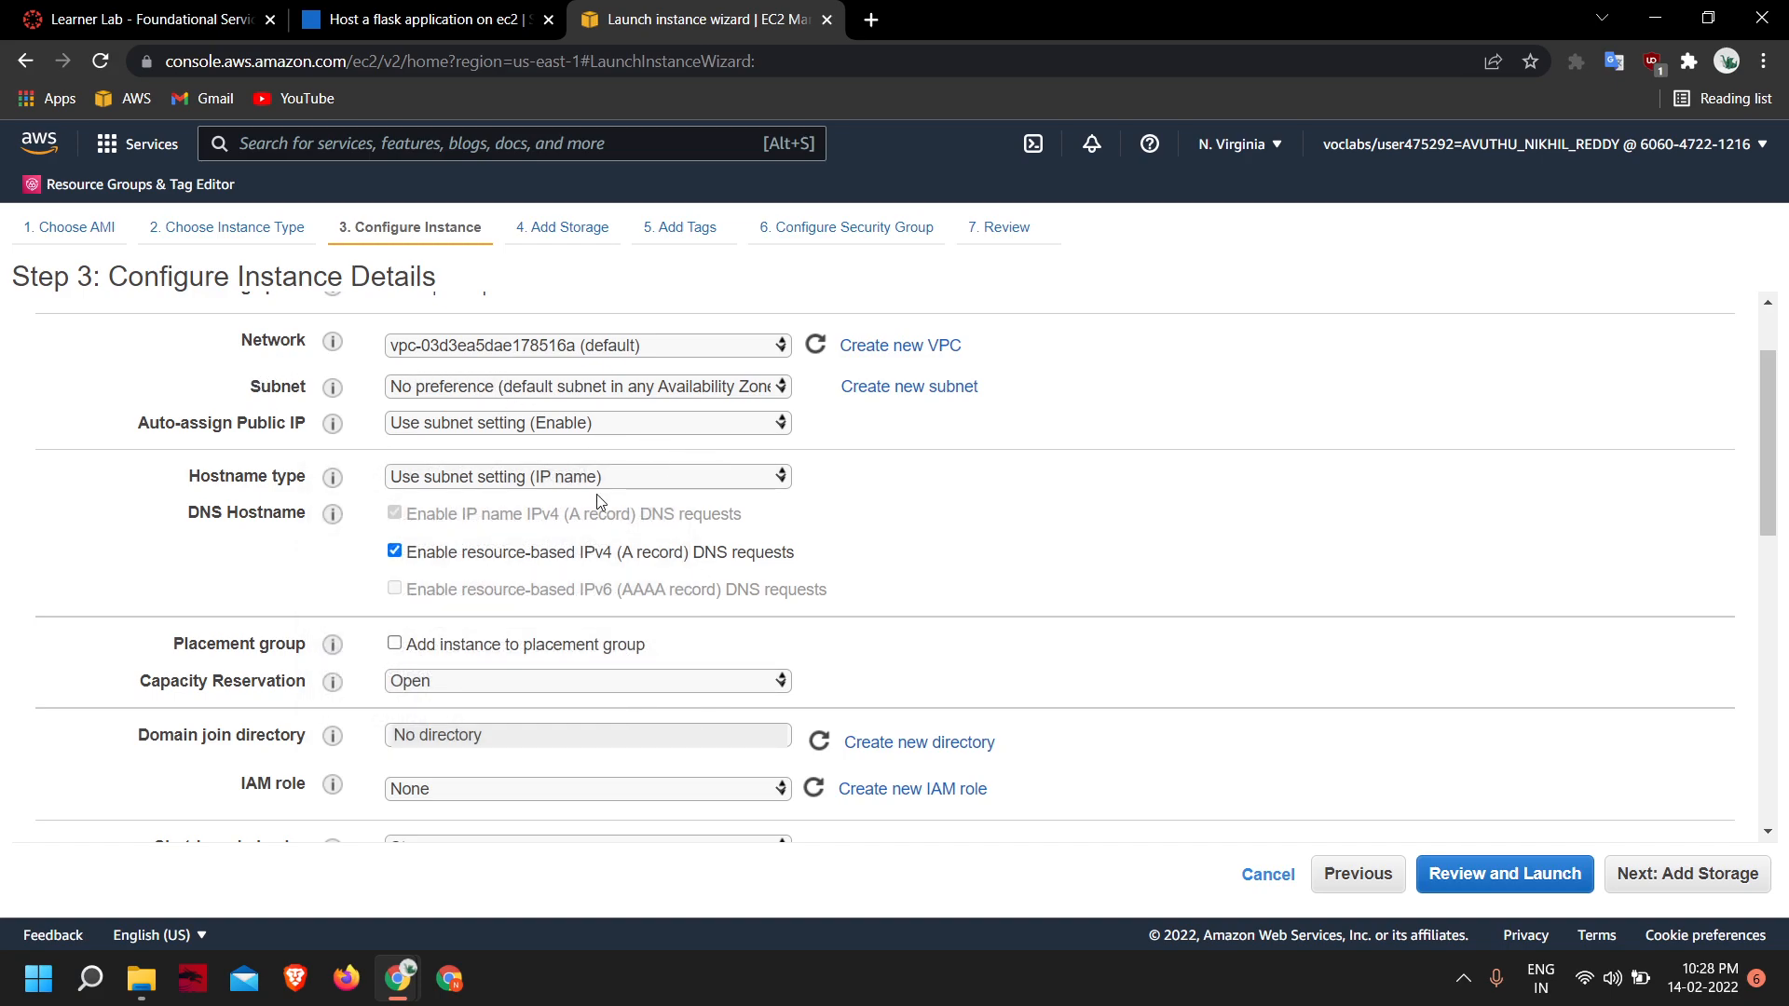
pyautogui.scroll(-10, 1202, 617)
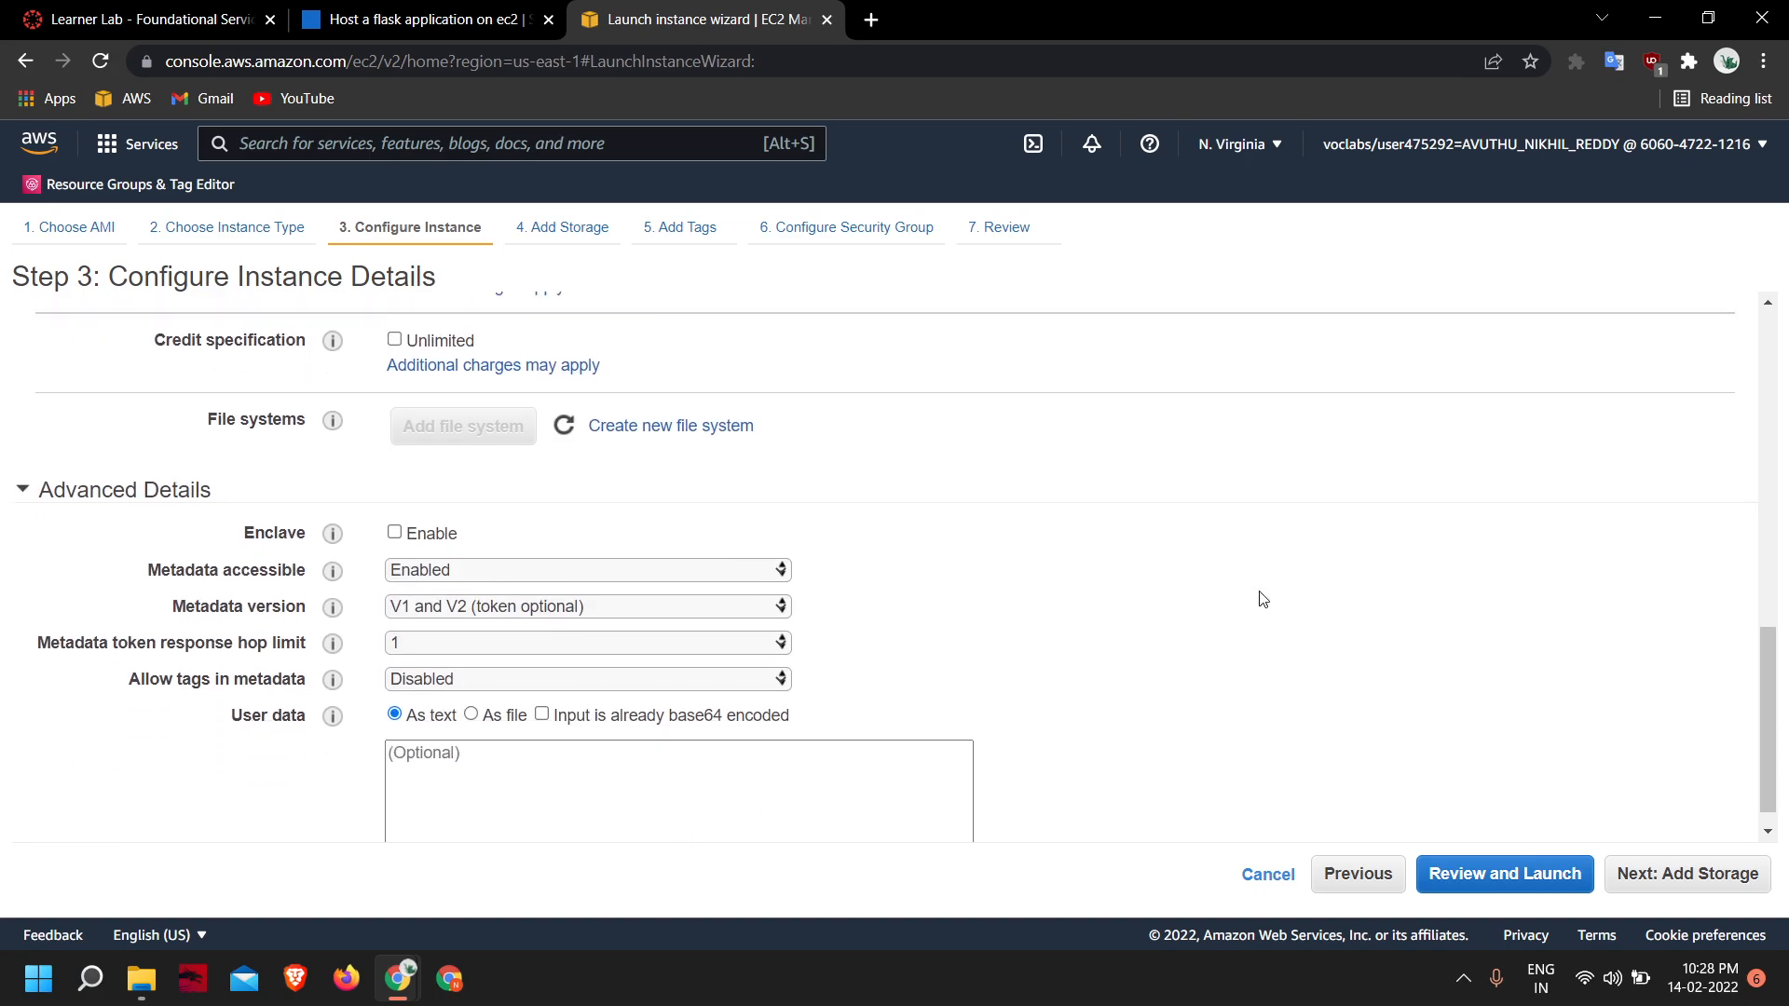
pyautogui.scroll(10, 1407, 609)
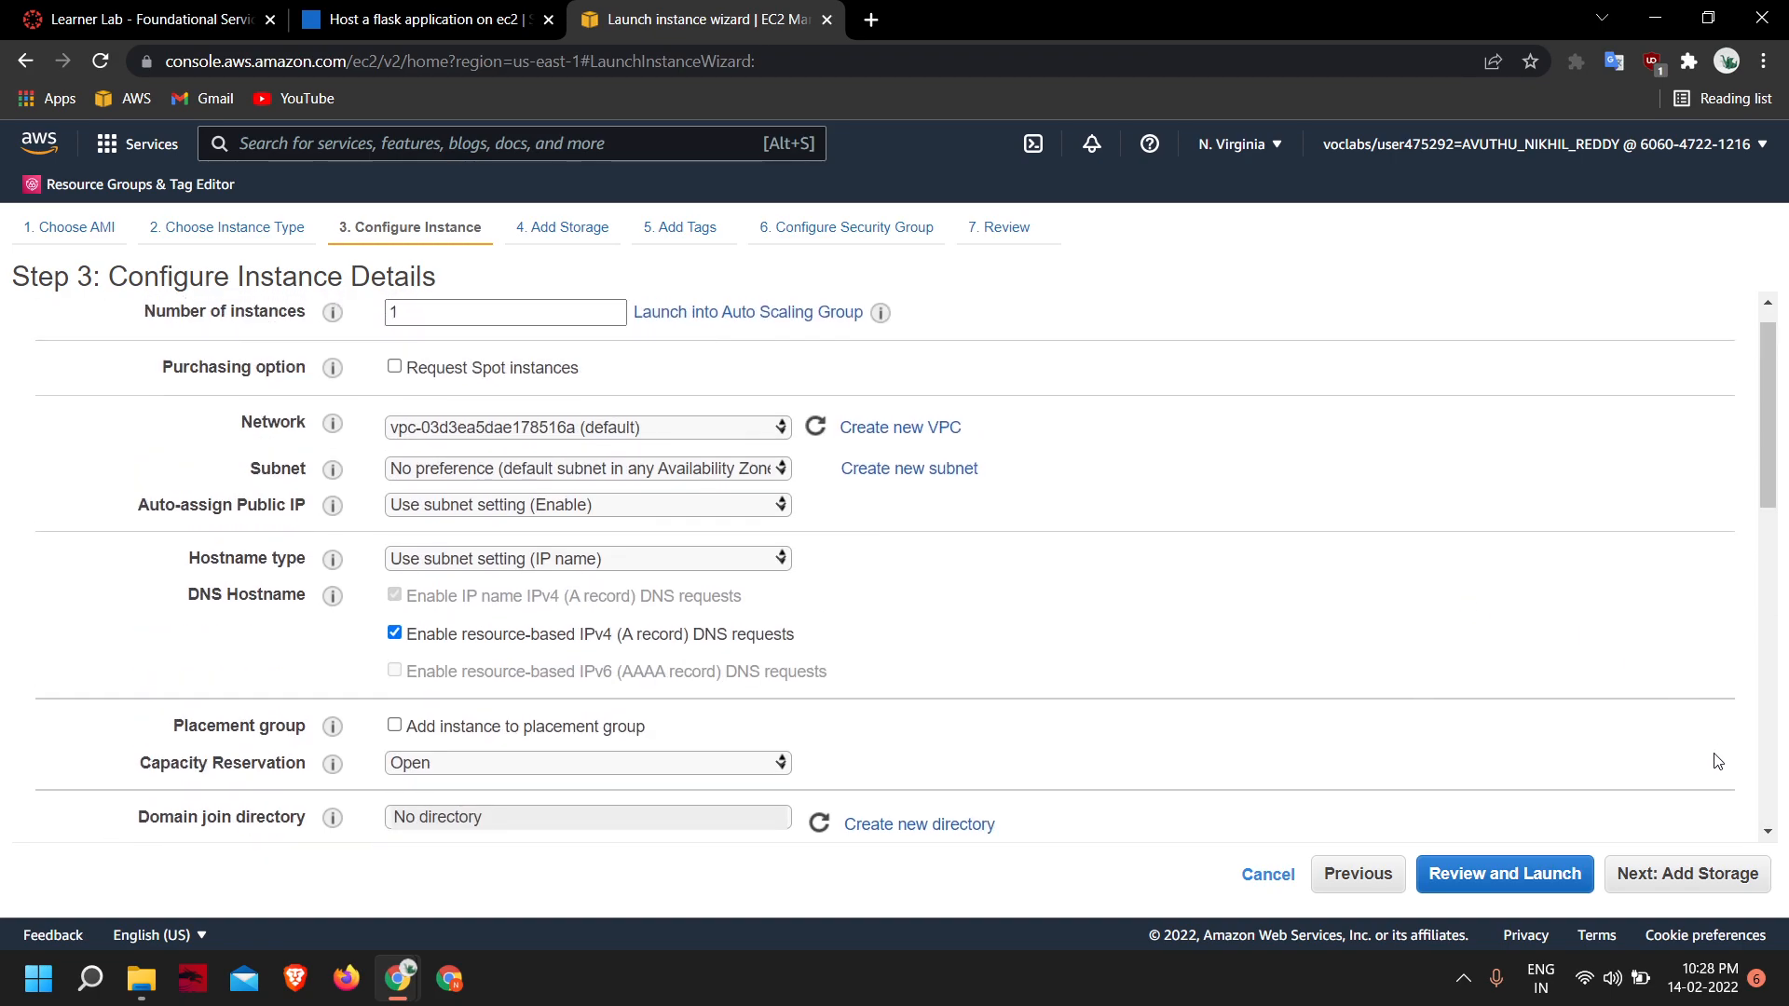
pyautogui.click(1722, 876)
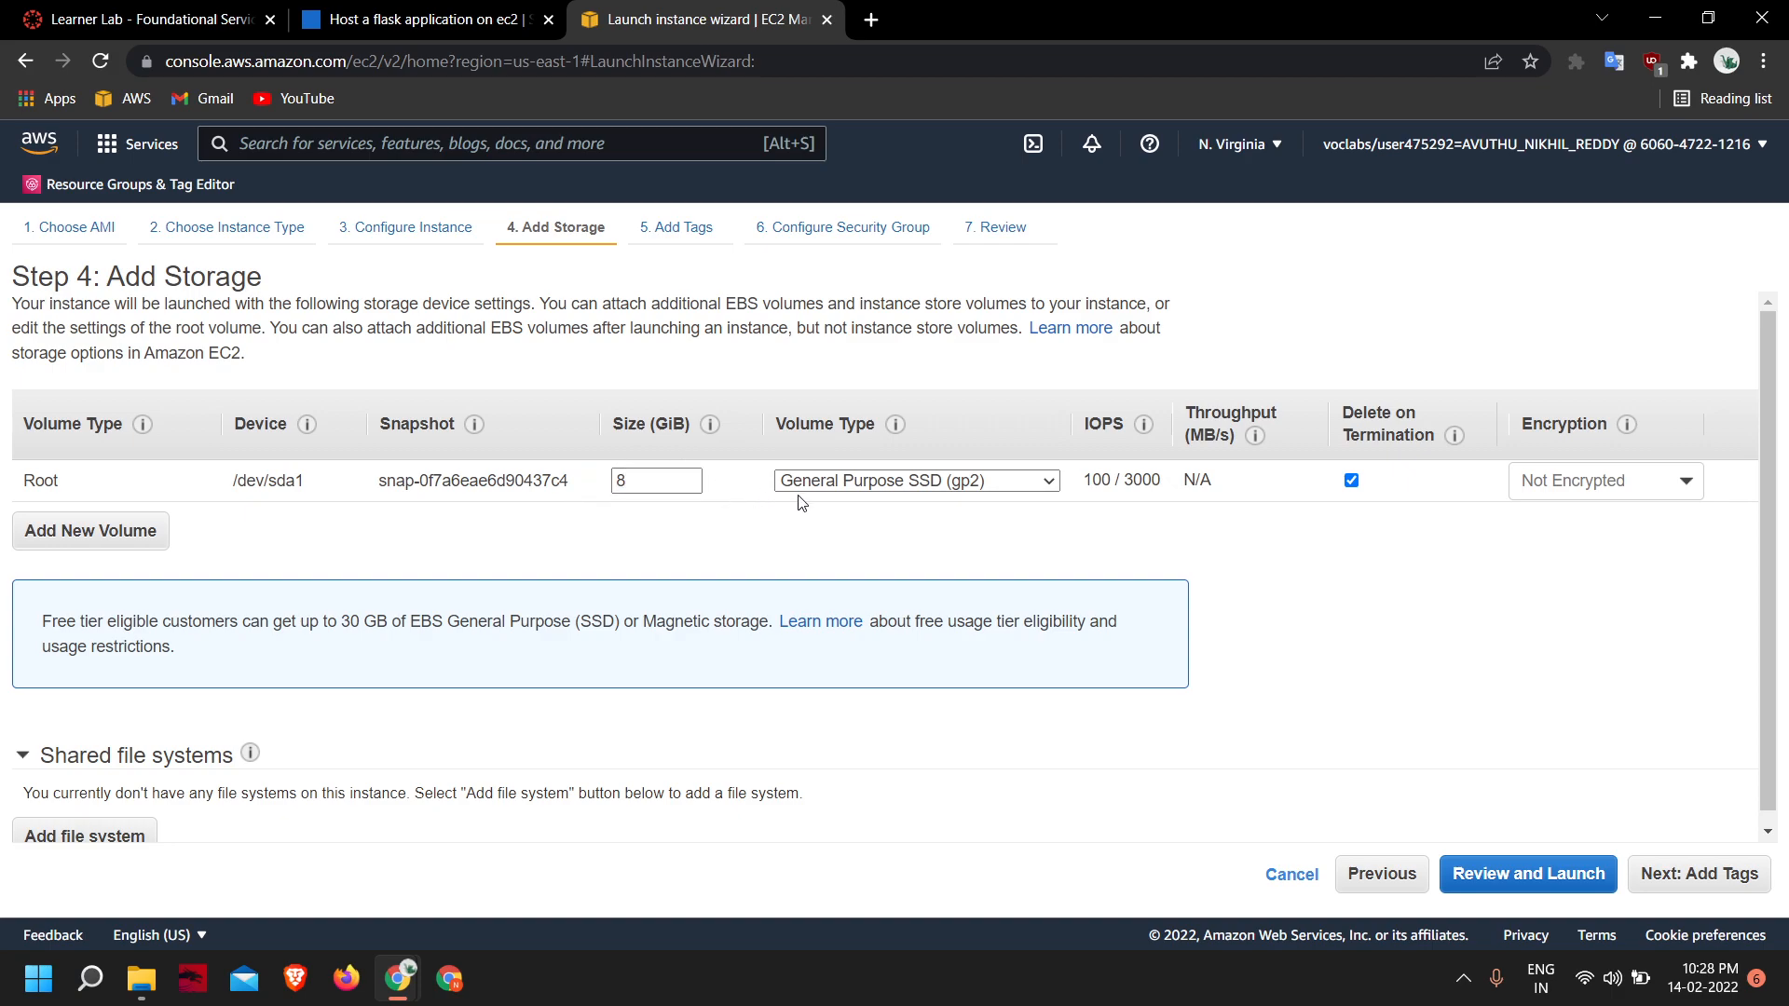
# - Keep the root volume as General Purpose SSD (gp2) and continue without tags to the security group configuration
pyautogui.click(896, 482)
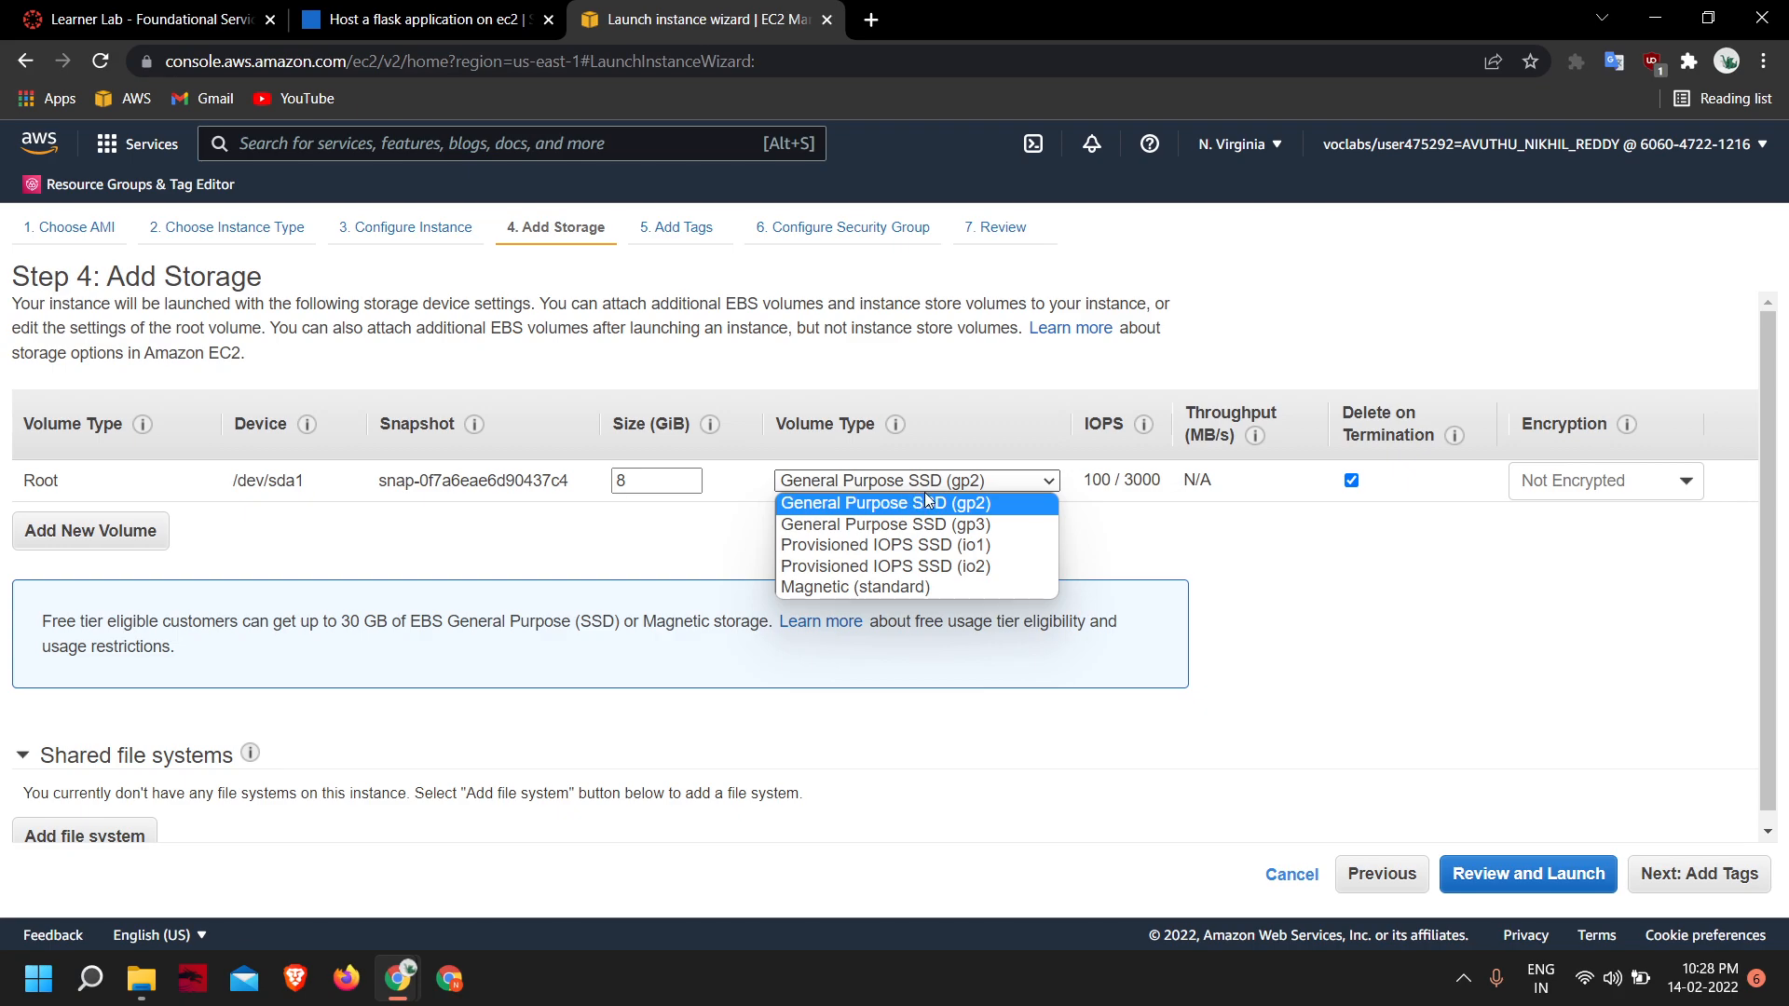
pyautogui.click(938, 501)
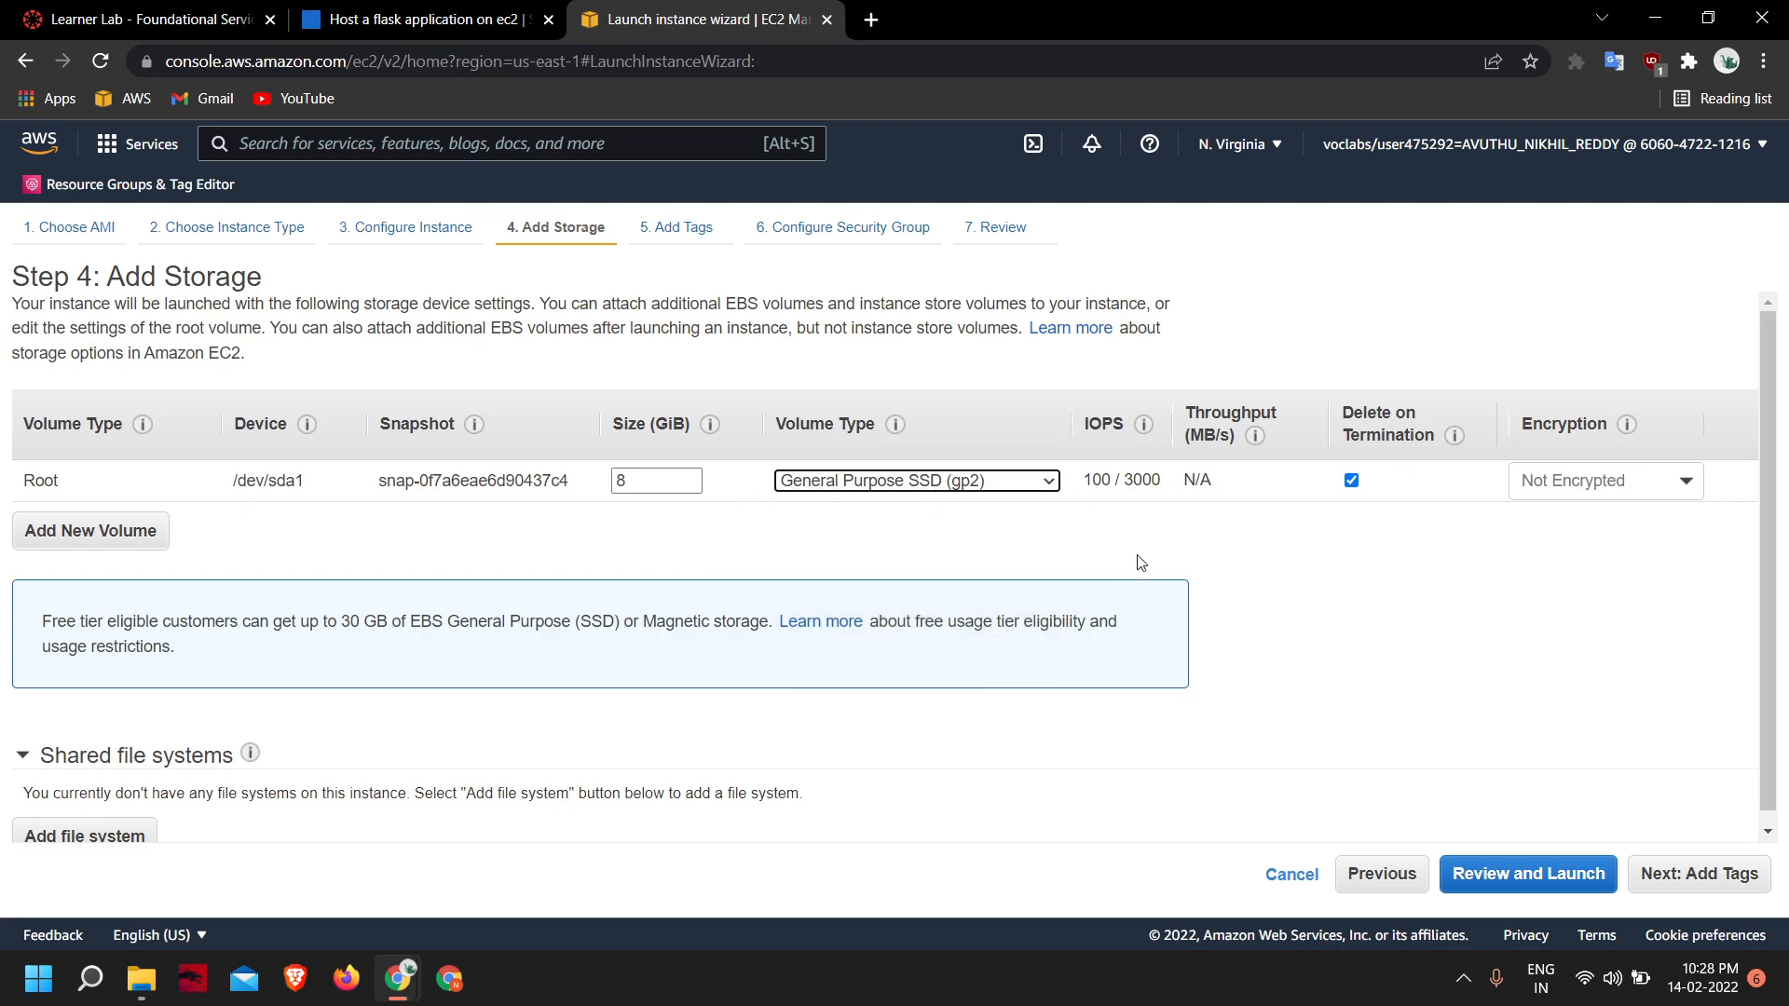
pyautogui.click(1719, 874)
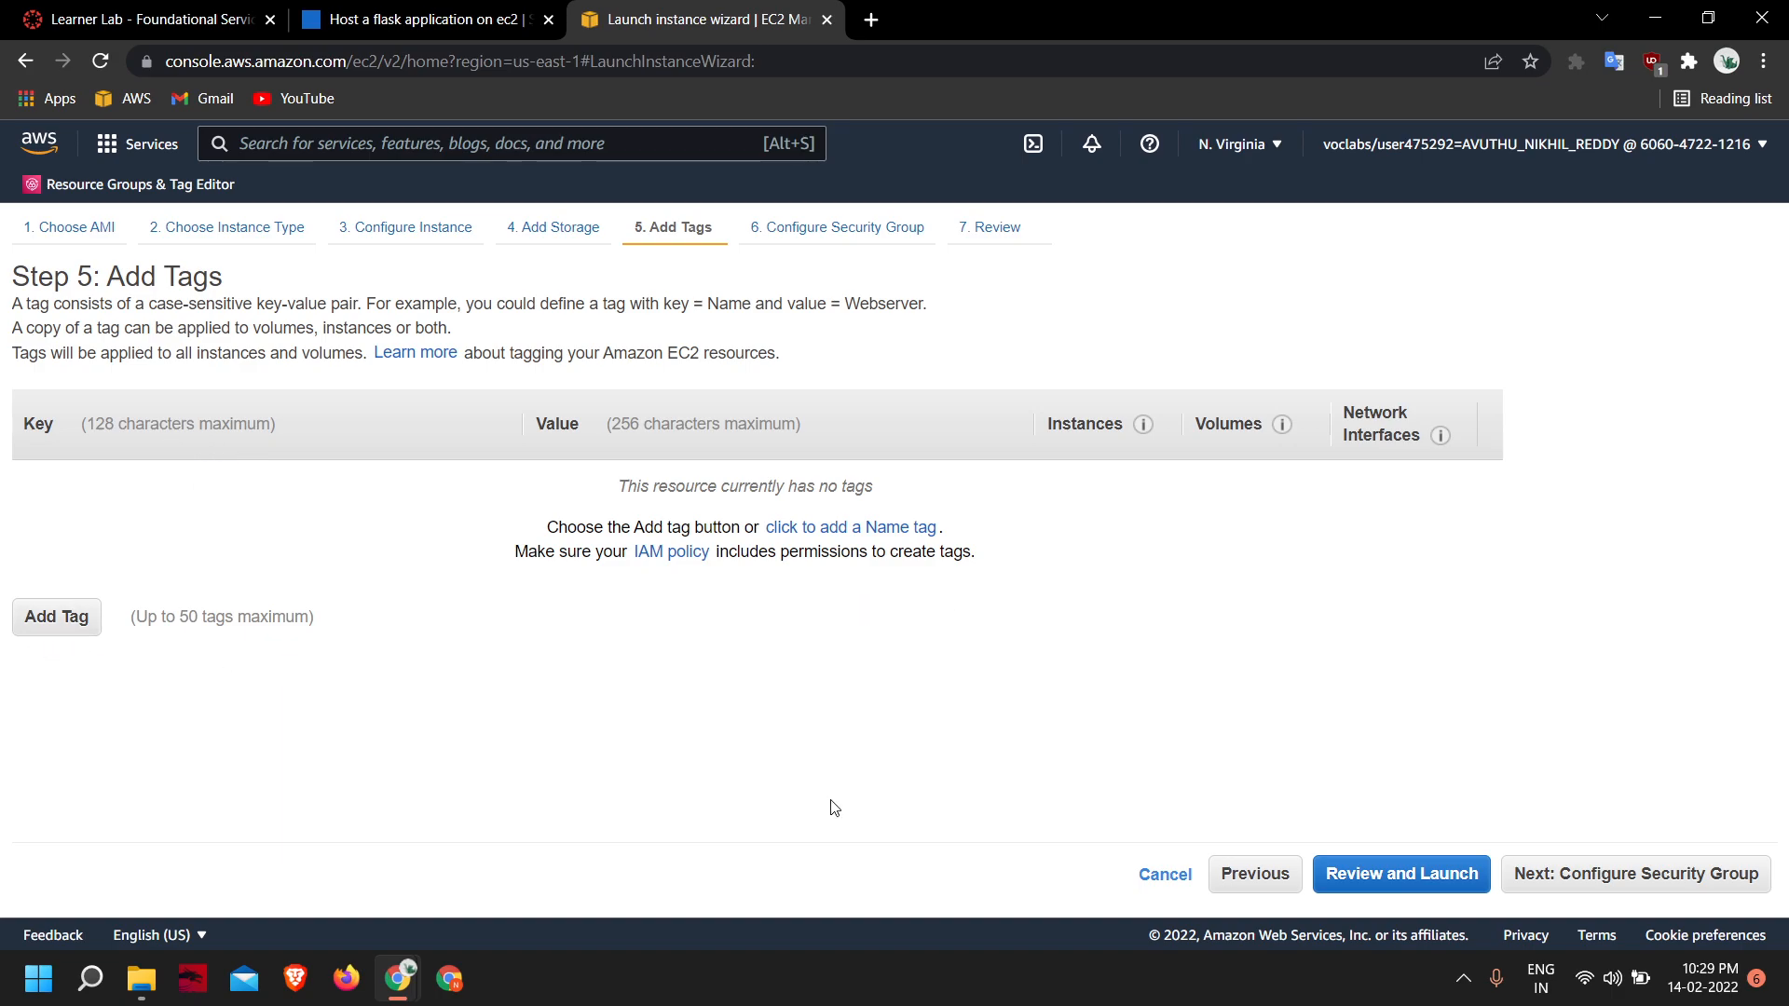
pyautogui.click(1593, 878)
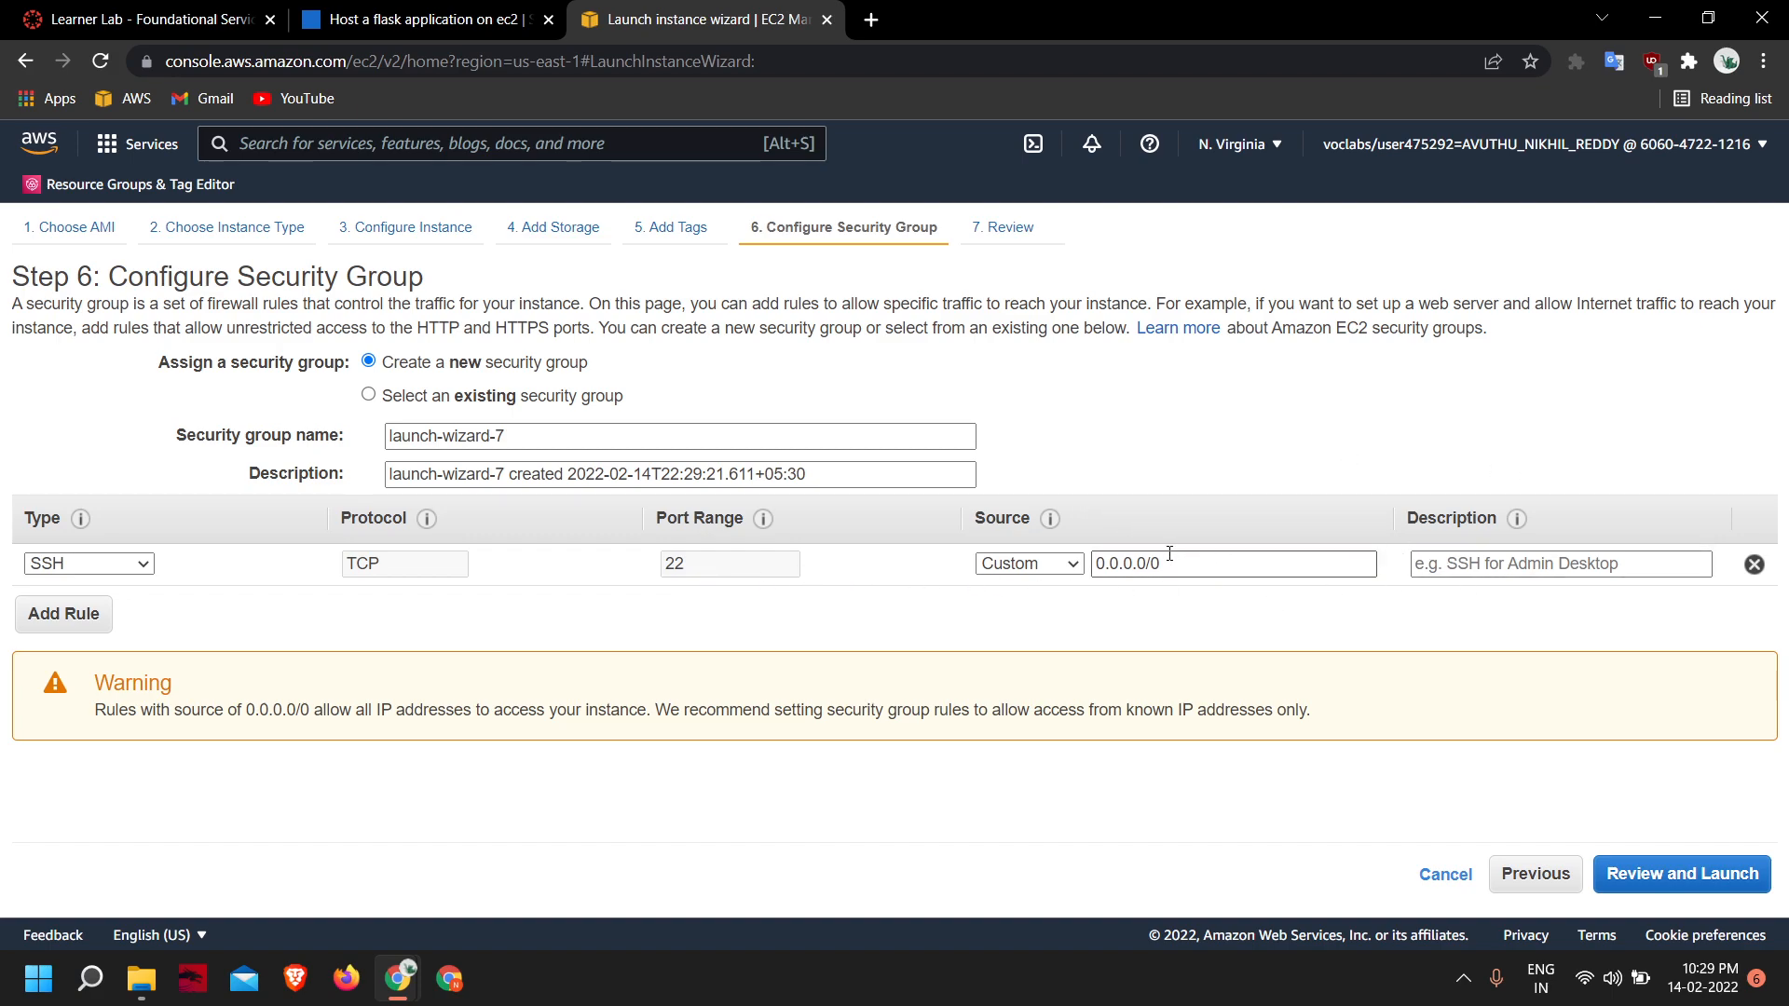
# - Add a second security group rule, try the types HTTP, HTTPS and All traffic on it, and remove the rule
pyautogui.moveTo(1192, 561); pyautogui.dragTo(1093, 564)
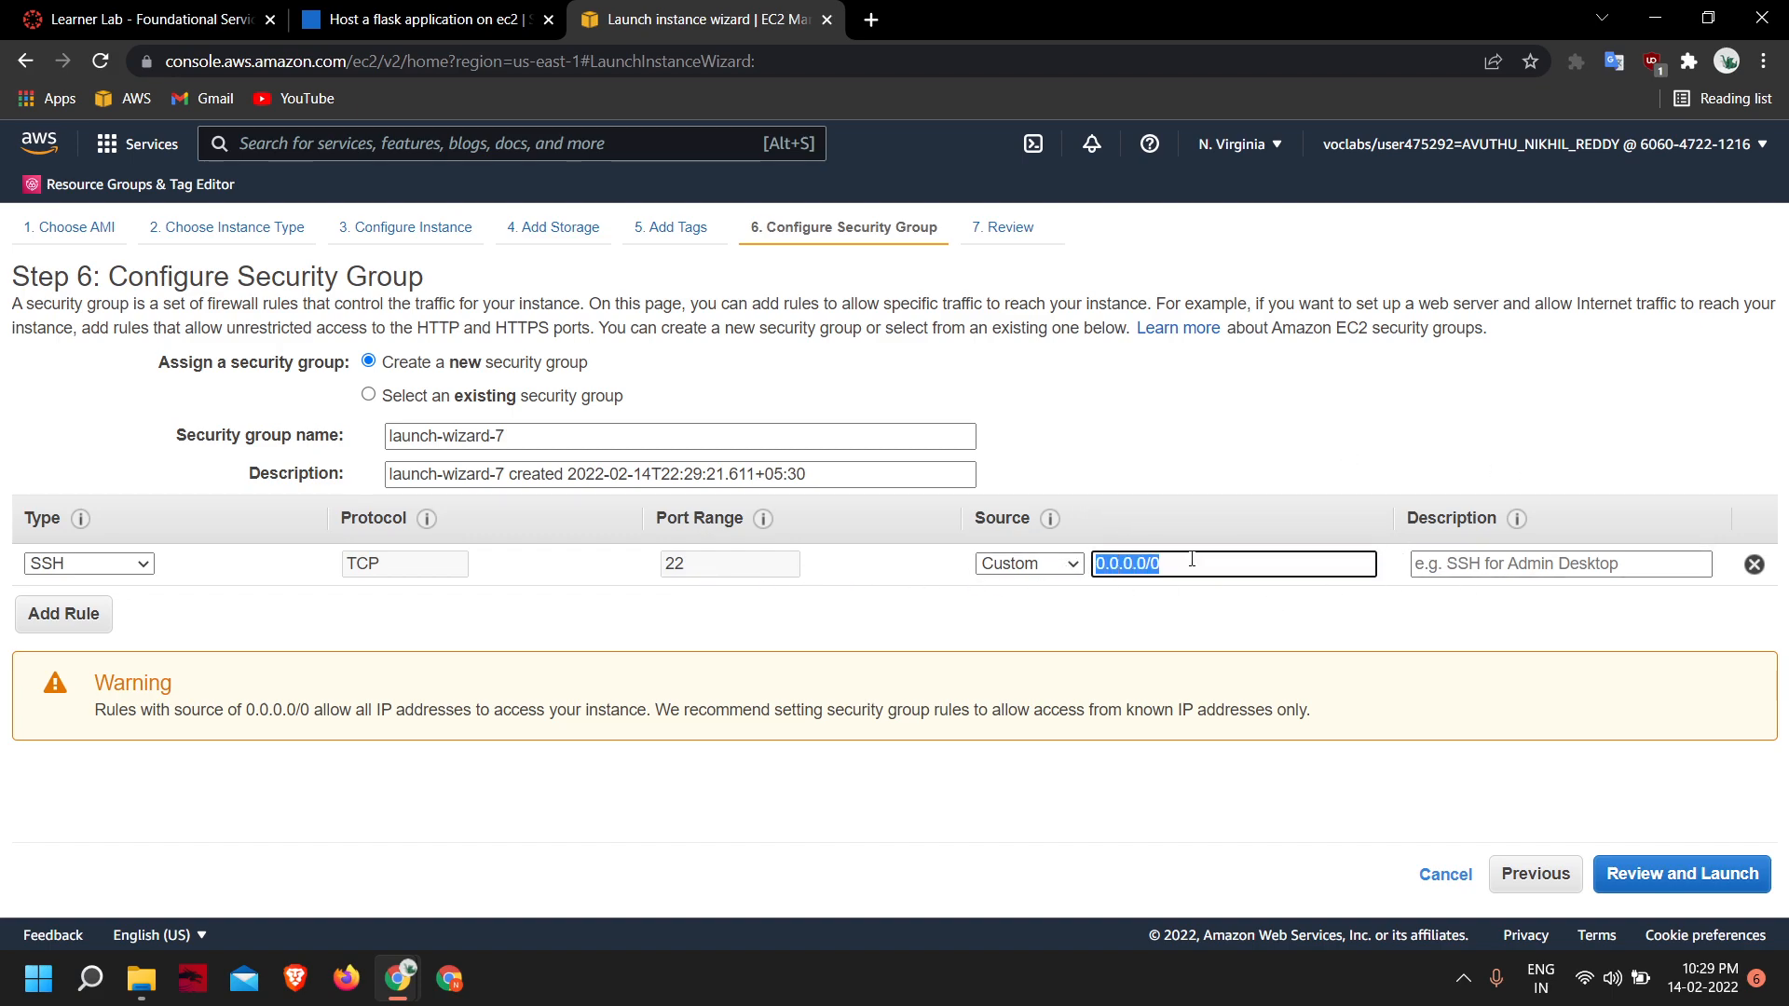
pyautogui.click(1113, 597)
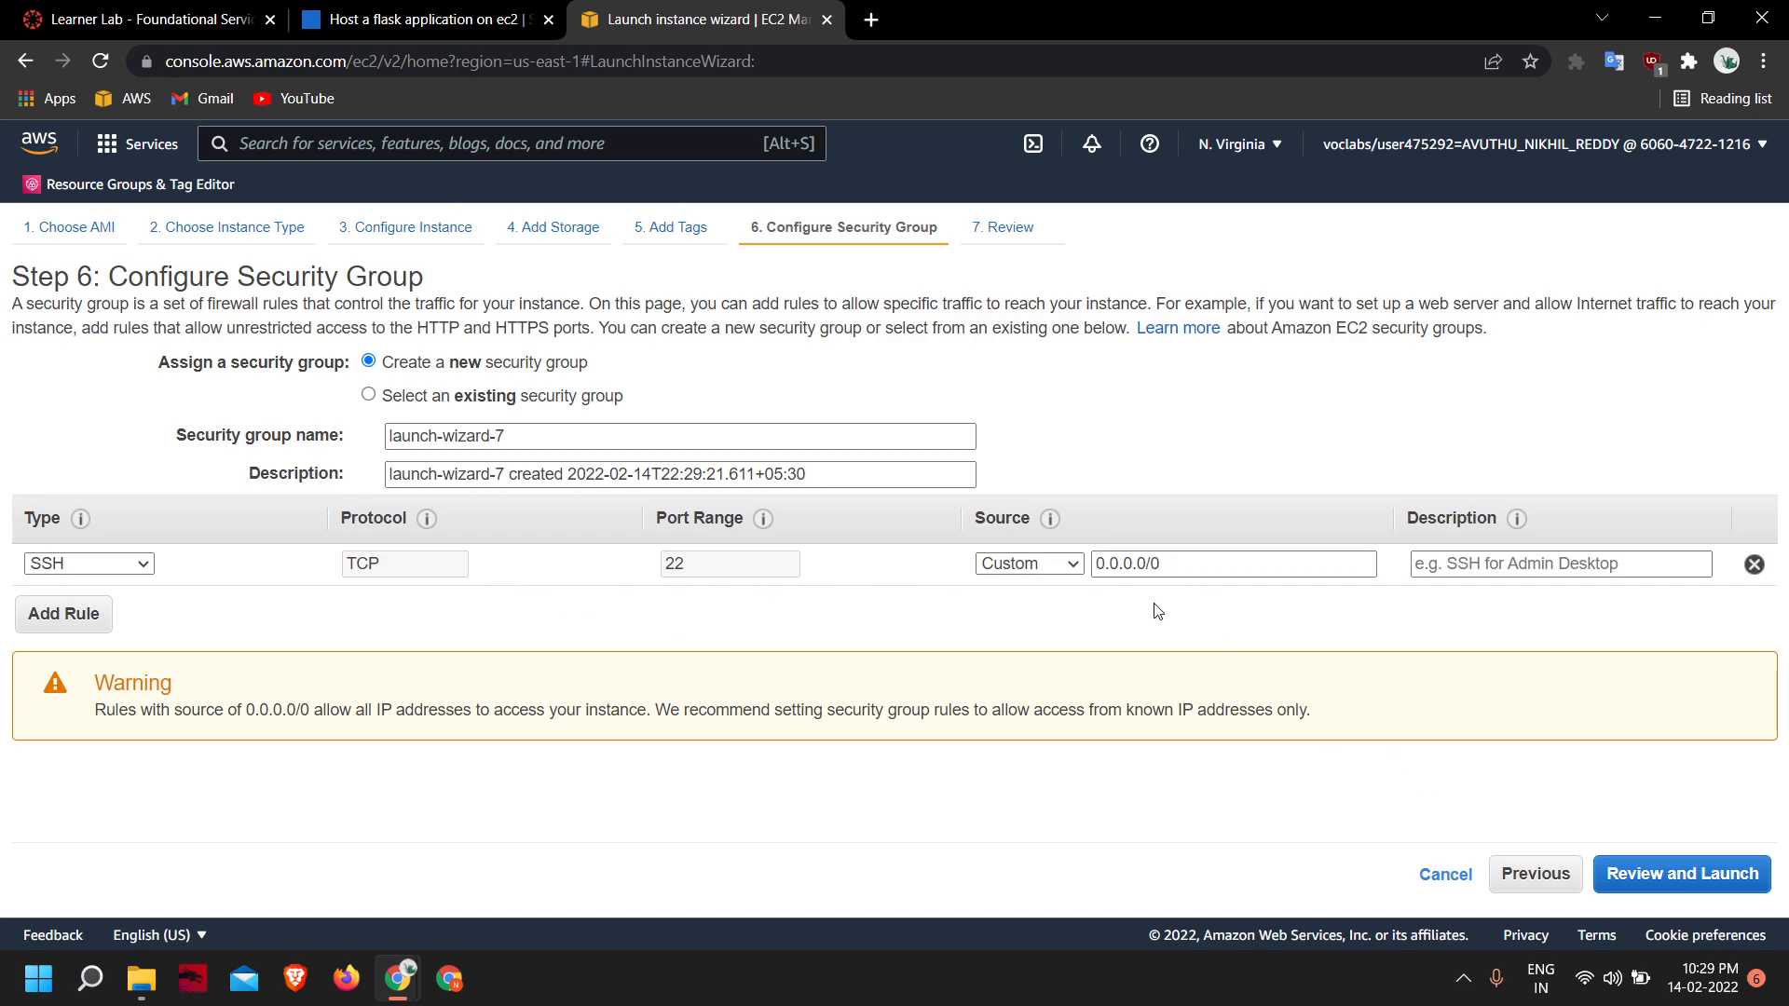
pyautogui.click(56, 615)
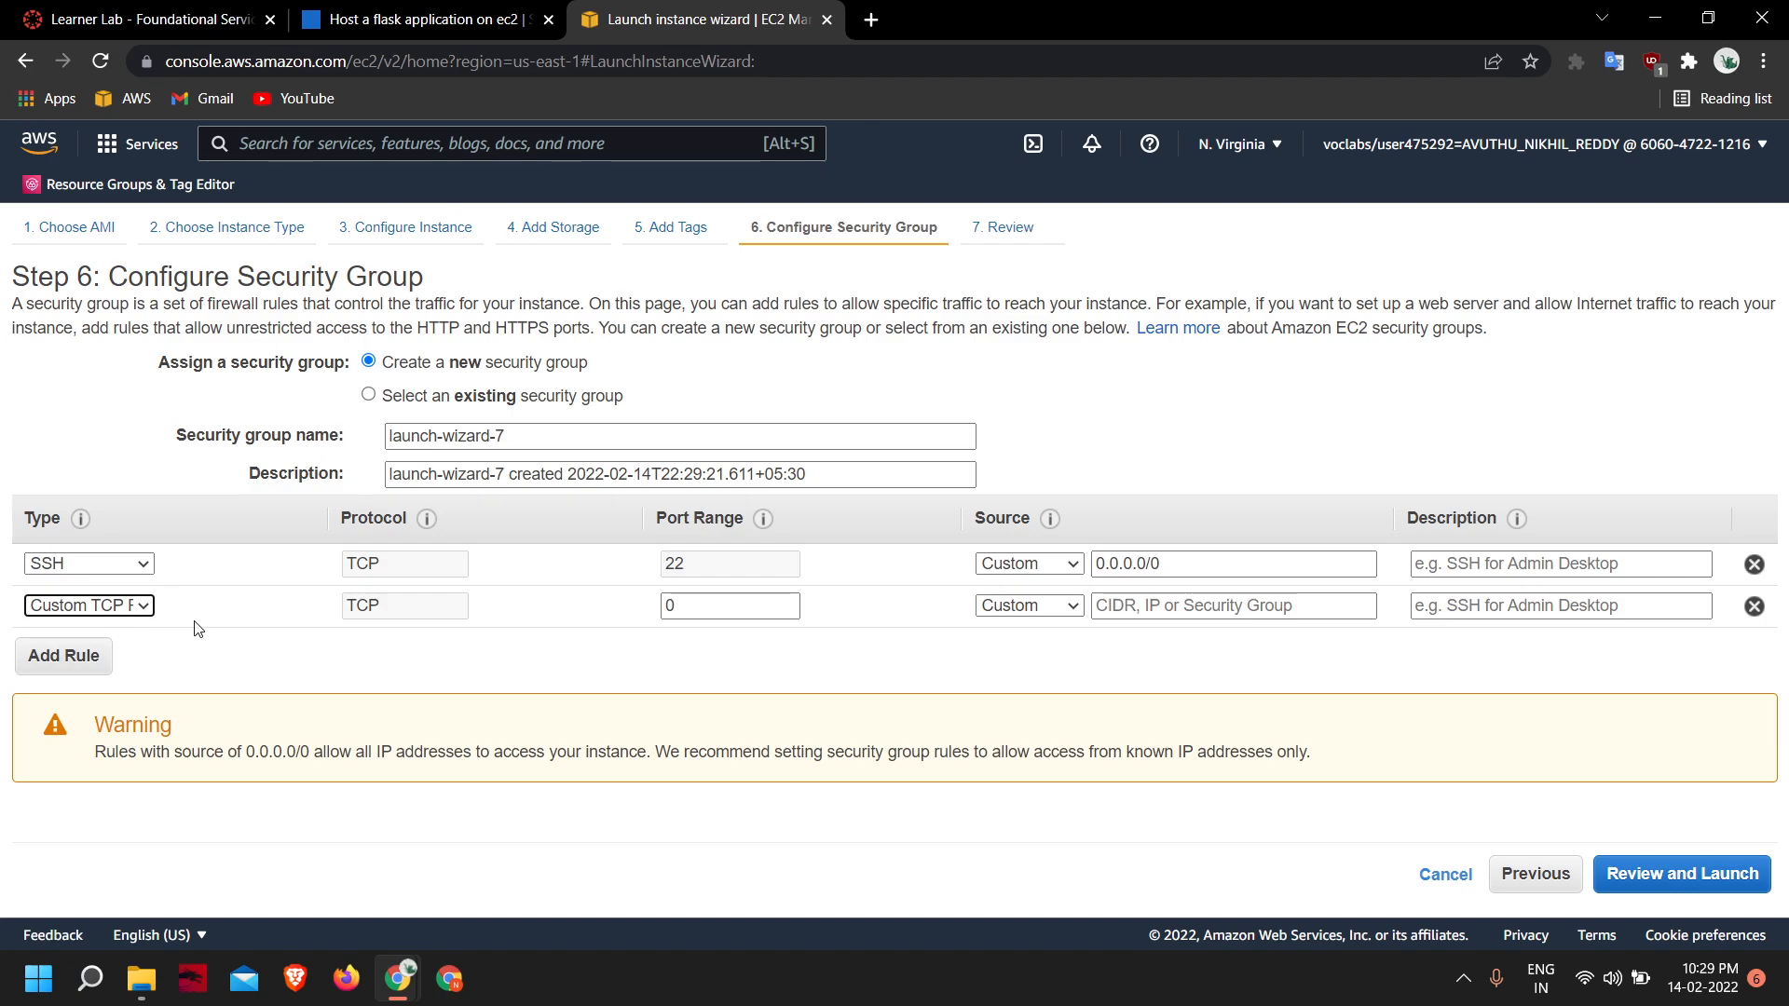
pyautogui.click(143, 607)
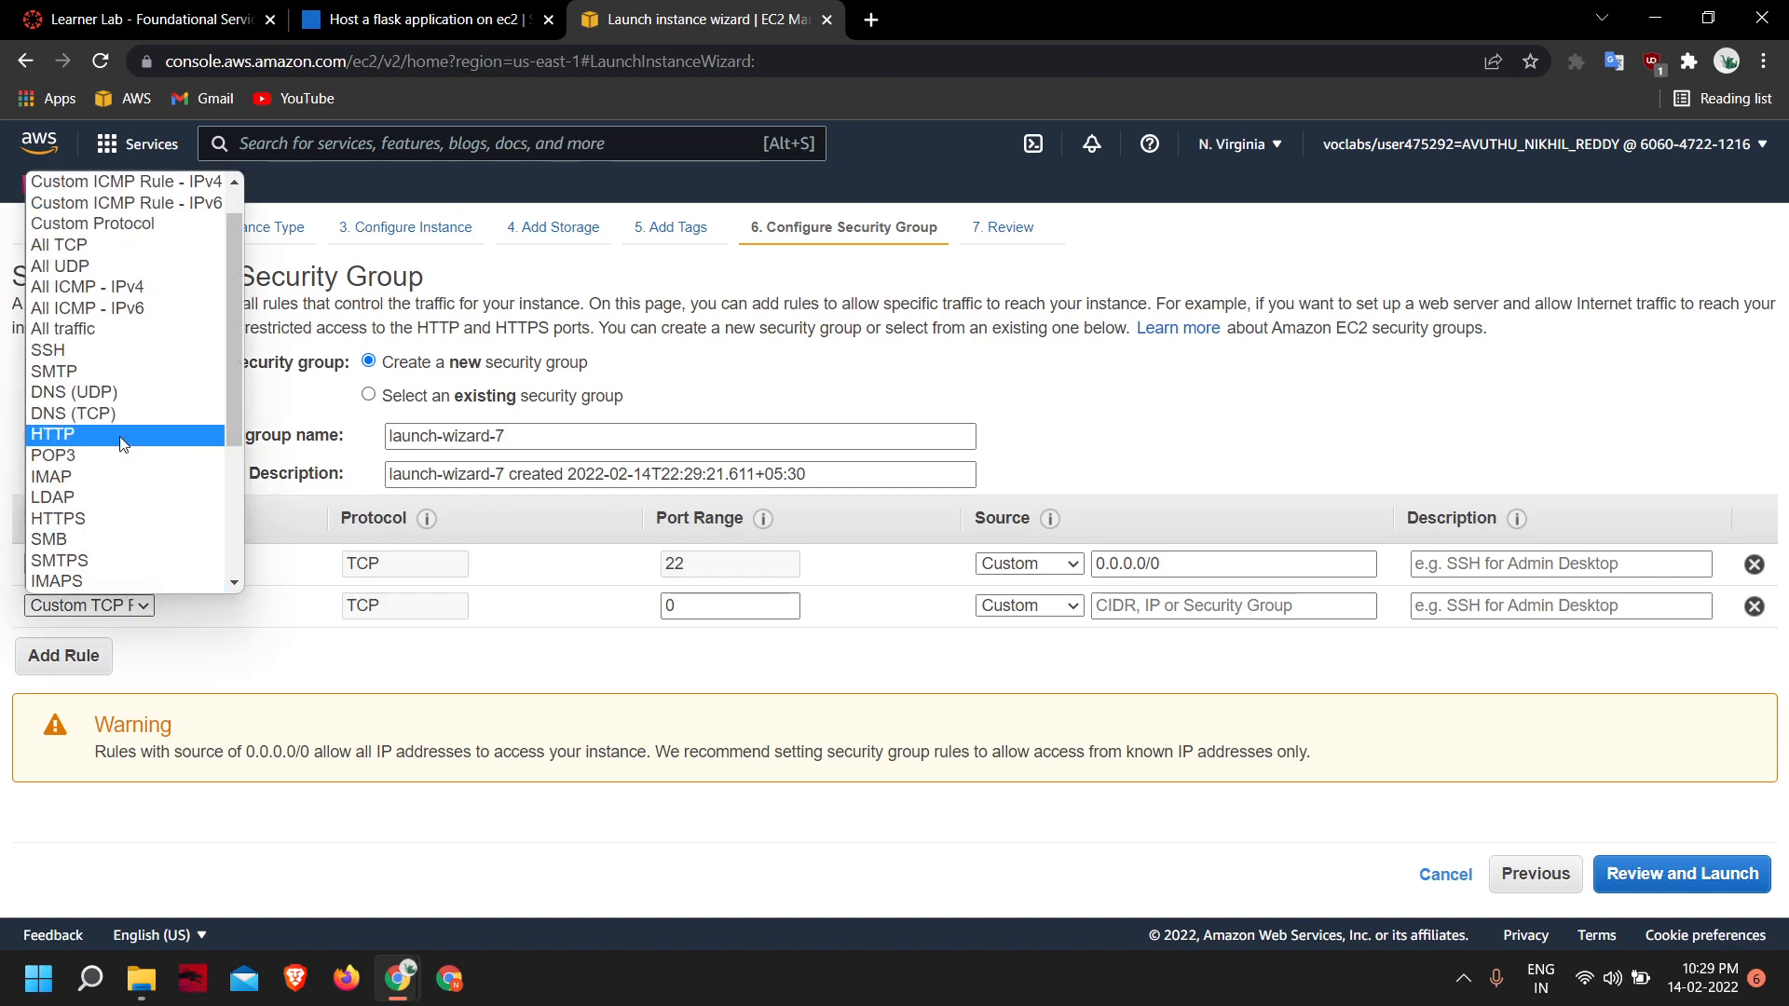
pyautogui.click(120, 434)
pyautogui.click(103, 606)
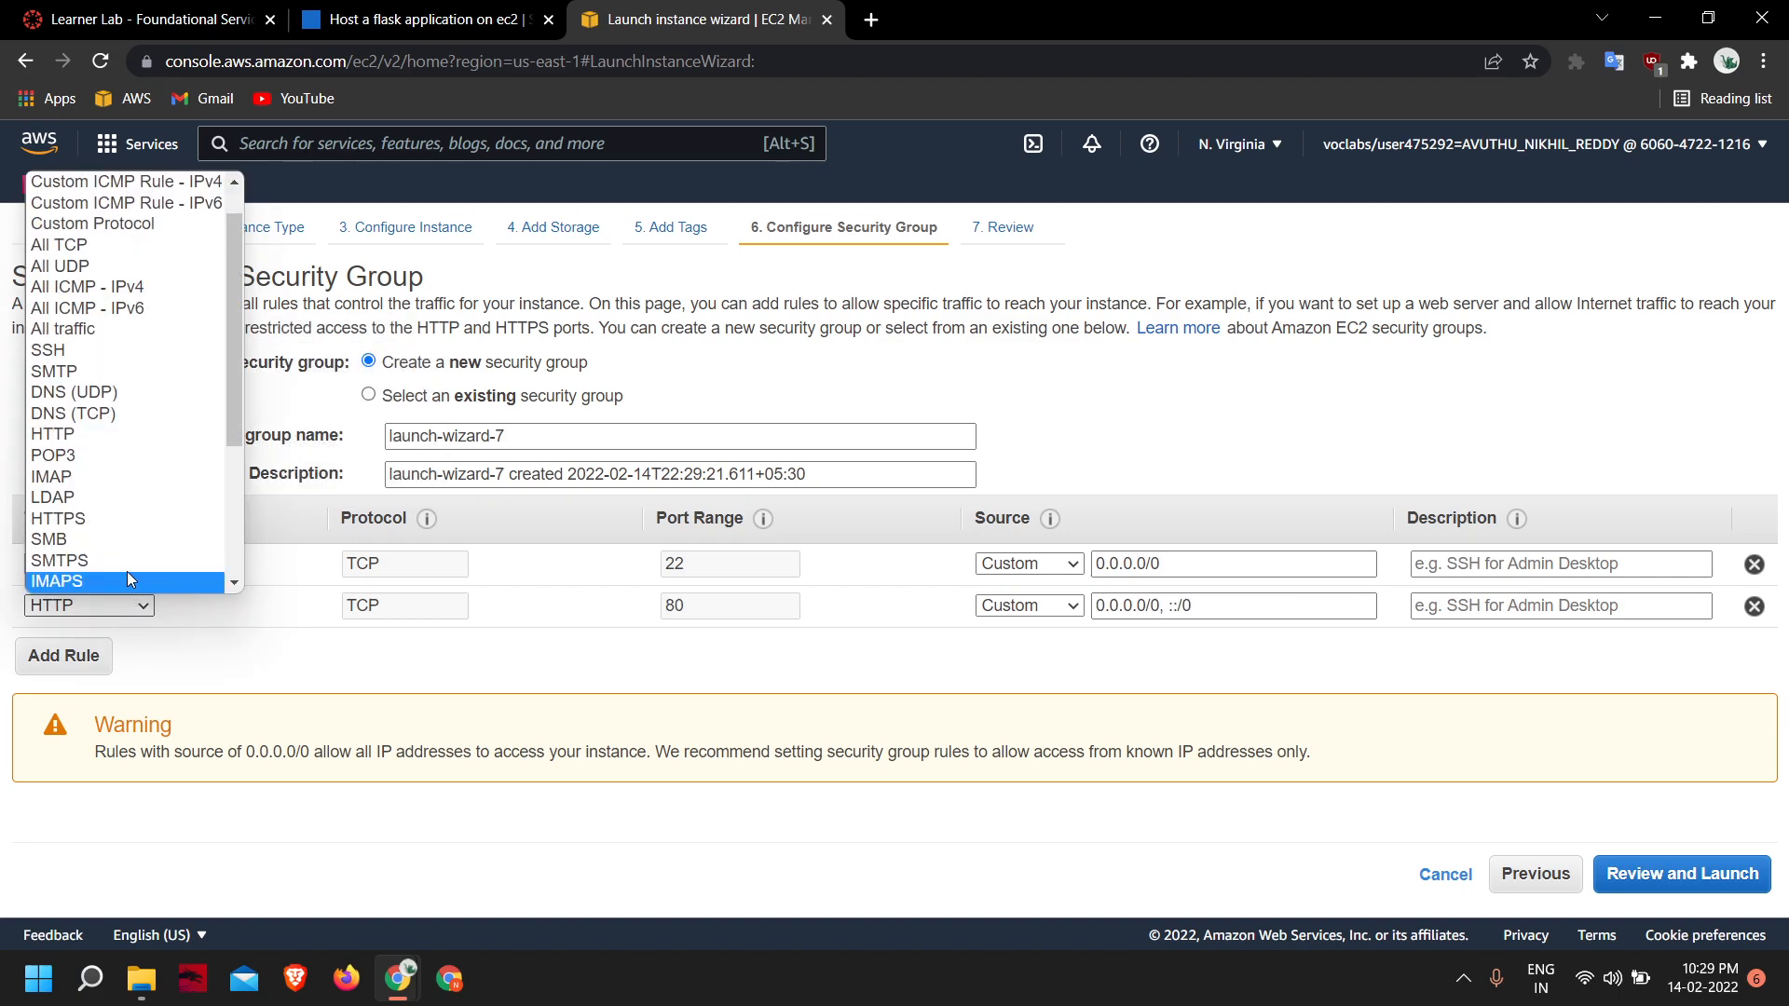
pyautogui.click(67, 518)
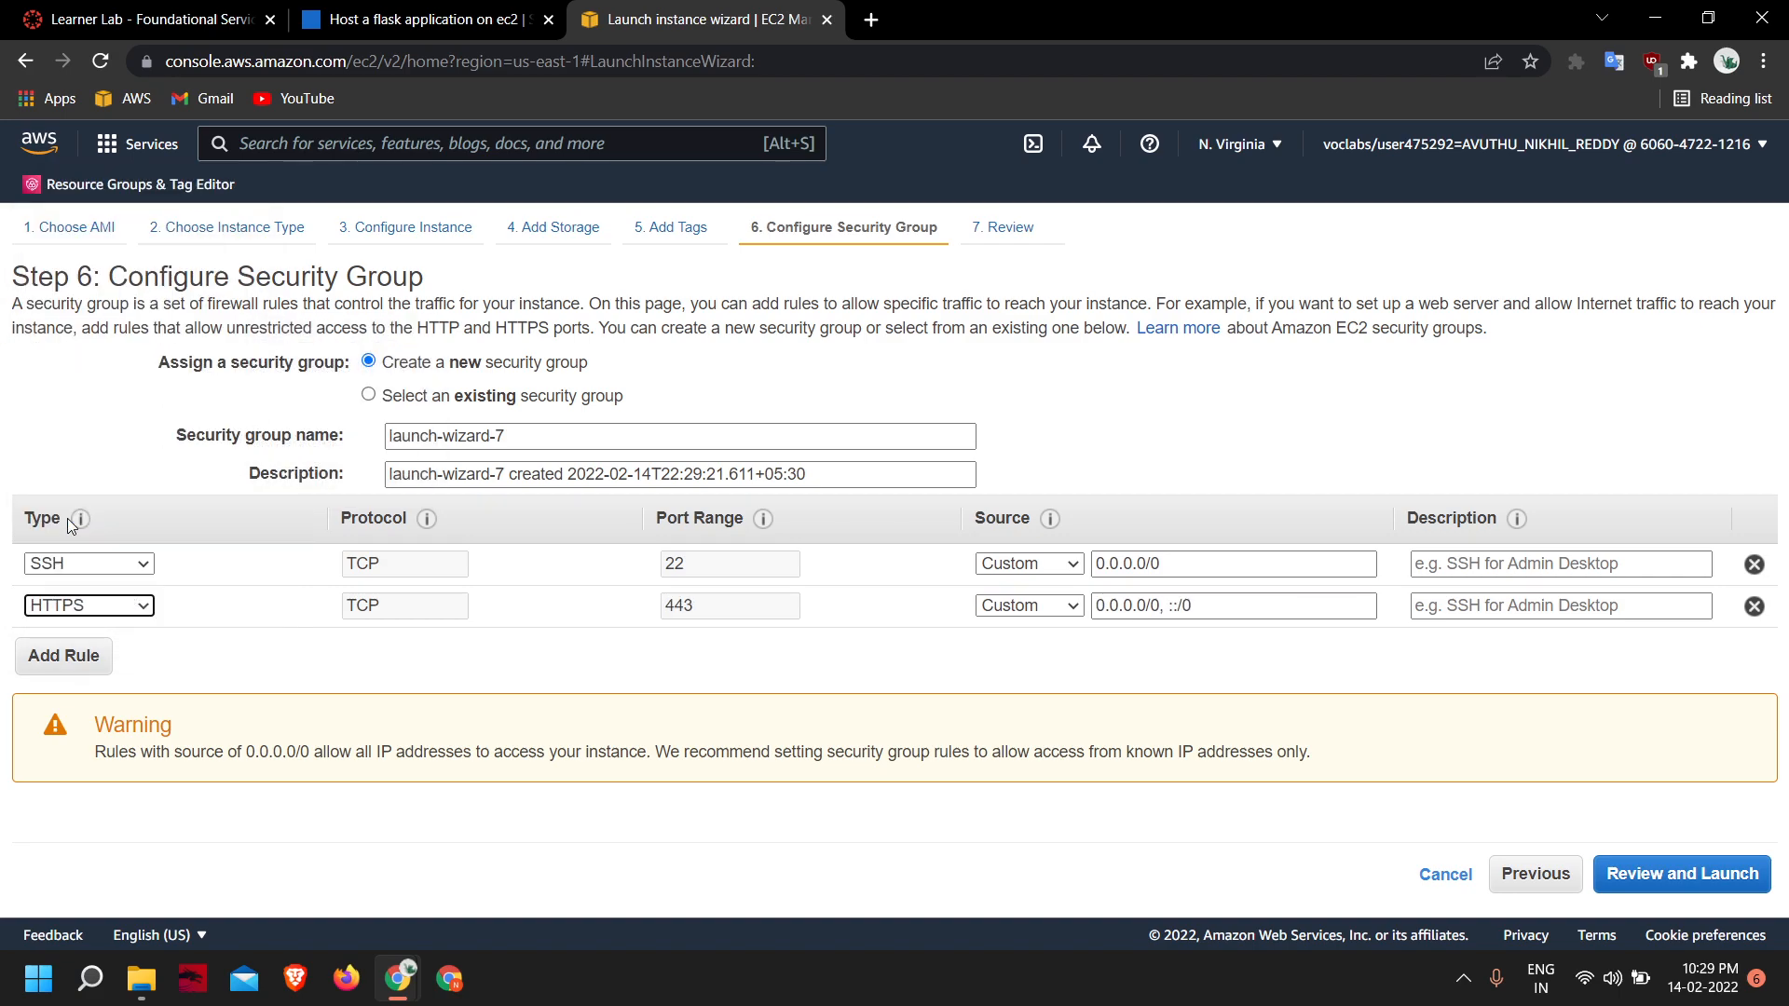
pyautogui.click(126, 604)
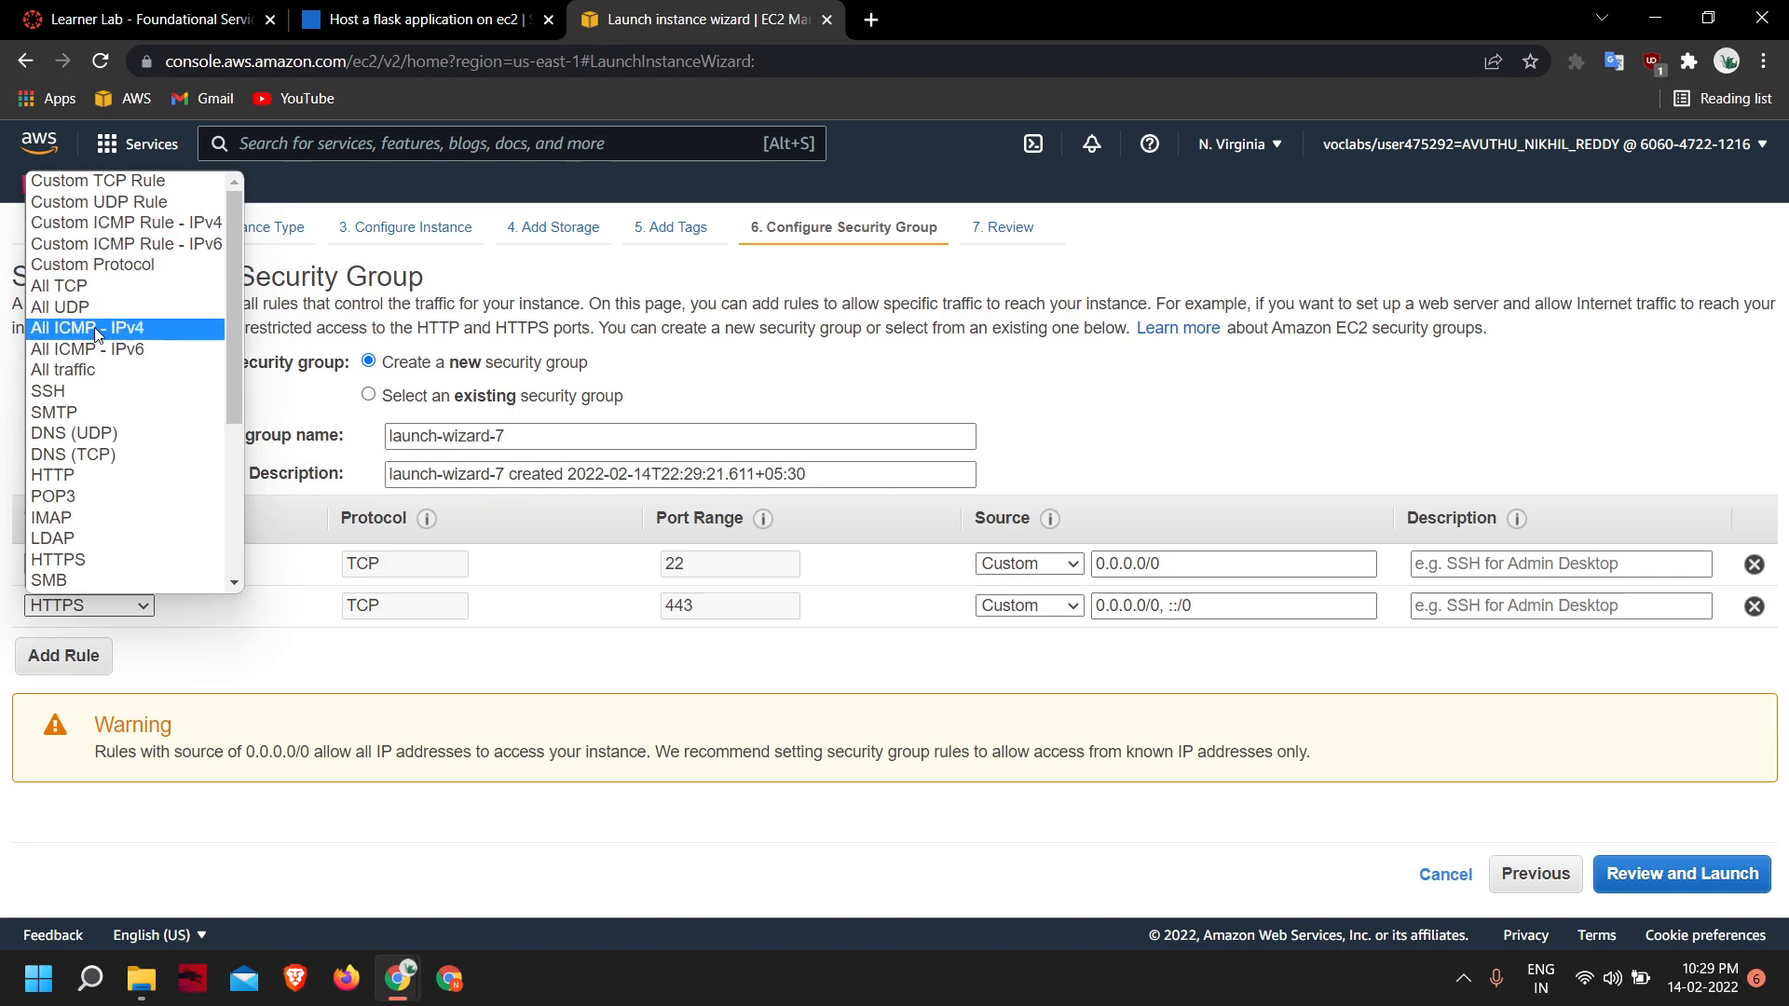
pyautogui.click(93, 373)
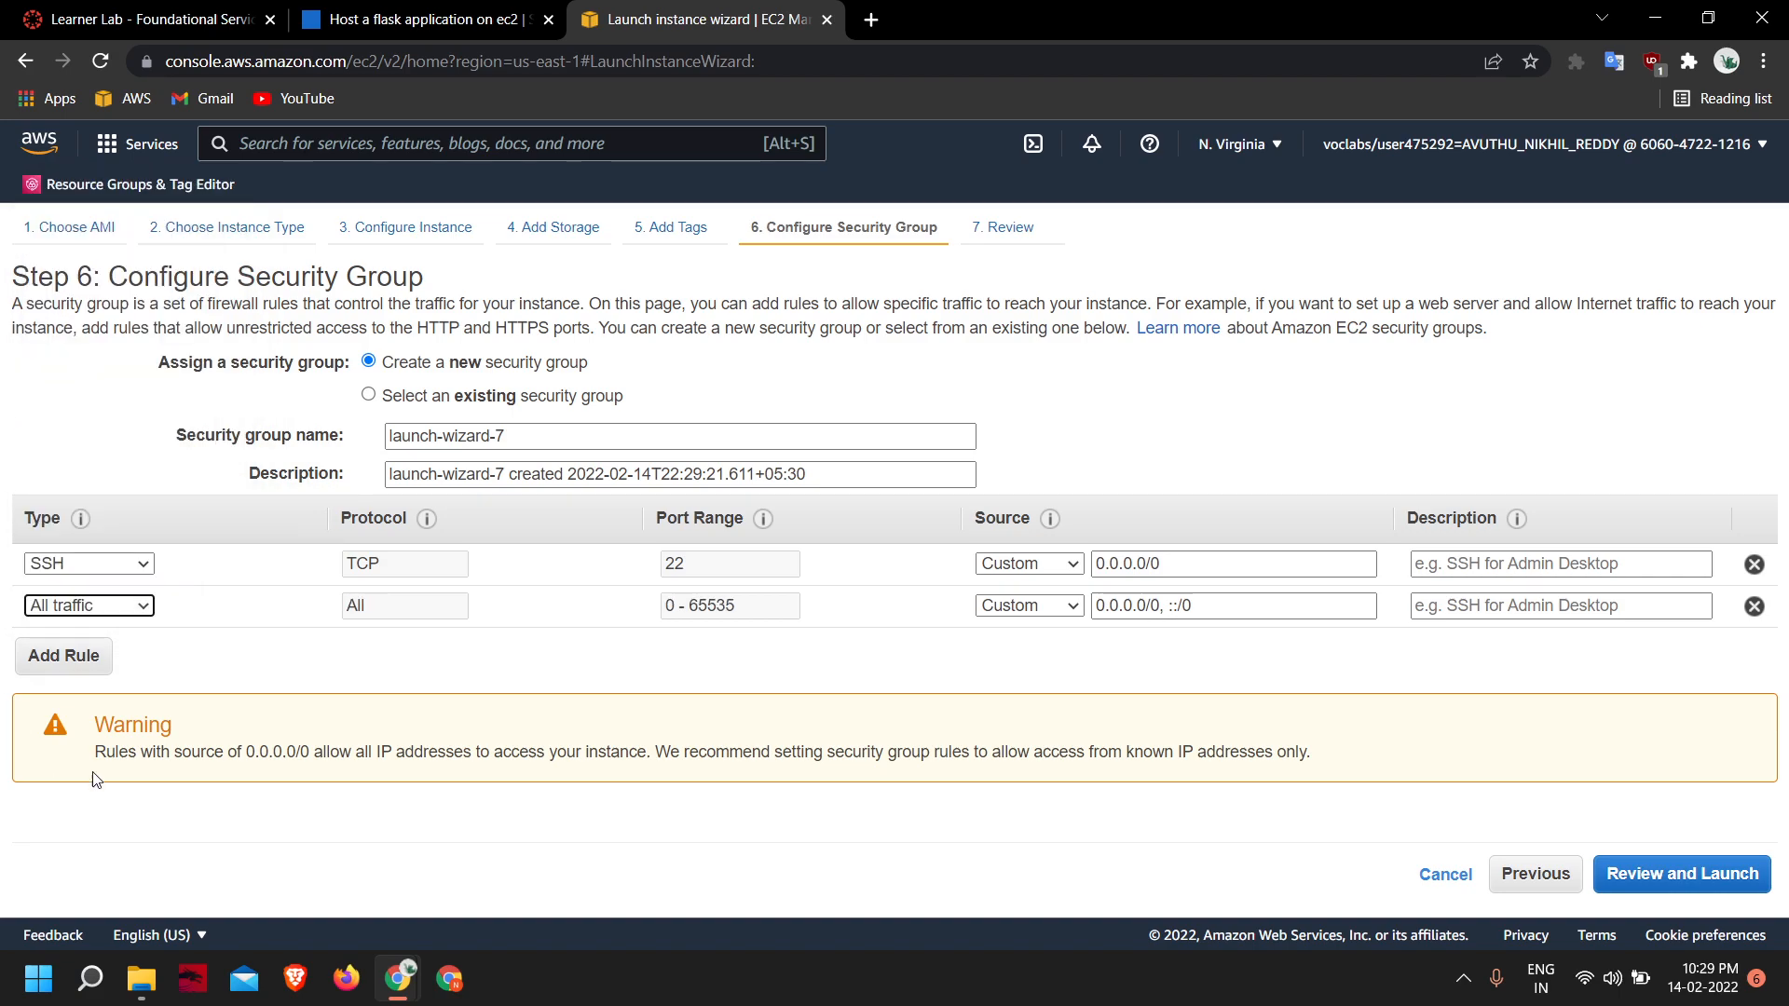
pyautogui.click(1751, 607)
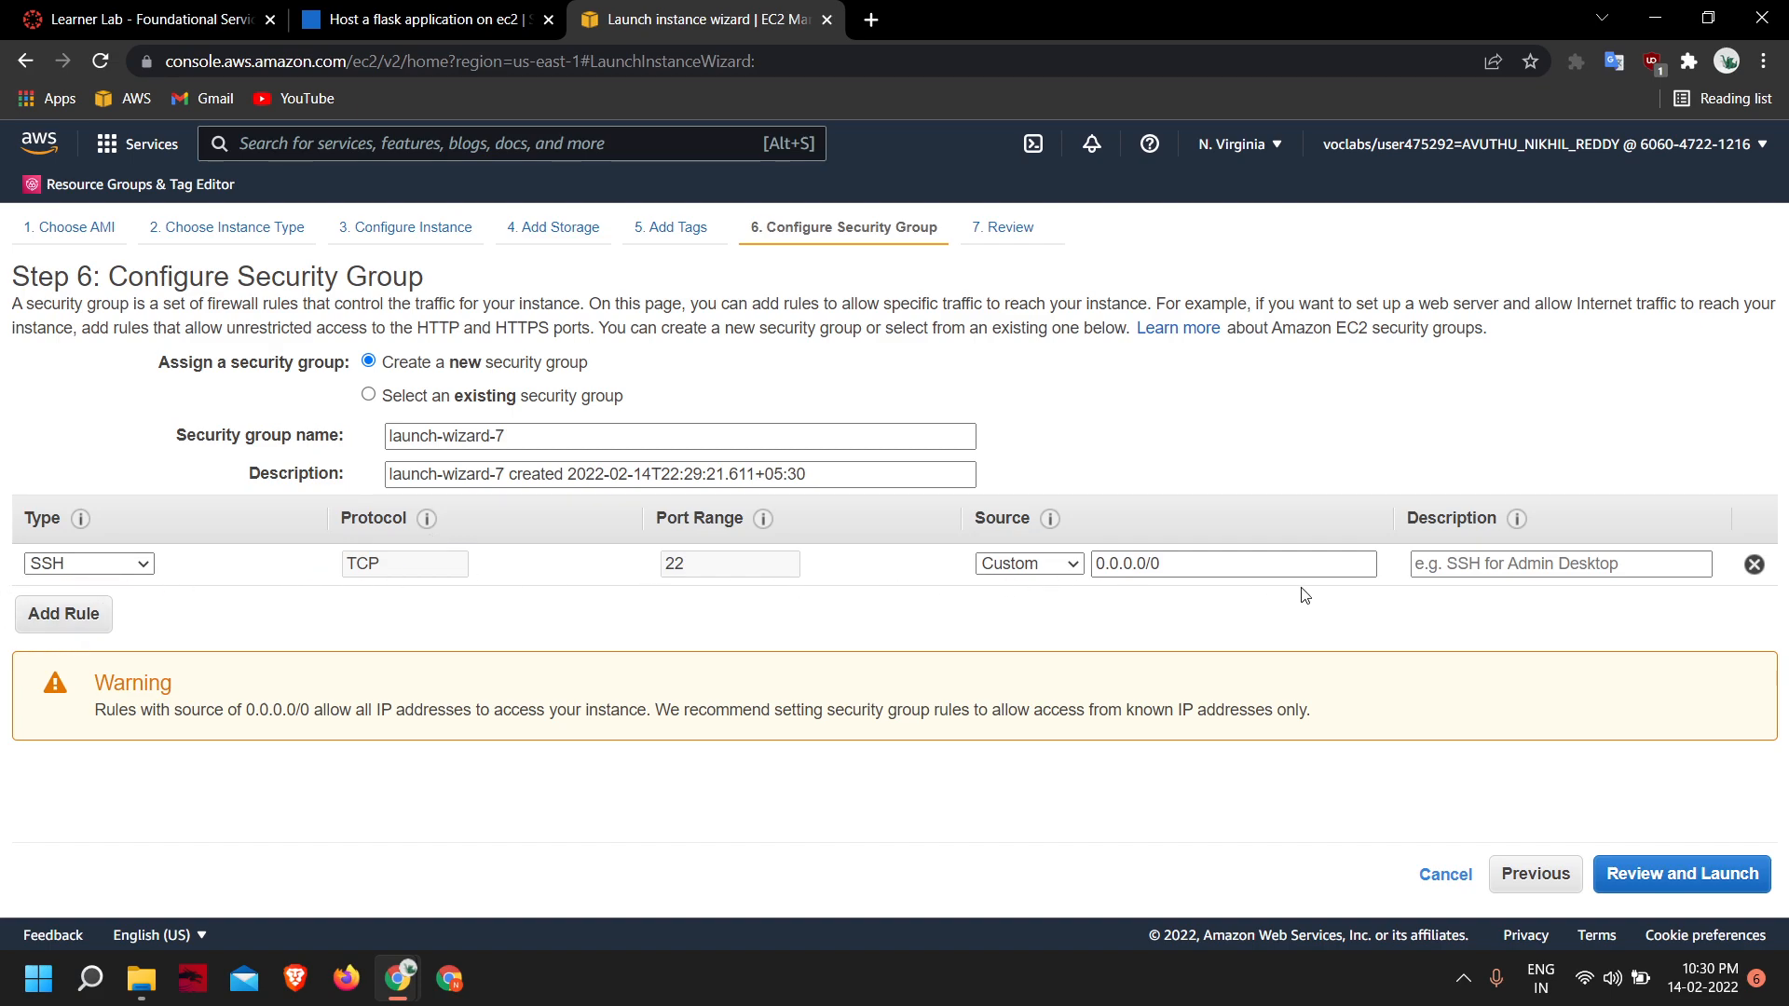
# - Continue to the instance launch review with only the SSH rule in the new security group
pyautogui.click(1722, 869)
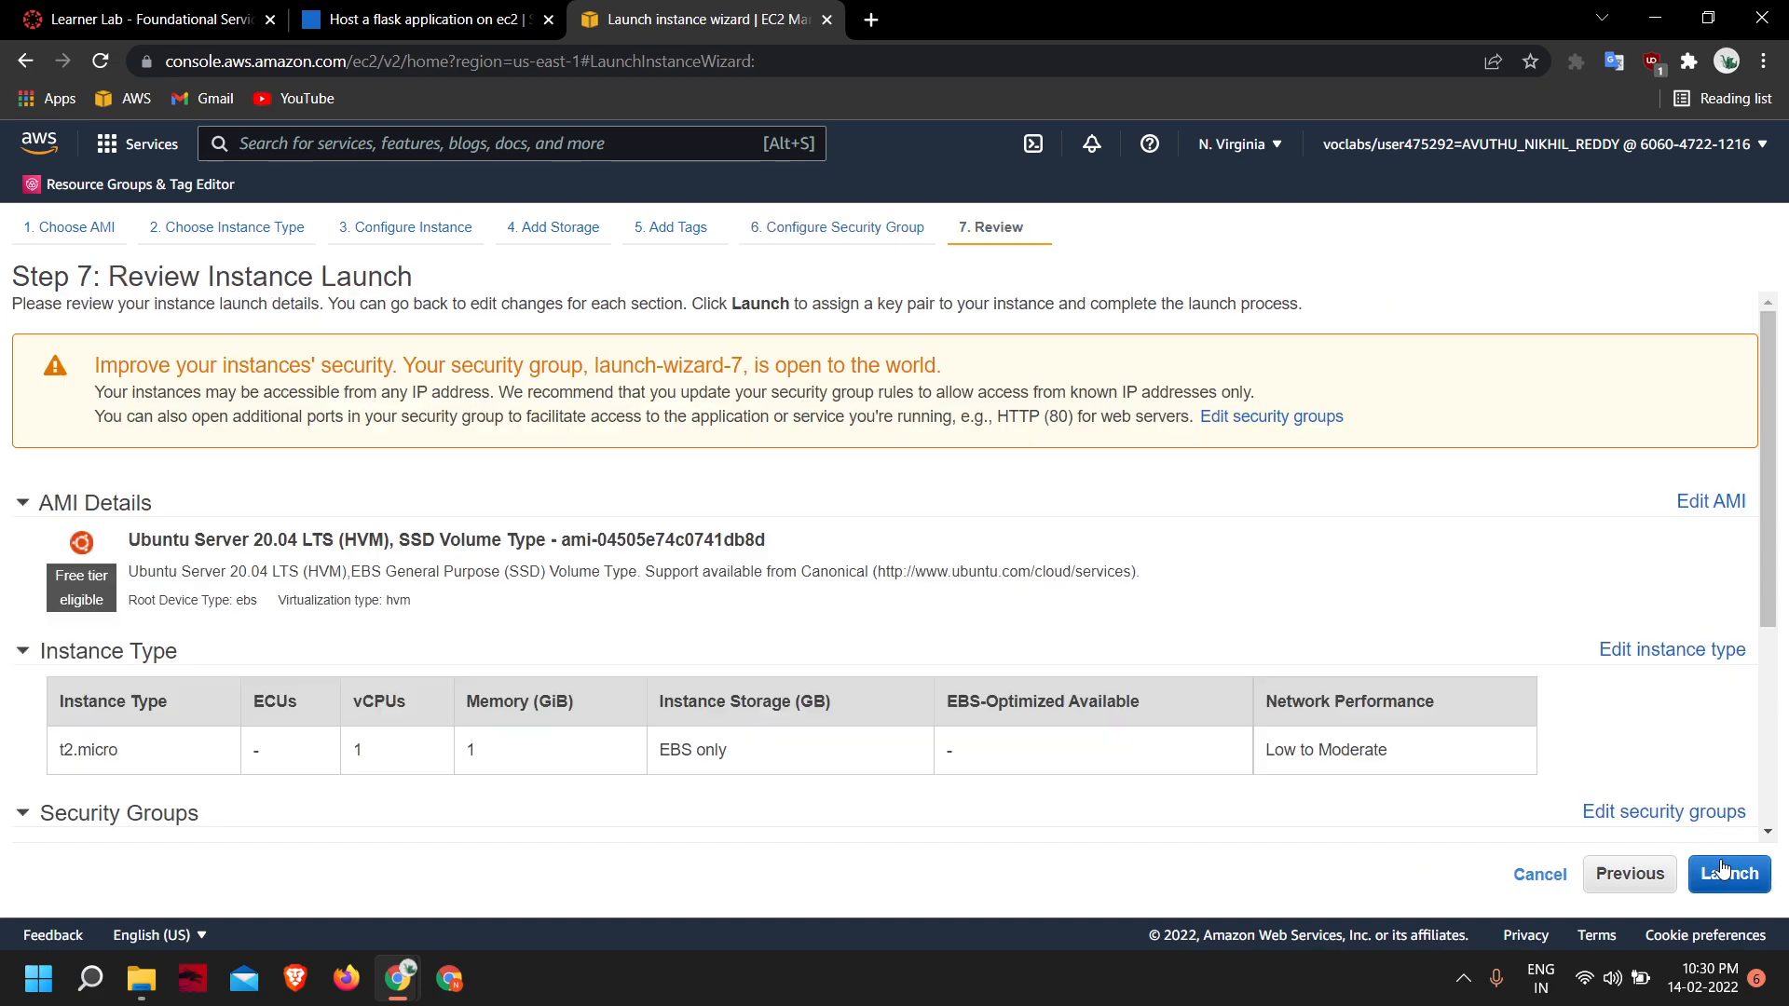
# - Review the instance type and security group summary and proceed with the launch to the key pair selection
pyautogui.scroll(-3, 829, 519)
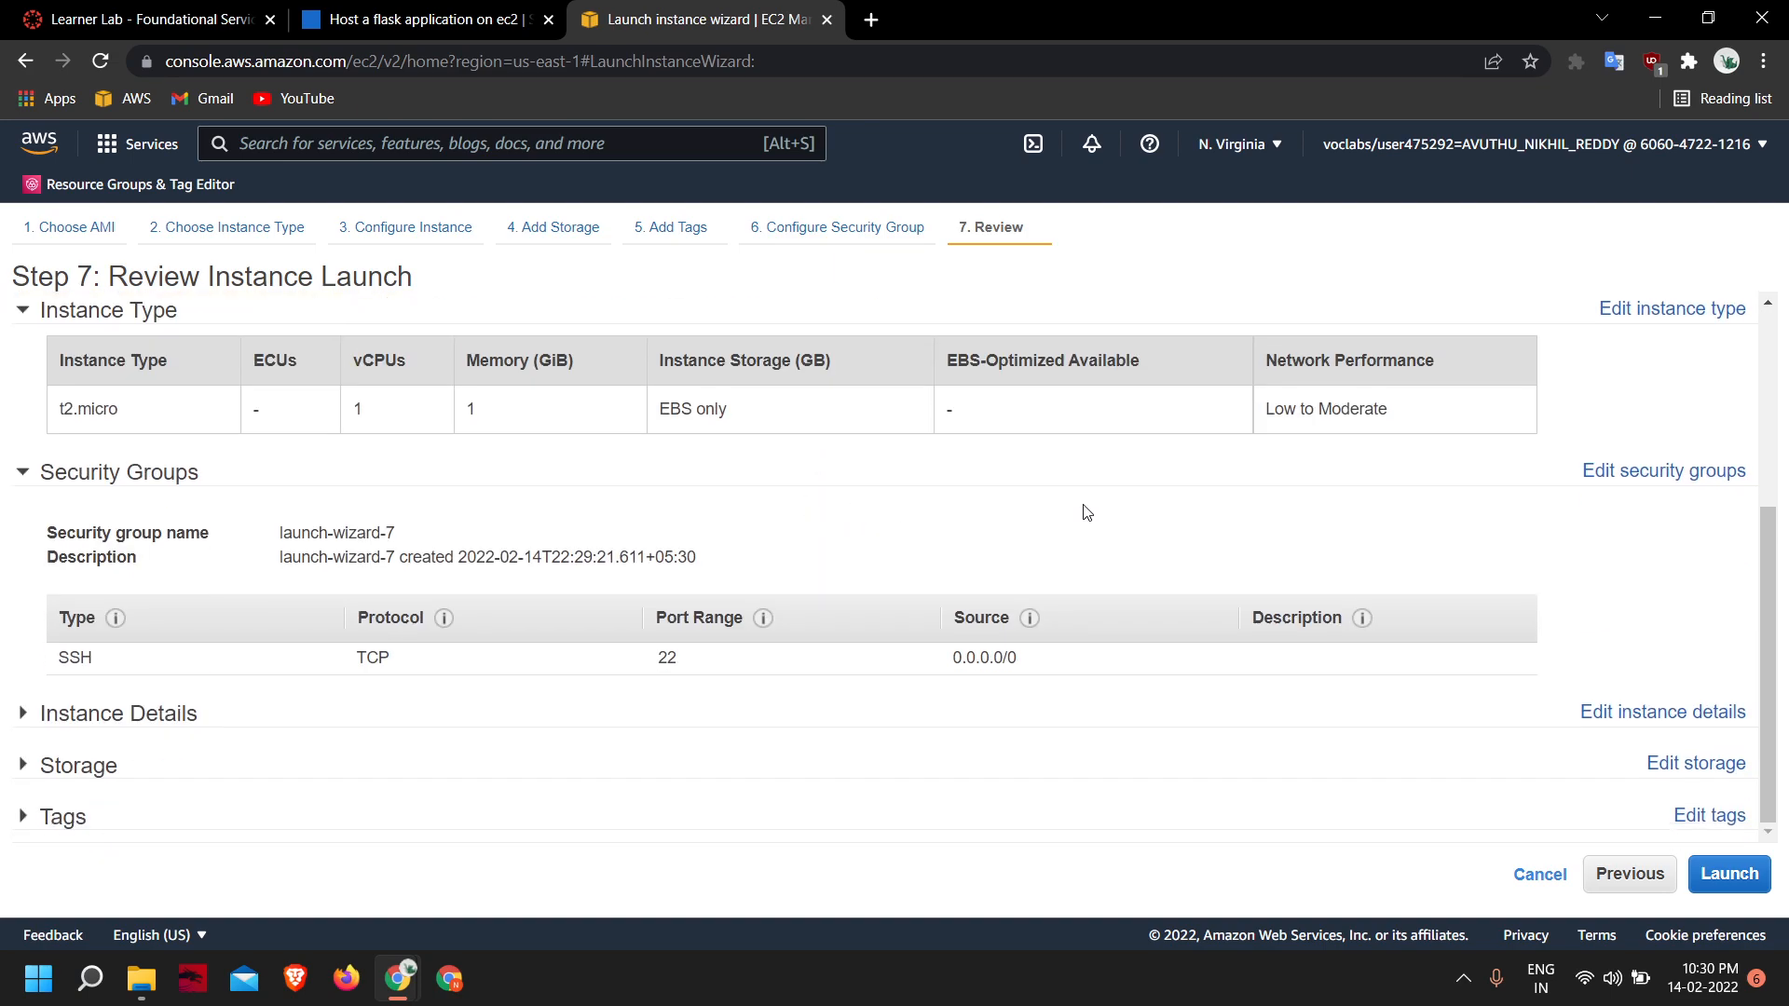
pyautogui.scroll(3, 1086, 513)
pyautogui.scroll(-3, 1086, 513)
pyautogui.click(1724, 873)
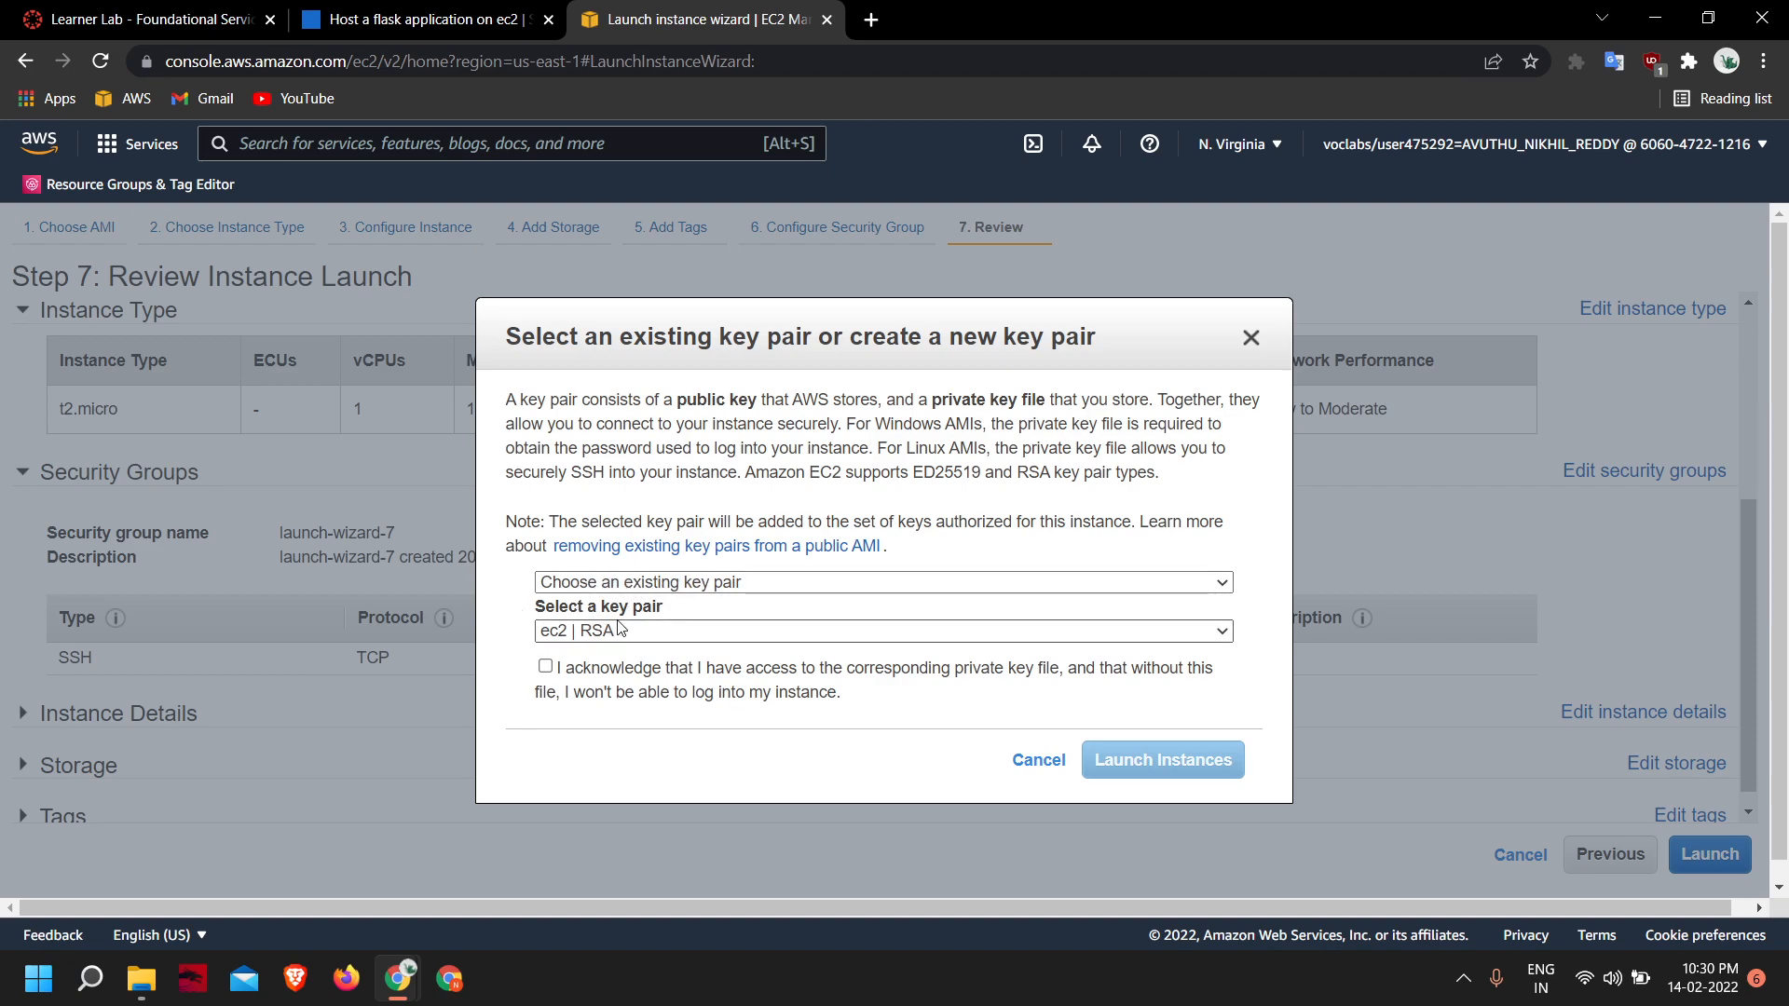
# - Create a new RSA key pair named demo and download its private key file
pyautogui.click(611, 584)
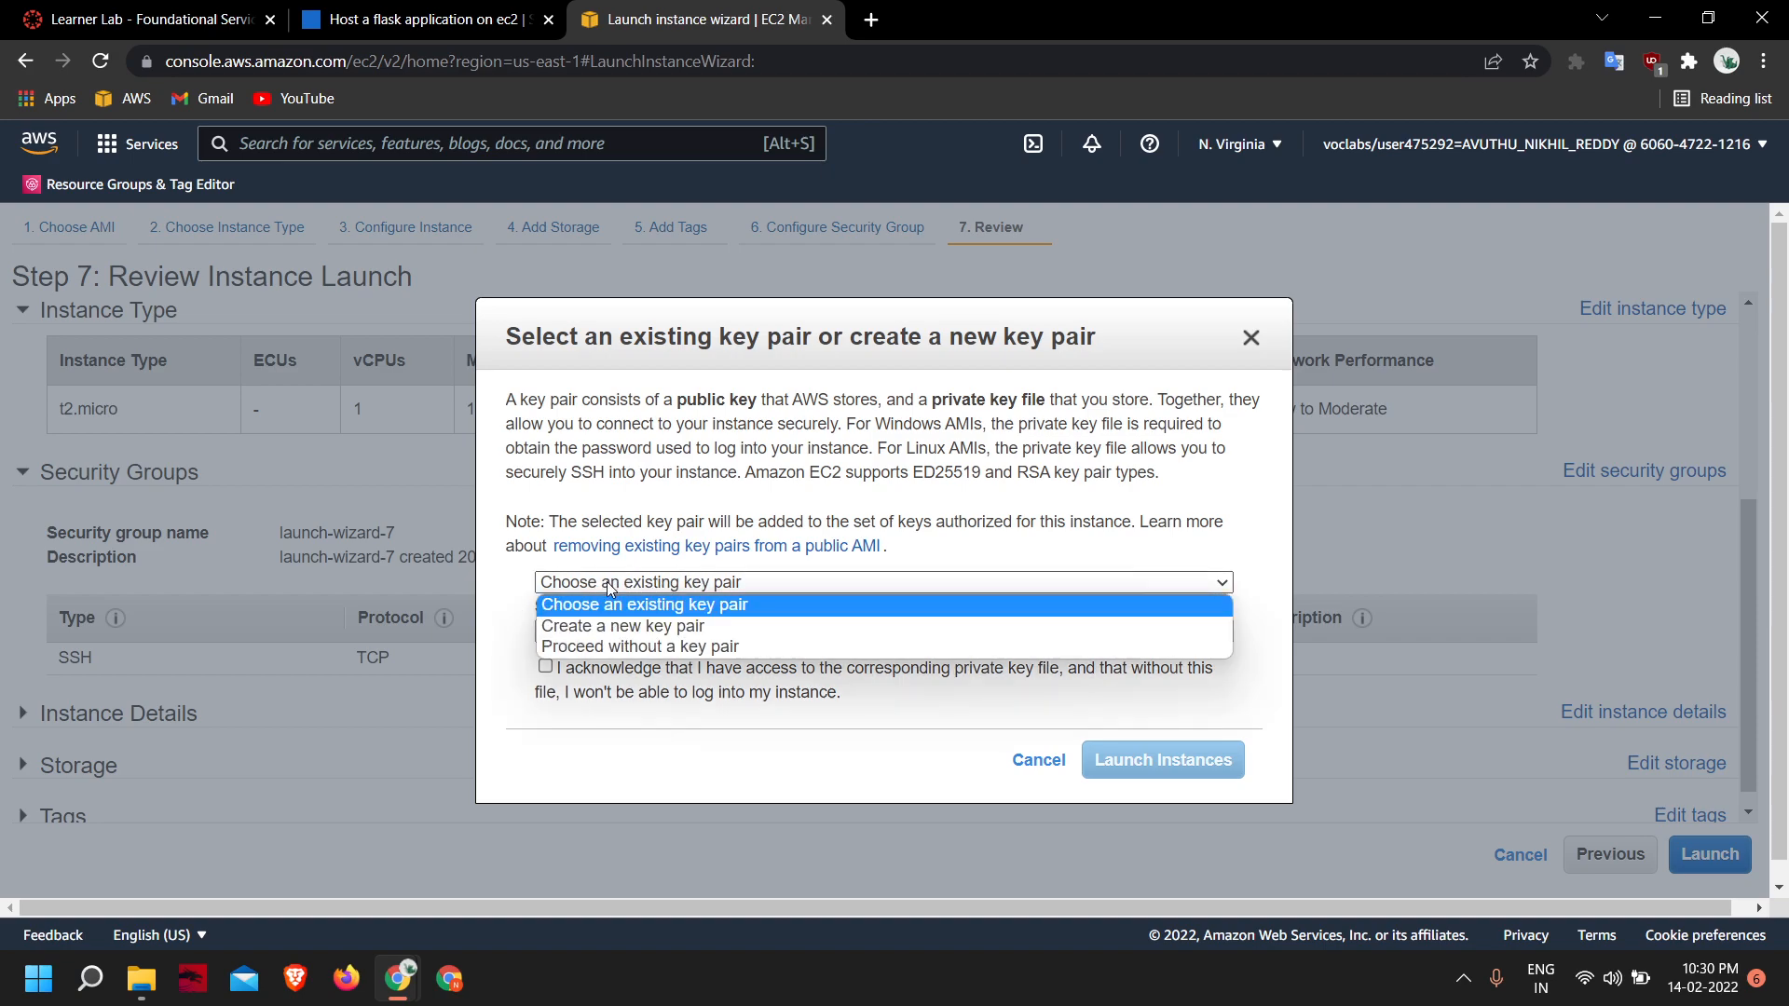
pyautogui.click(652, 628)
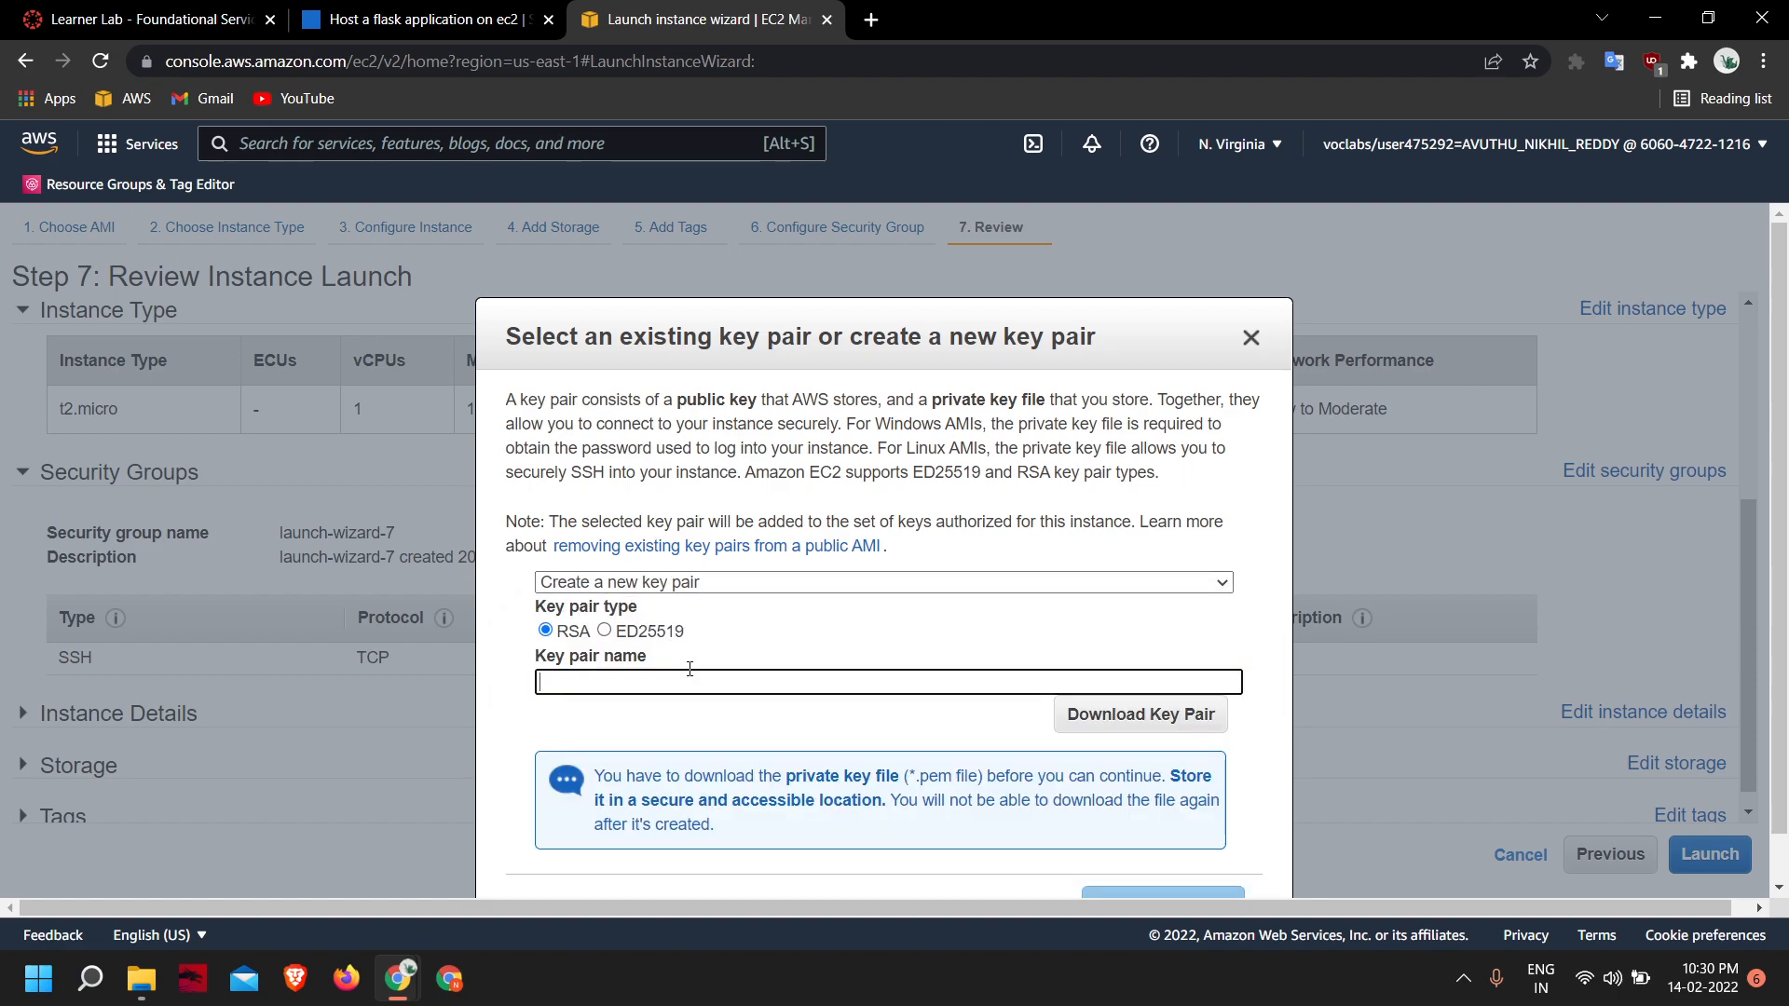
pyautogui.write('demo')
pyautogui.click(1155, 727)
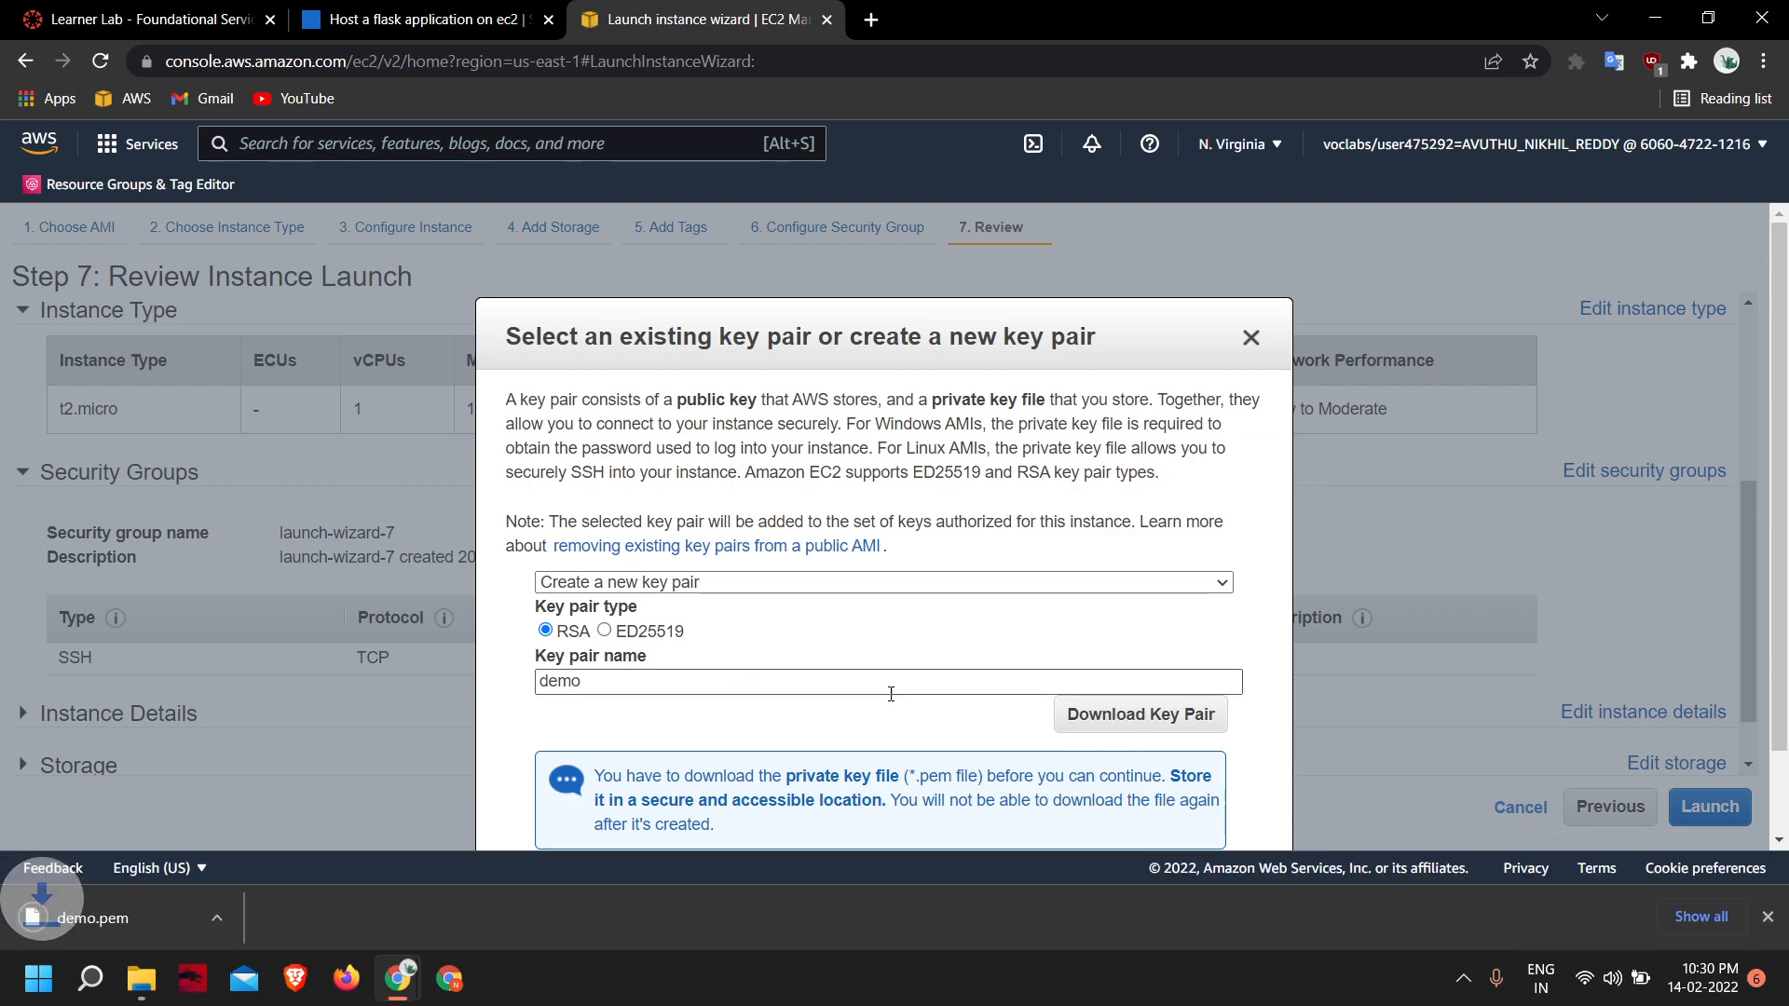
# - Launch the instance with the new demo key pair and go to the list of instances
pyautogui.scroll(-1, 885, 701)
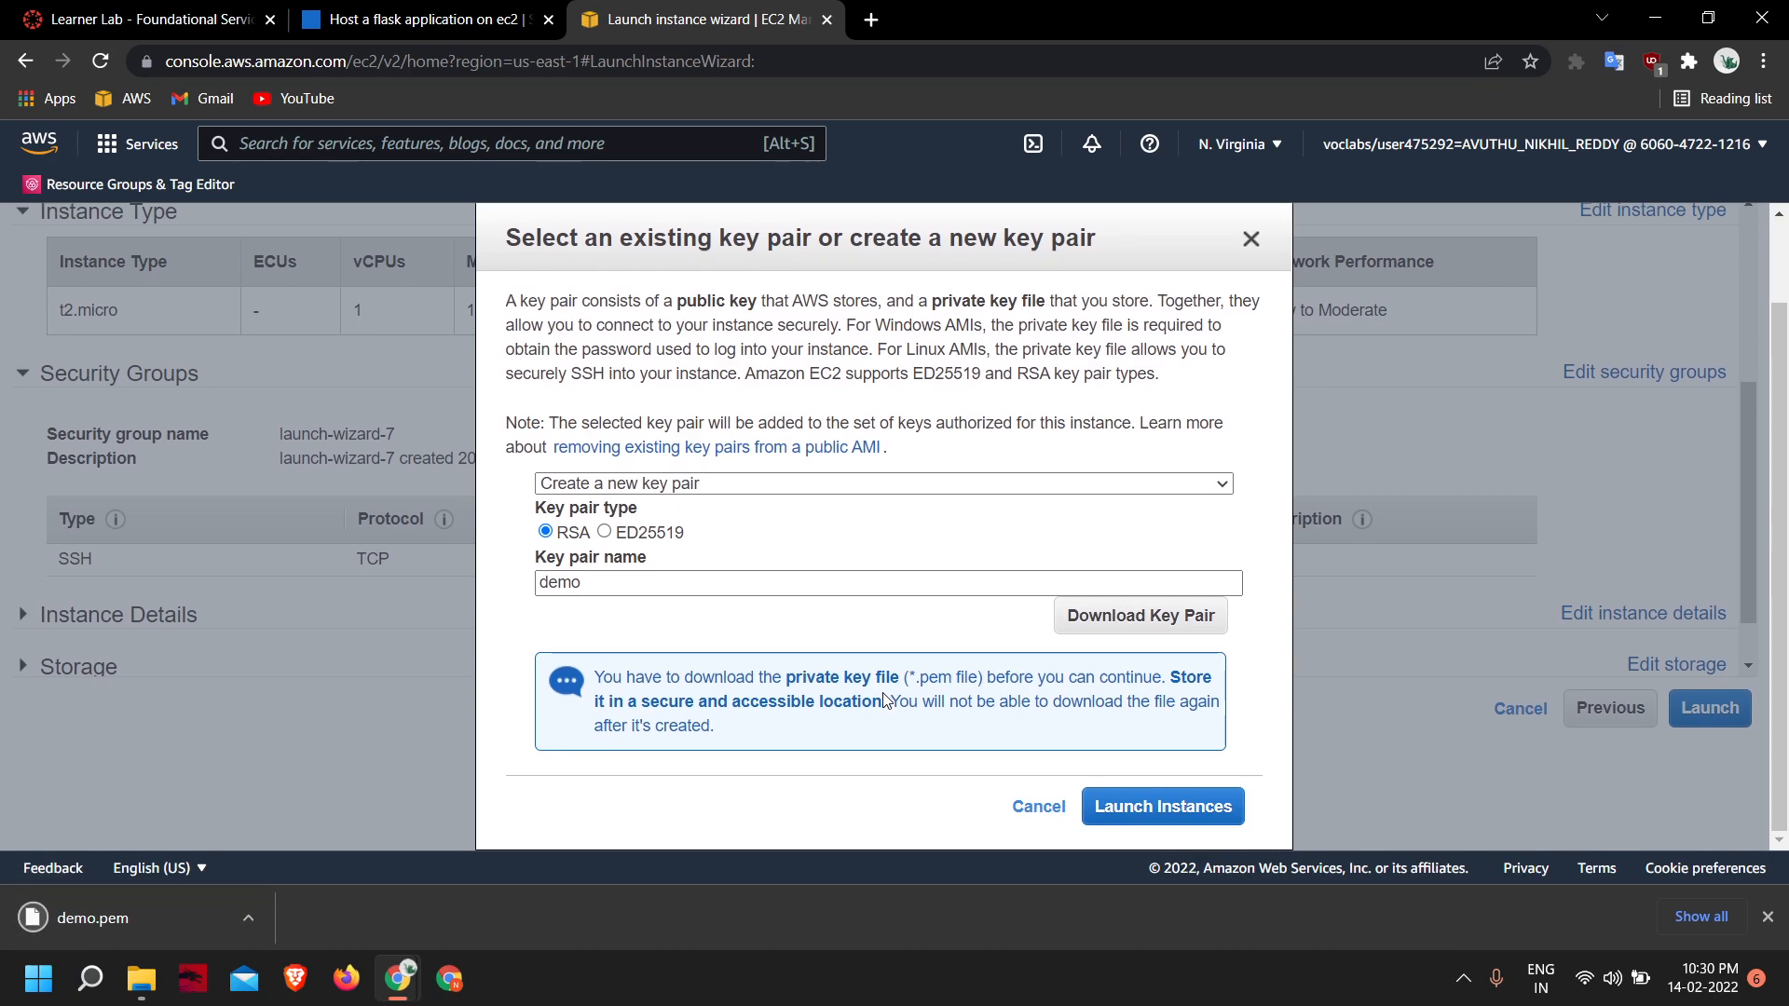
pyautogui.click(1200, 817)
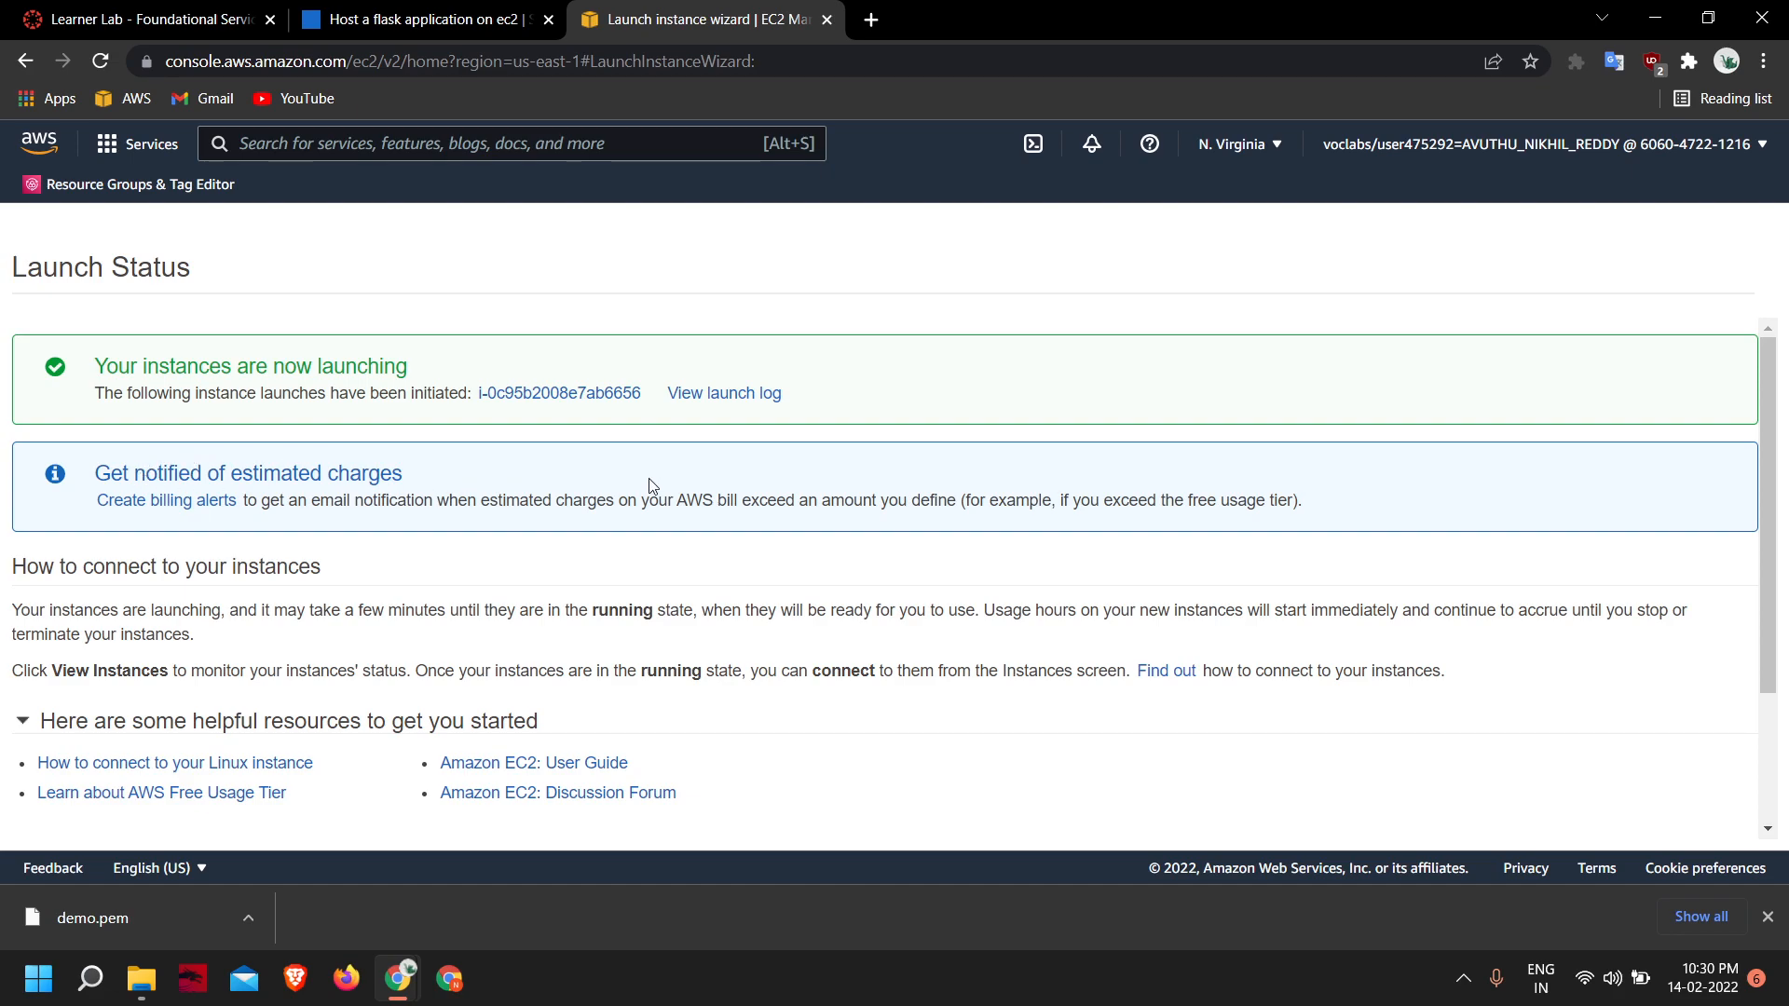
pyautogui.scroll(-1, 993, 488)
pyautogui.scroll(-1, 368, 421)
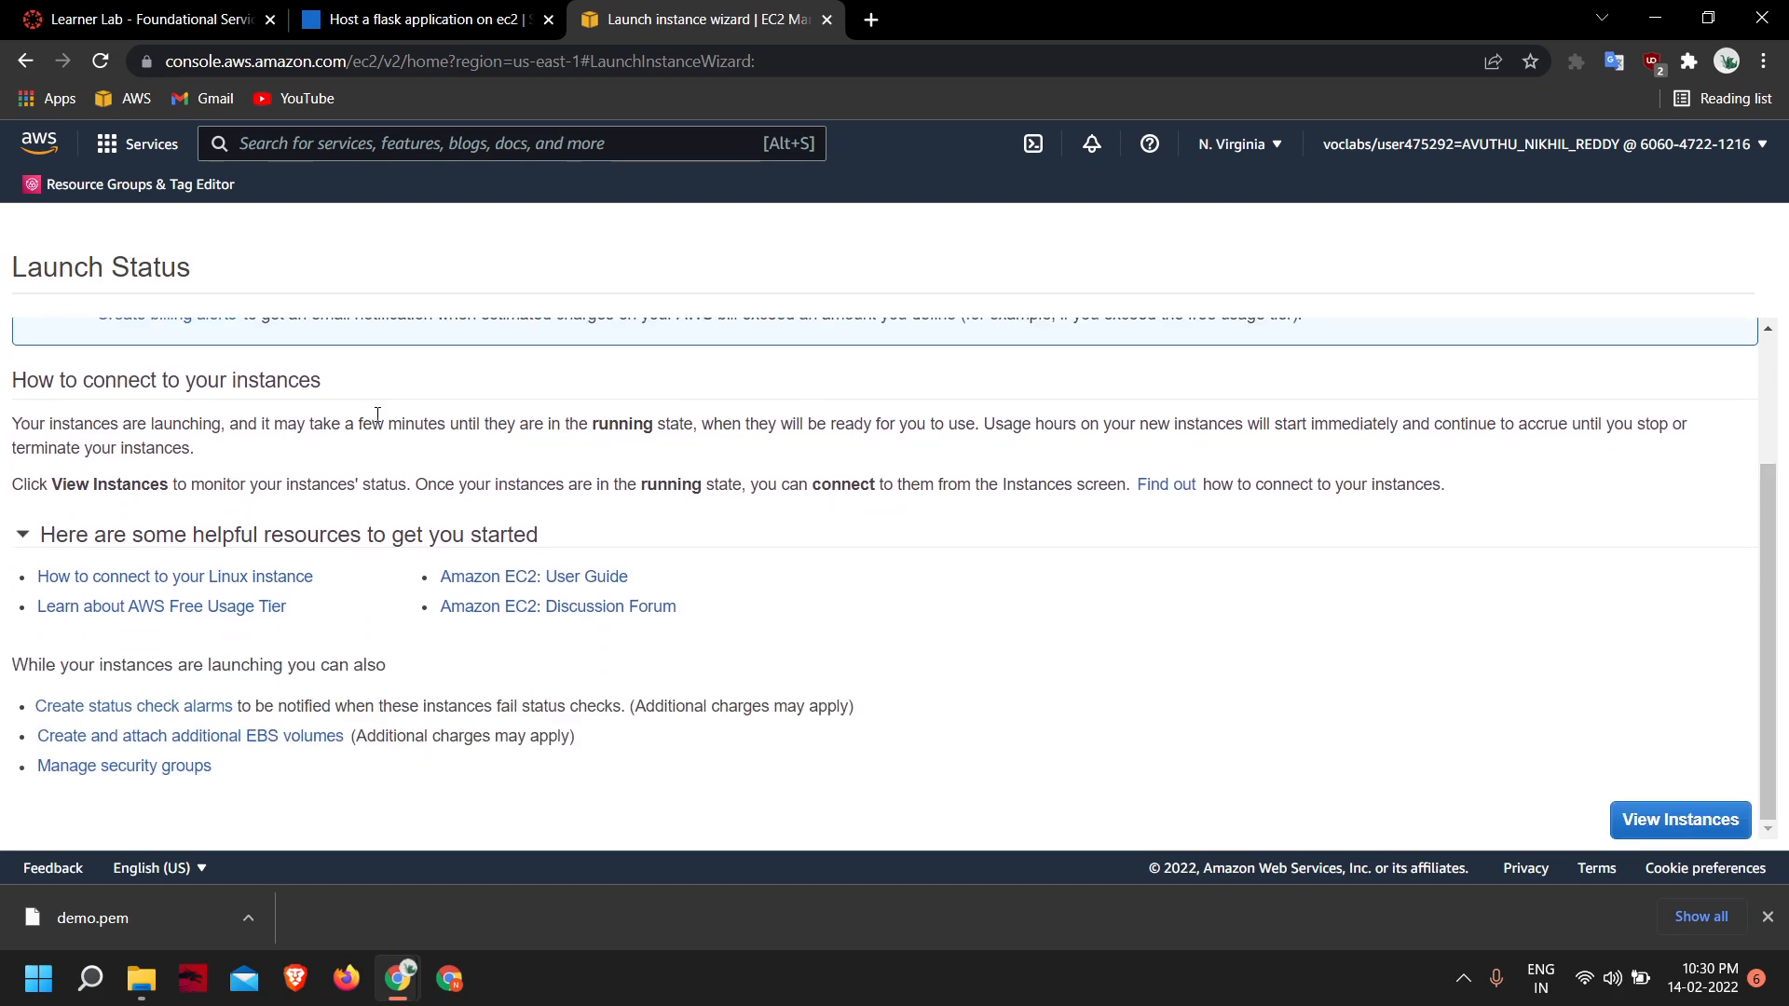
pyautogui.click(1720, 819)
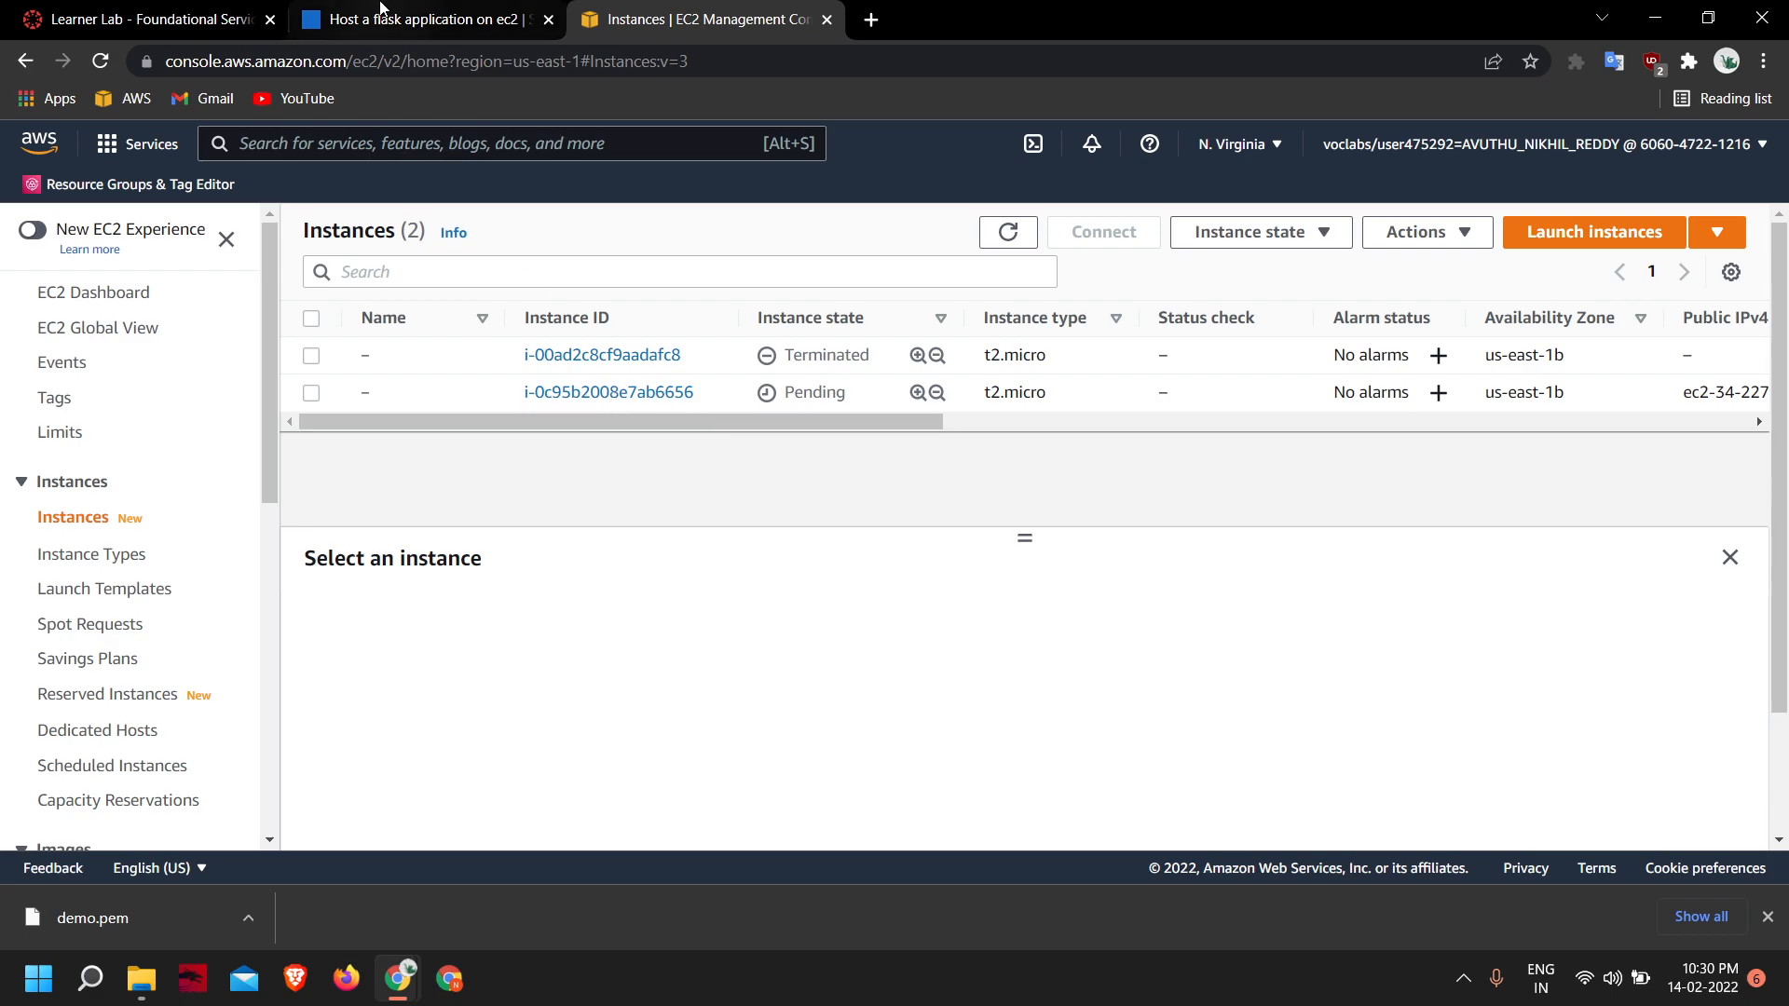
# - Switch to the Flask hosting guide and read the prerequisites for connecting to the EC2 instance from Windows using PuTTY
pyautogui.click(424, 18)
pyautogui.scroll(-20, 351, 447)
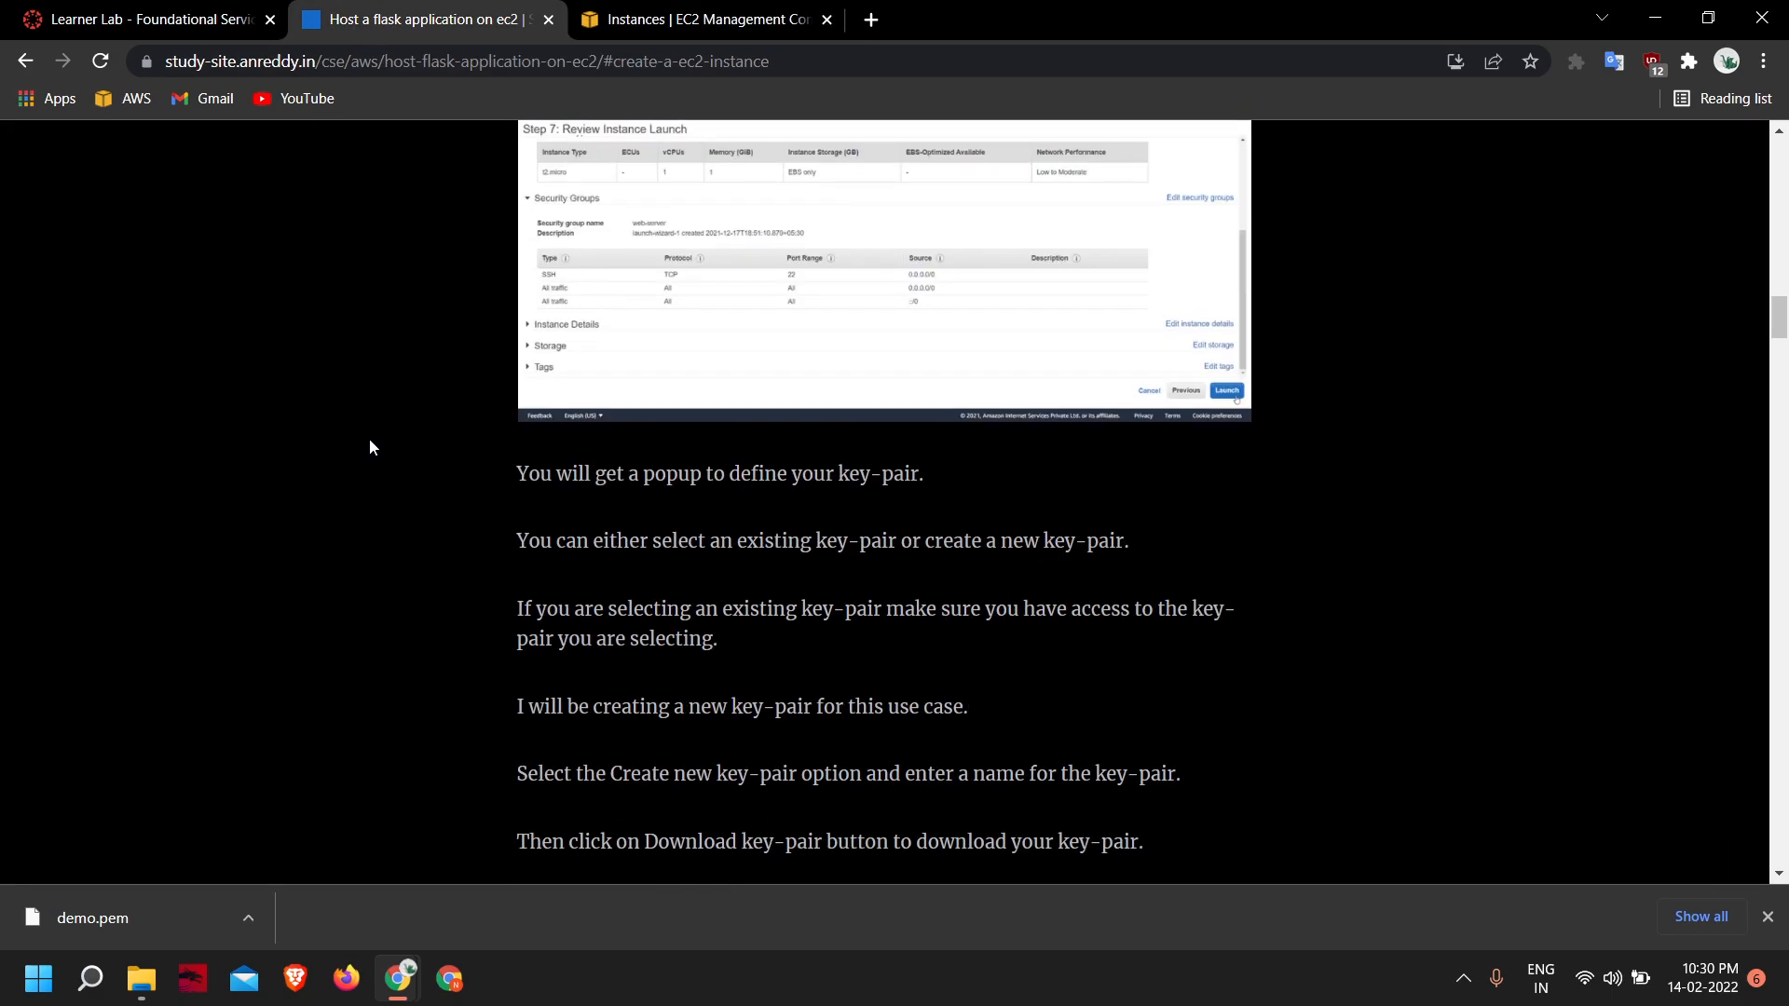
pyautogui.scroll(-5, 373, 439)
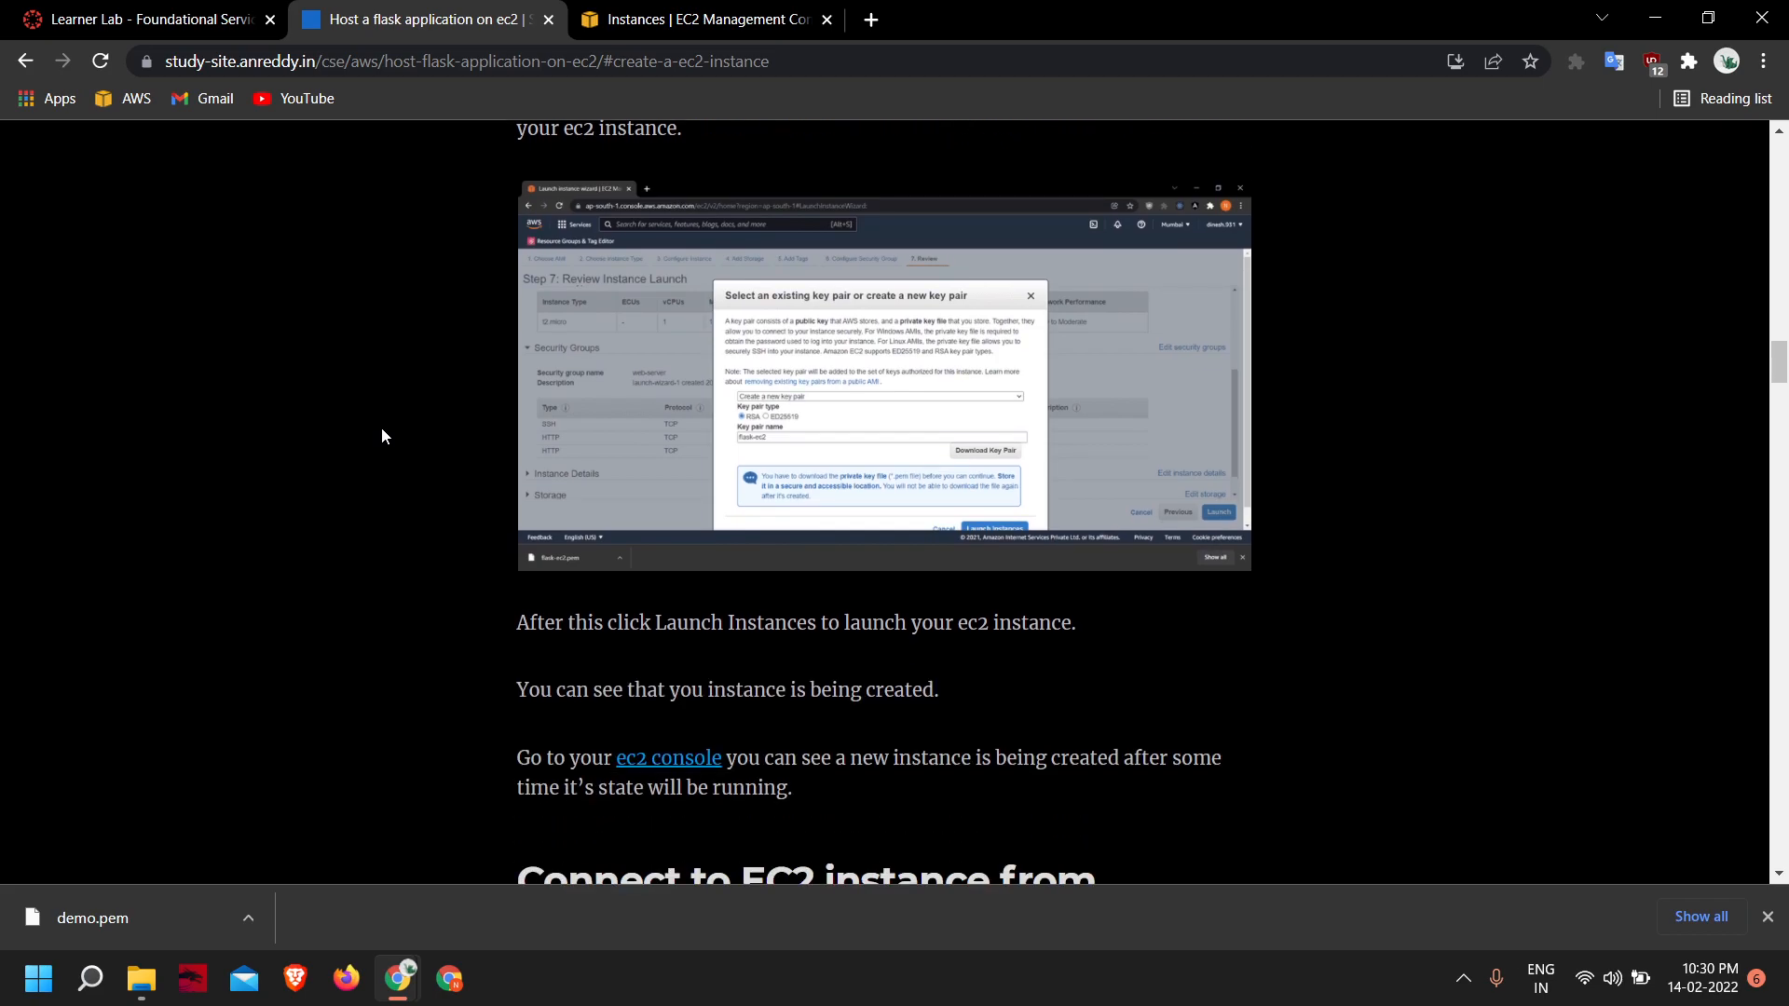
pyautogui.scroll(-2, 479, 438)
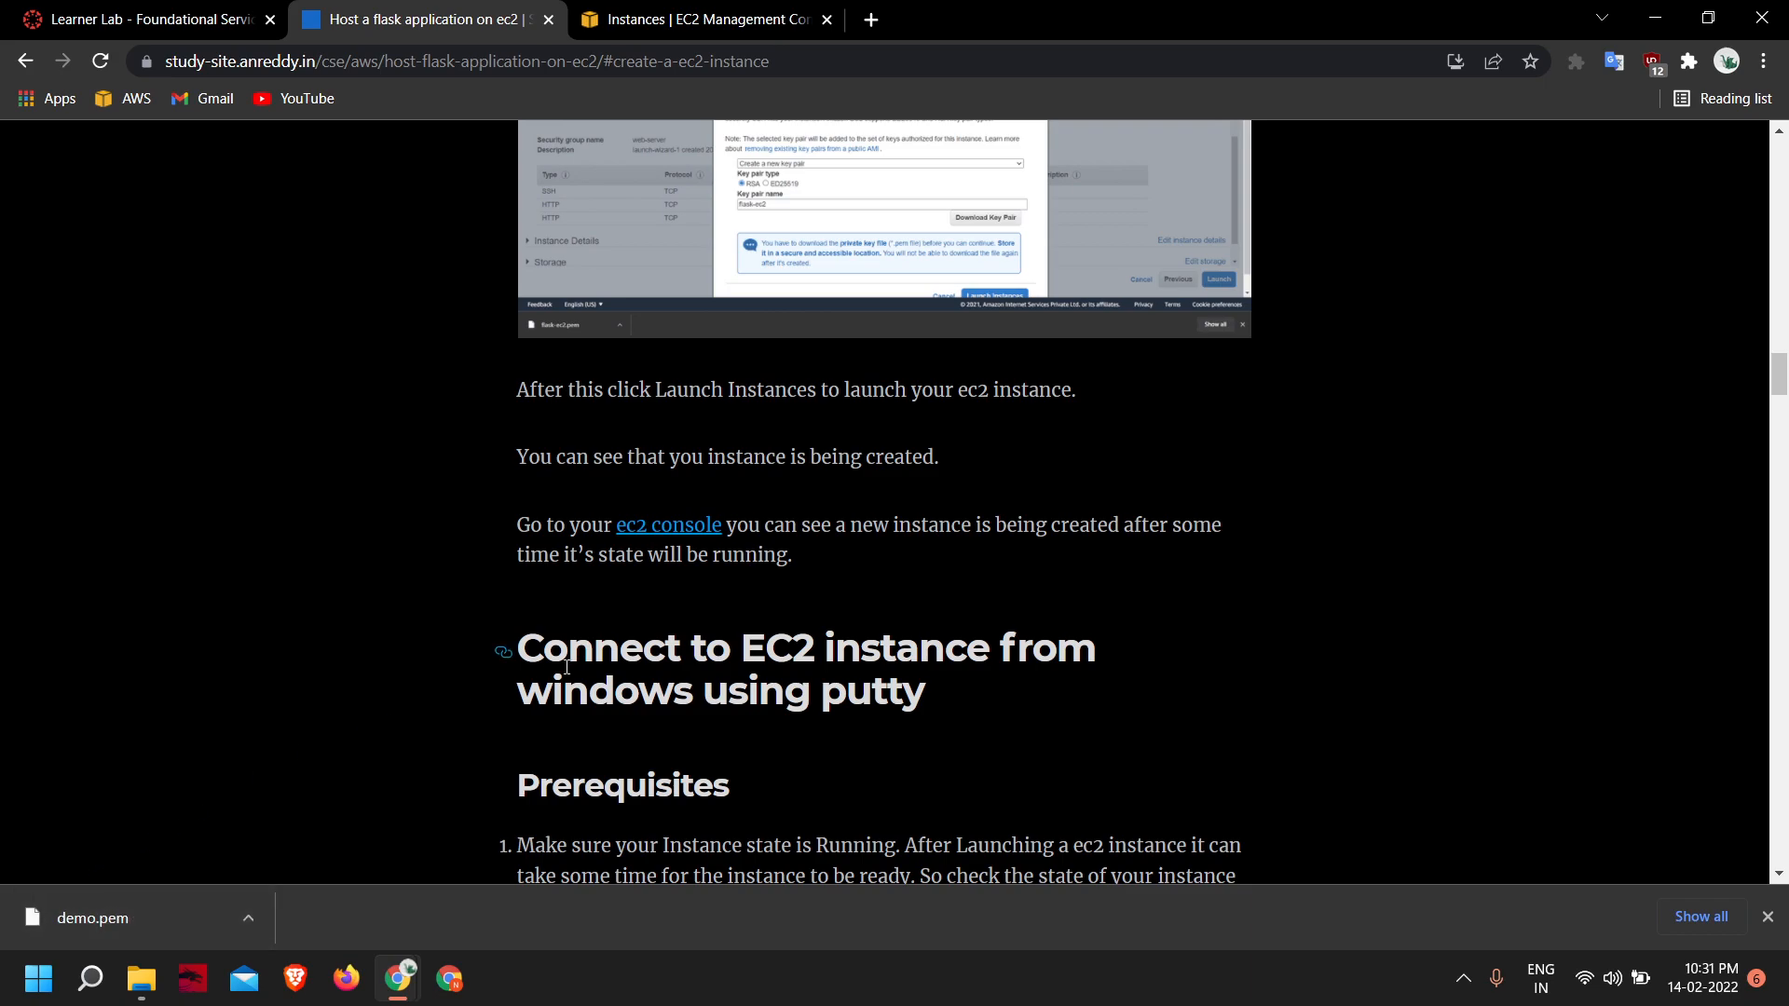
pyautogui.scroll(-1, 761, 677)
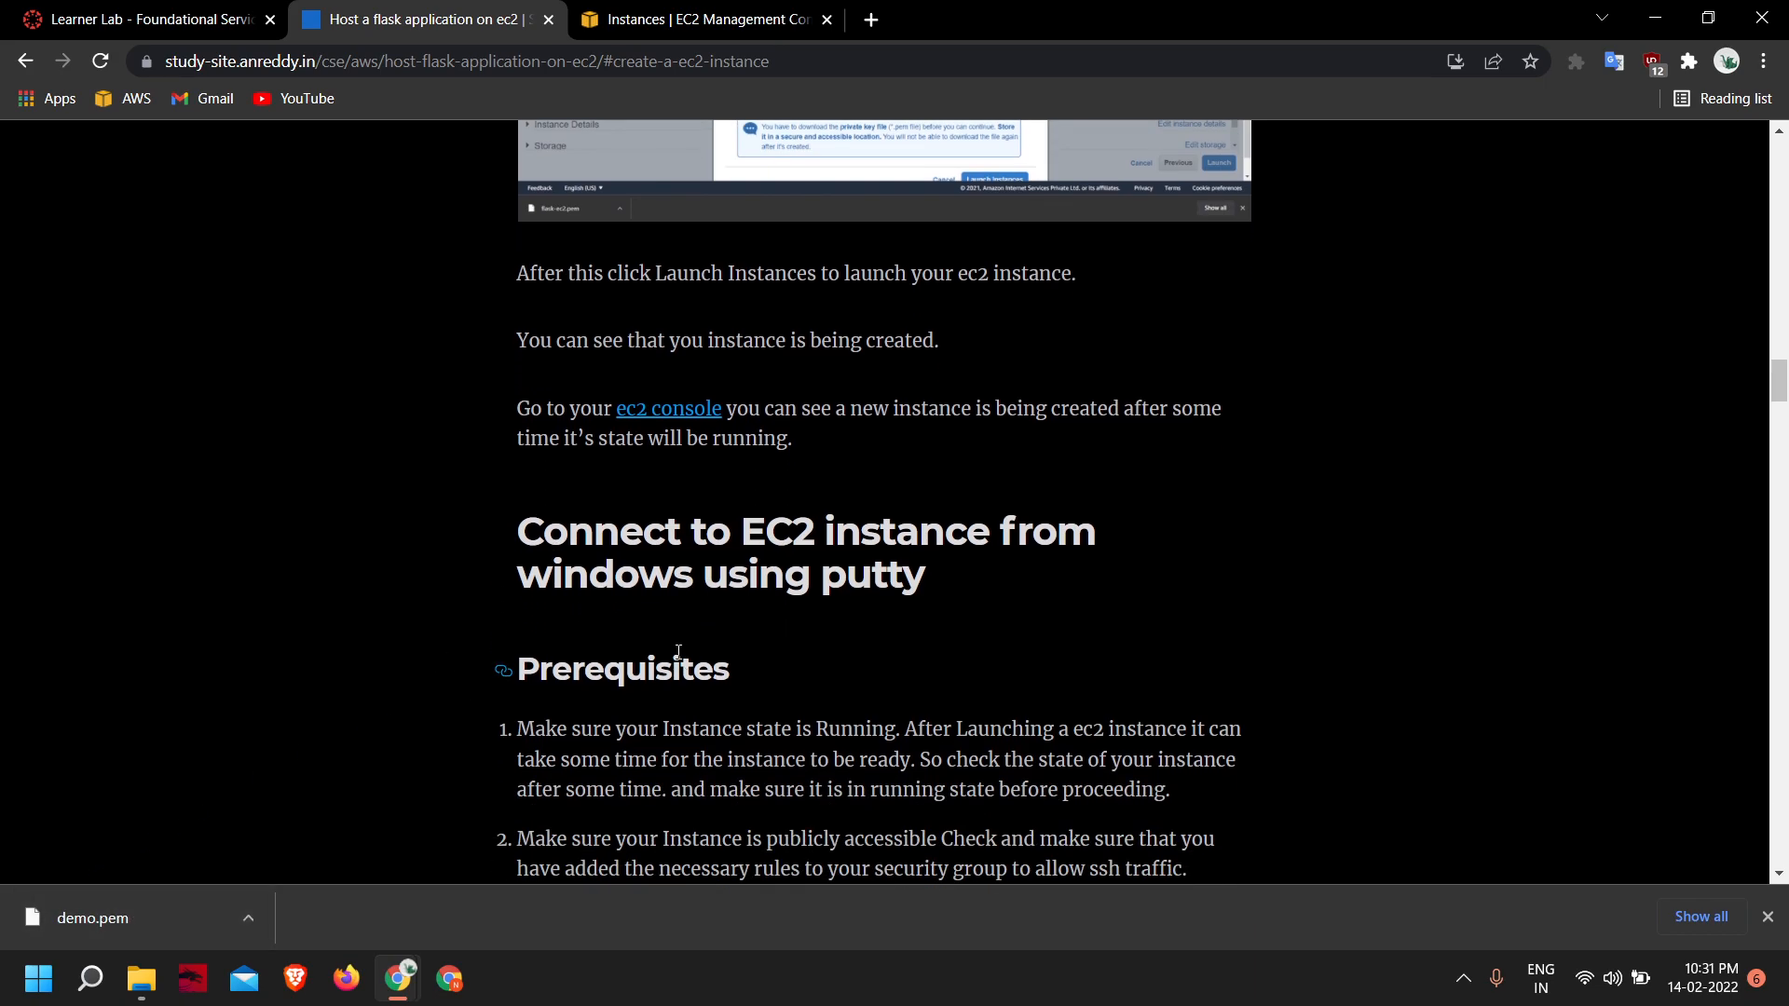
pyautogui.scroll(-1, 679, 651)
pyautogui.scroll(-7, 679, 646)
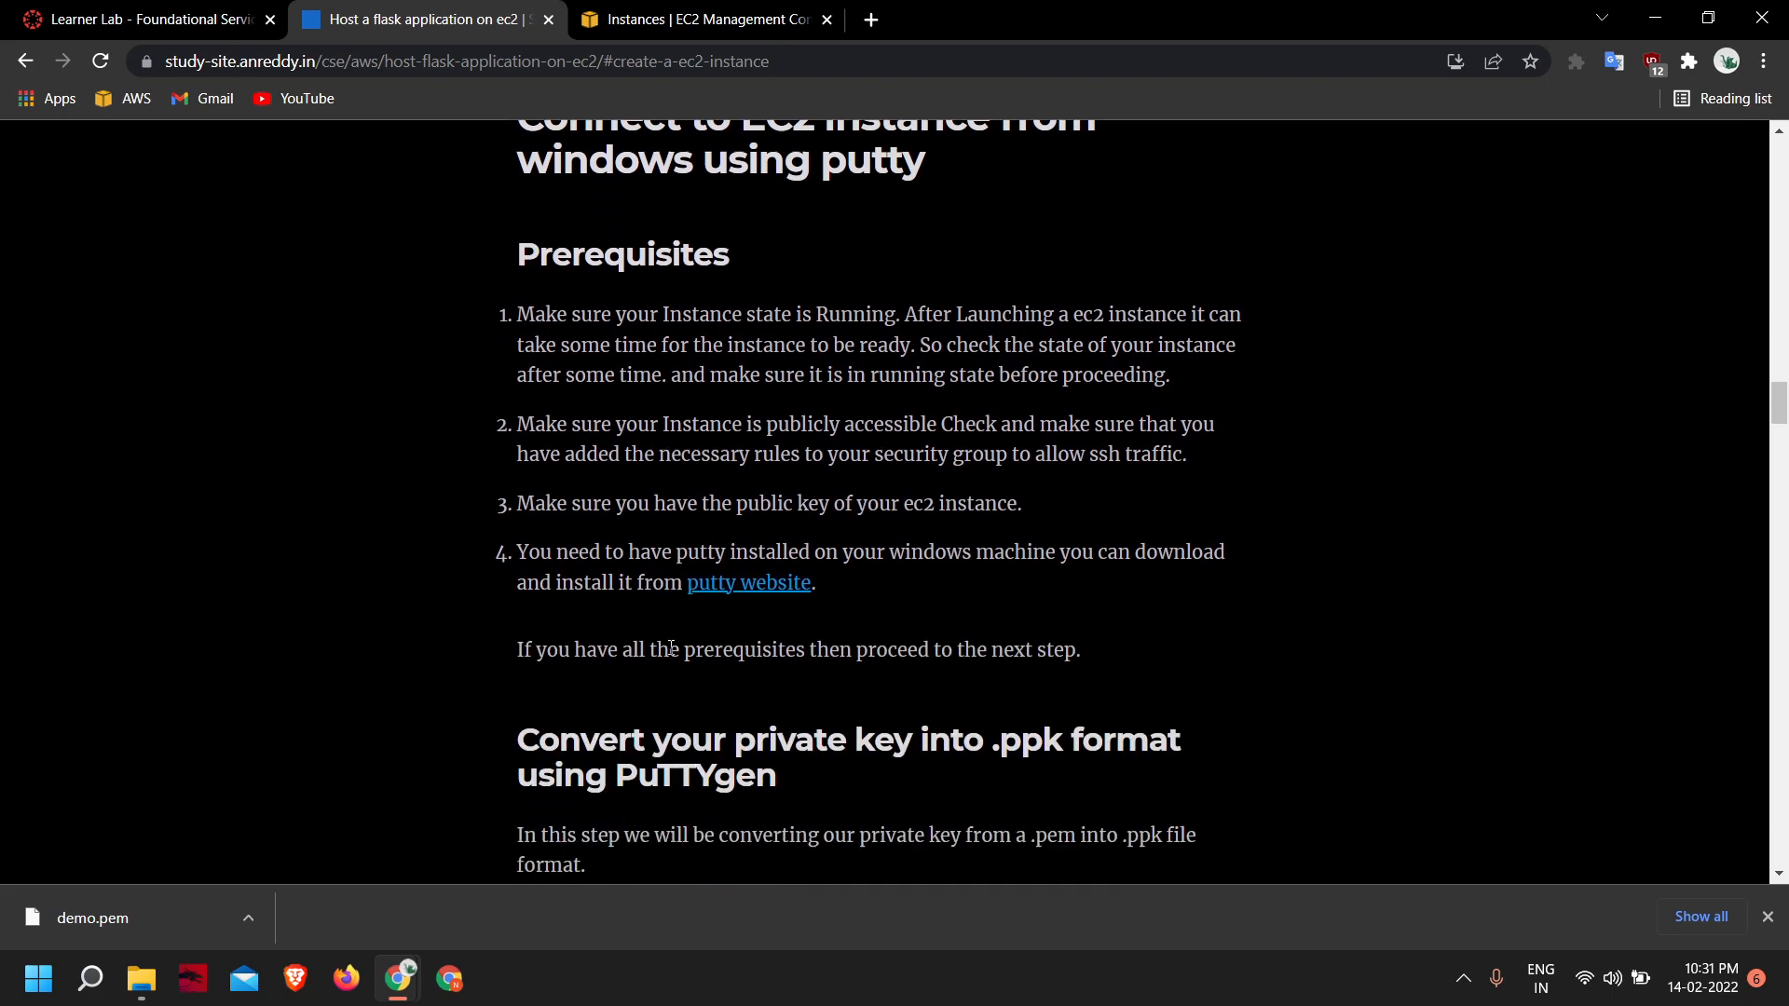
pyautogui.scroll(3, 232, 520)
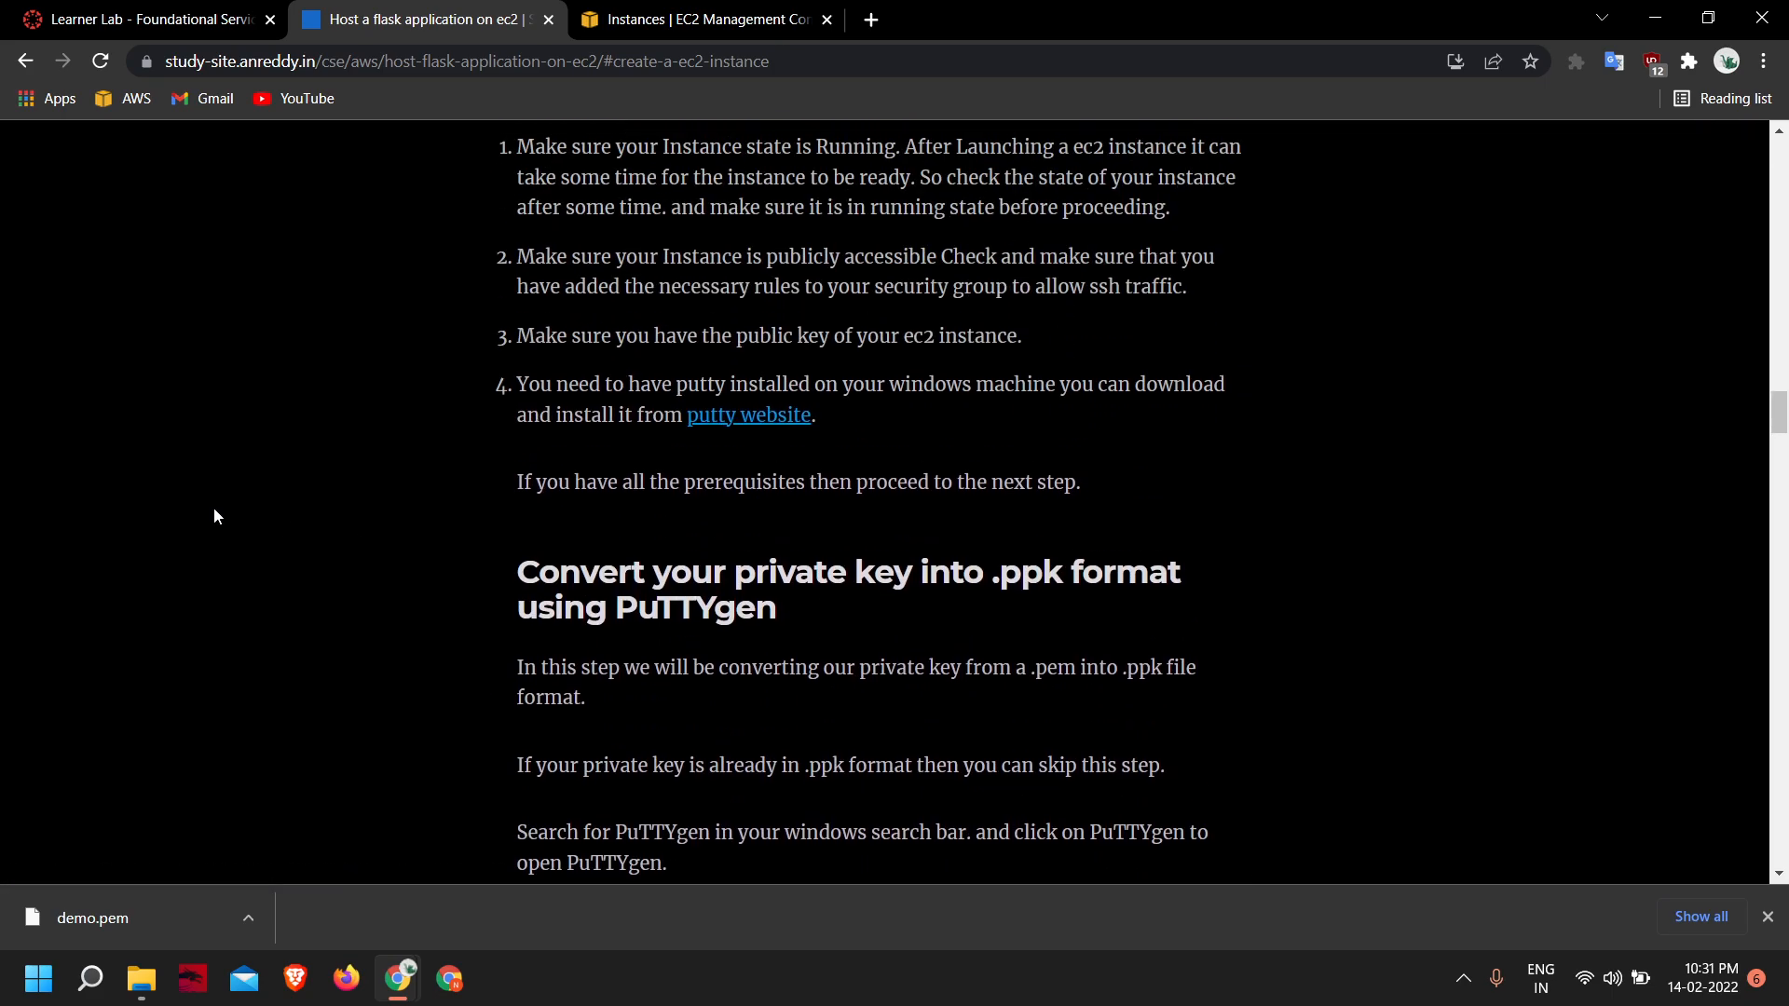
pyautogui.scroll(2, 588, 492)
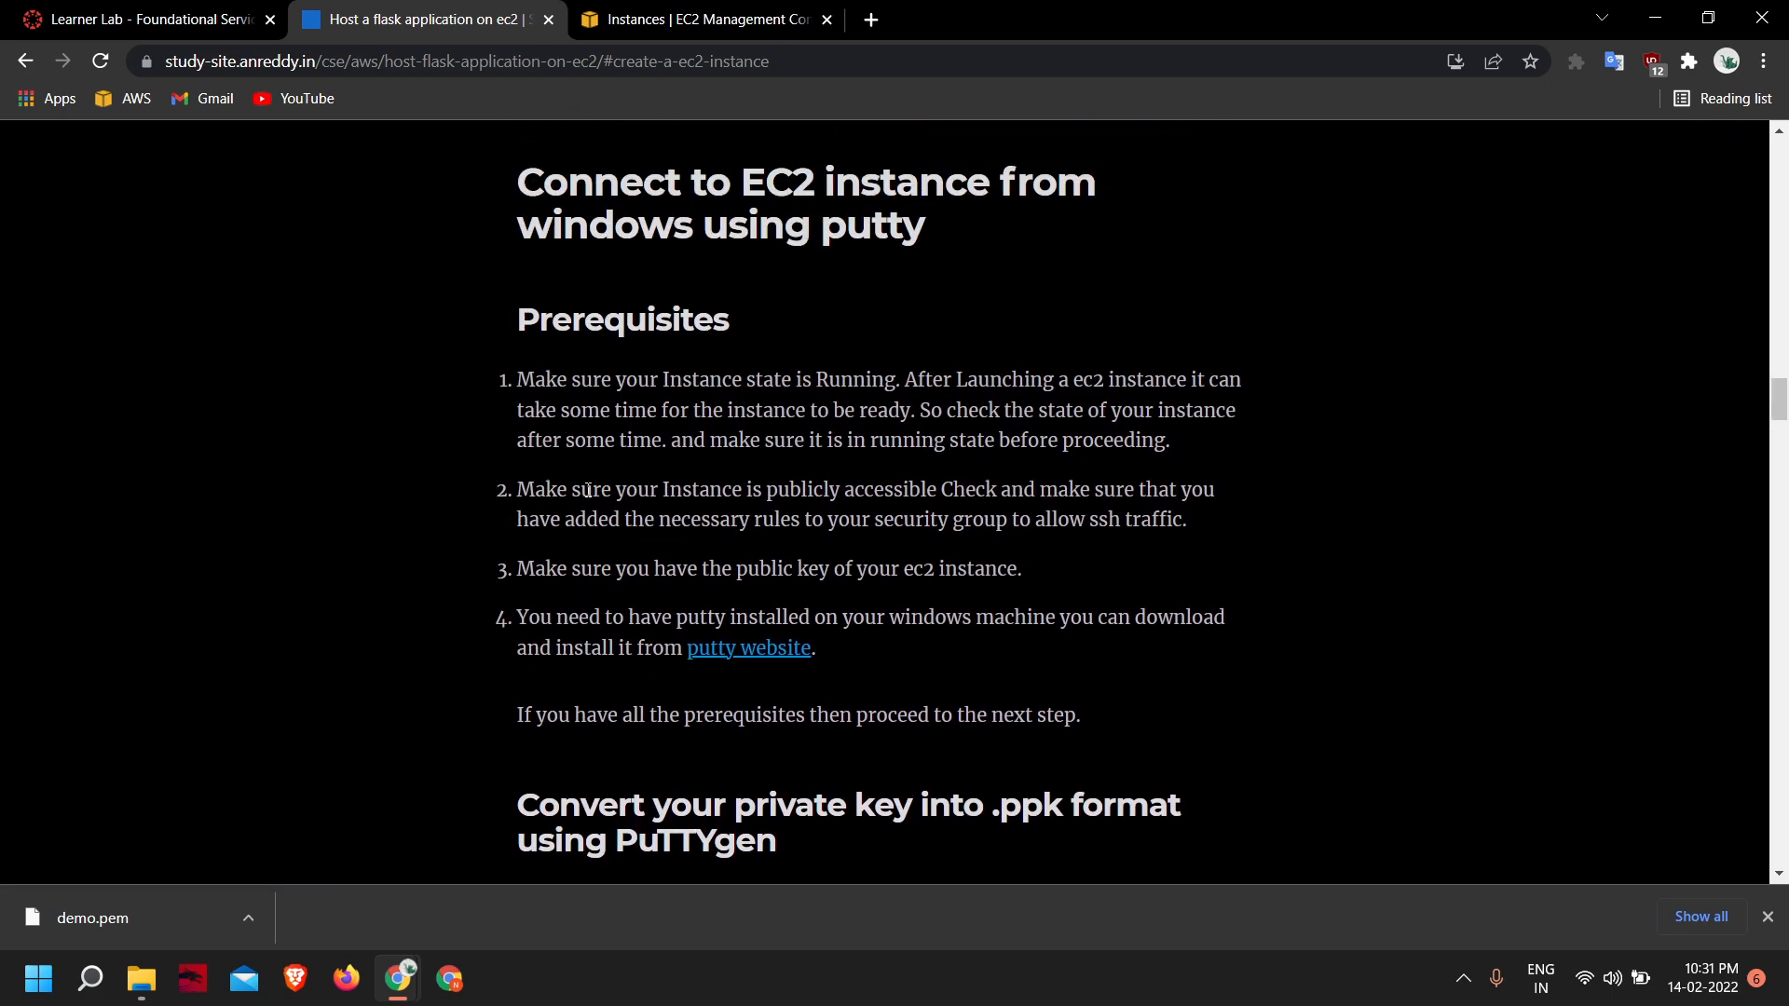
# - Open the guide's PuTTY website link in a new tab, examine the Windows installer downloads, and close the page
pyautogui.rightClick(738, 655)
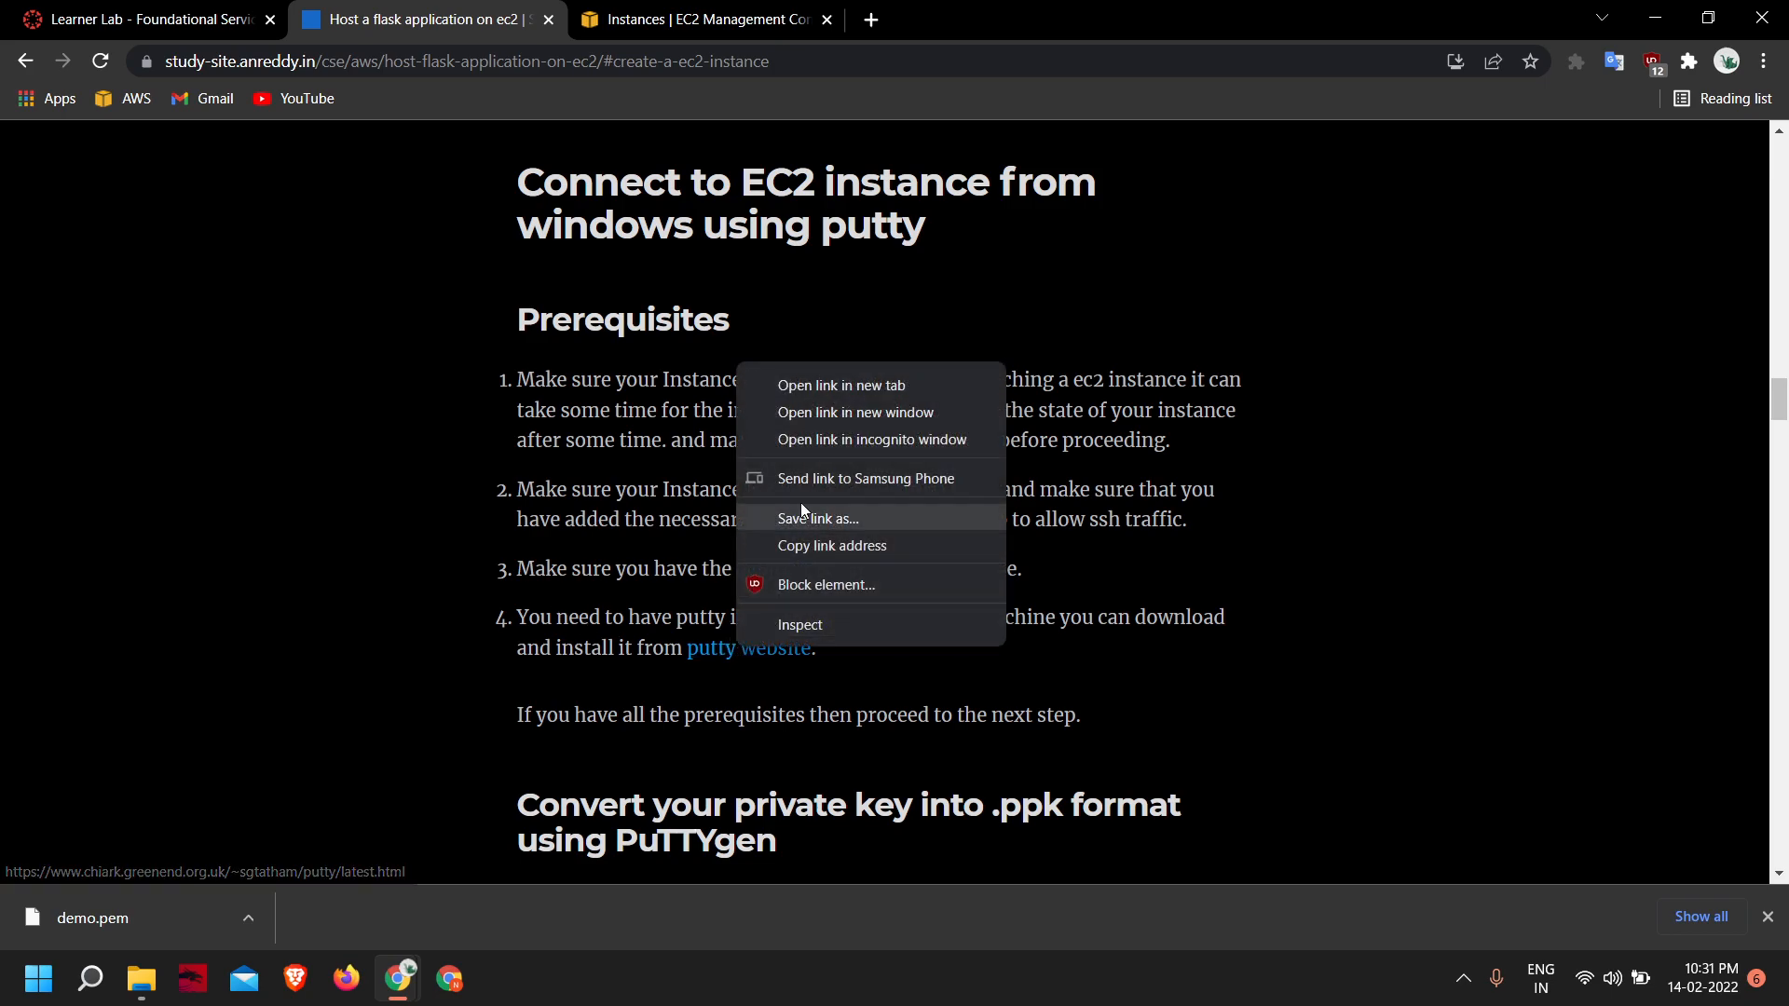
pyautogui.click(801, 395)
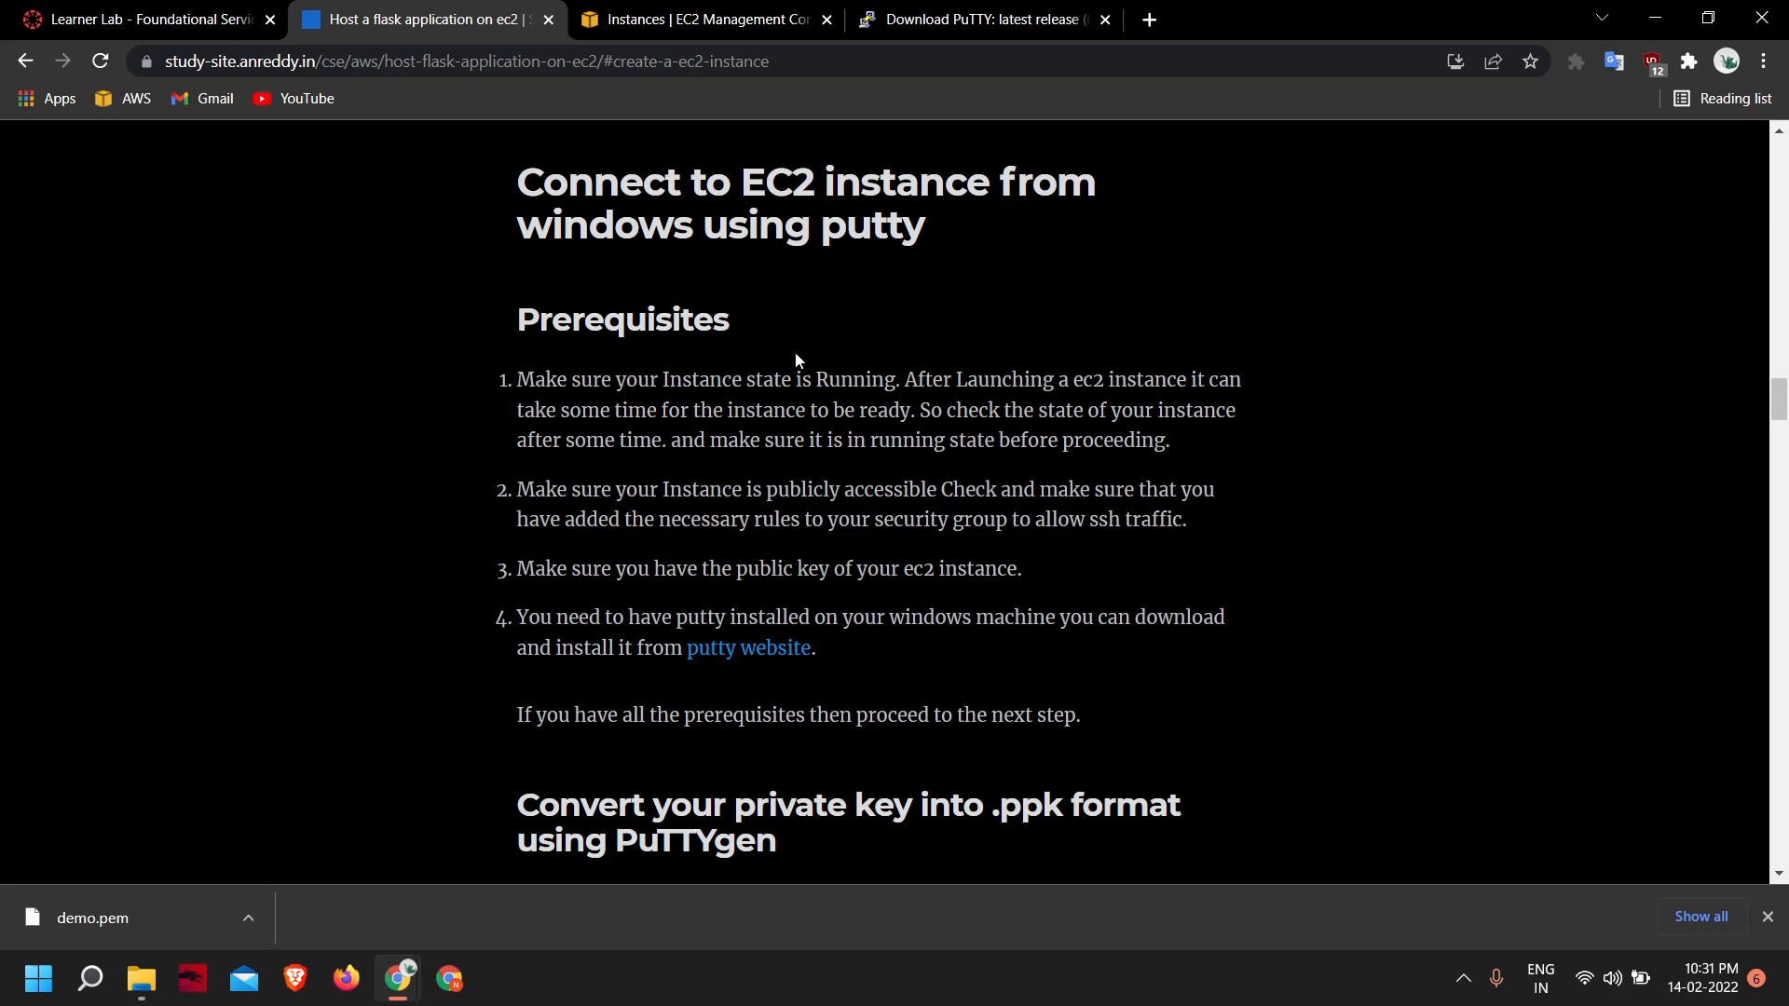
pyautogui.click(978, 17)
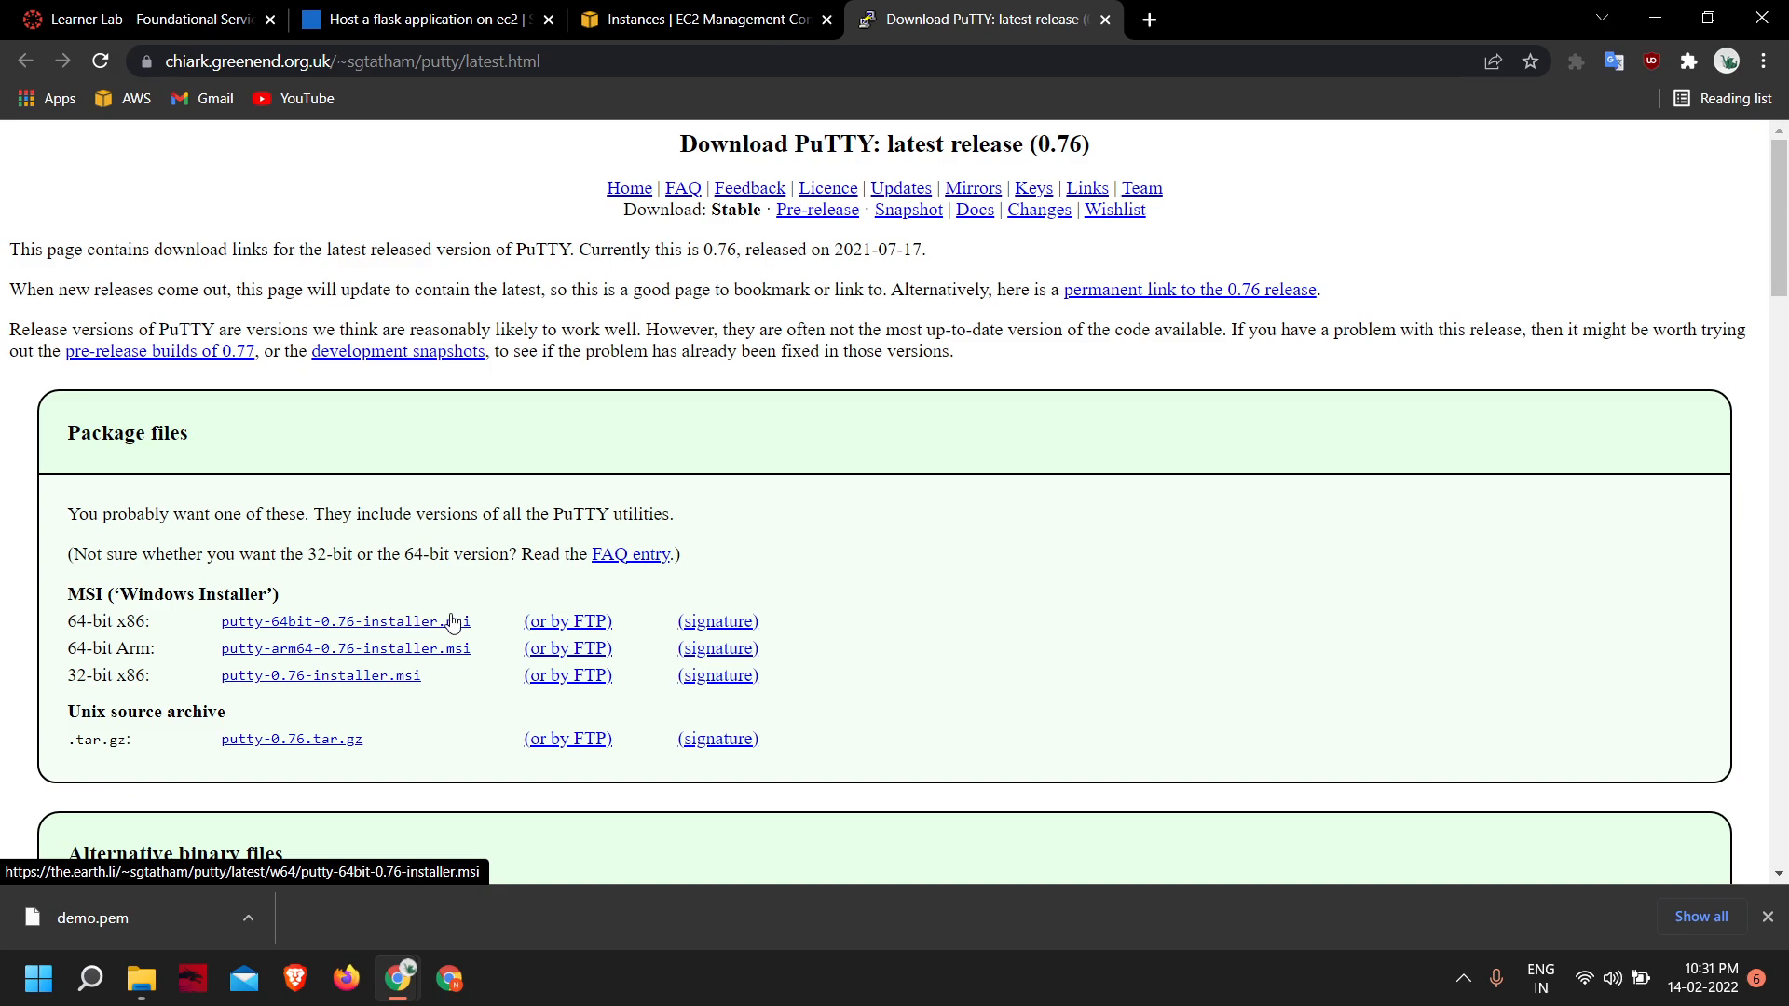
pyautogui.scroll(-3, 499, 619)
pyautogui.scroll(3, 503, 622)
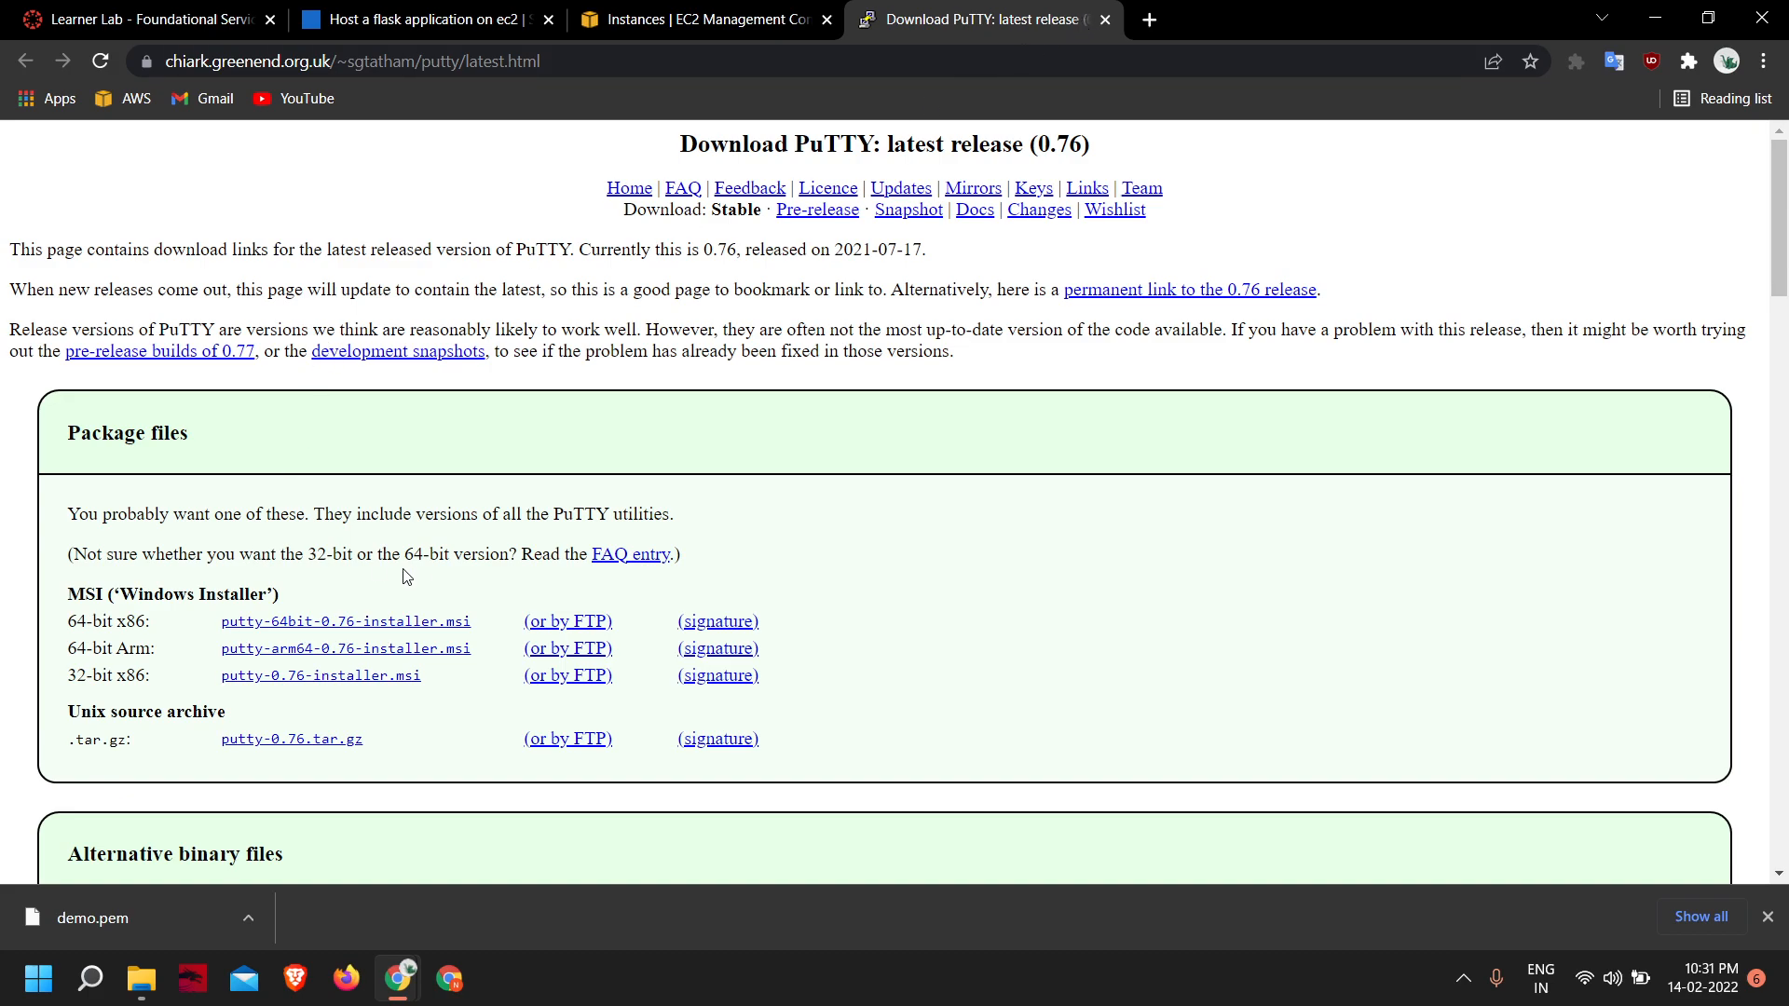
pyautogui.scroll(-3, 424, 567)
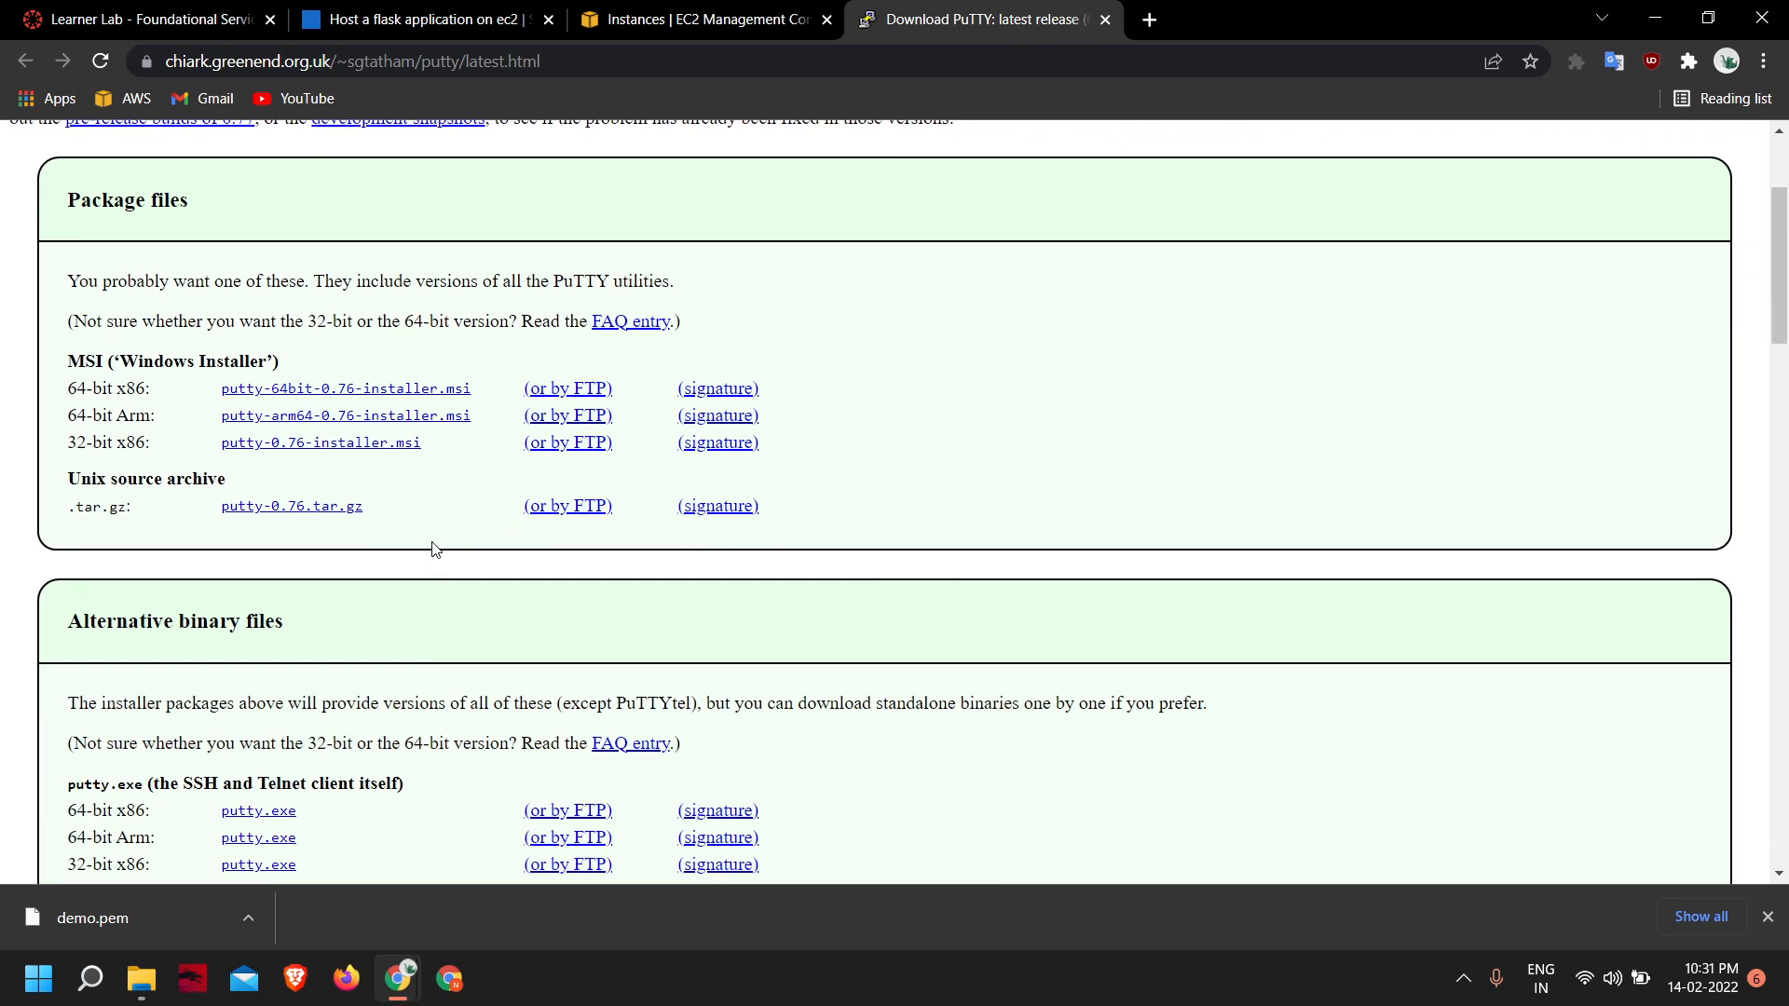
pyautogui.click(1105, 20)
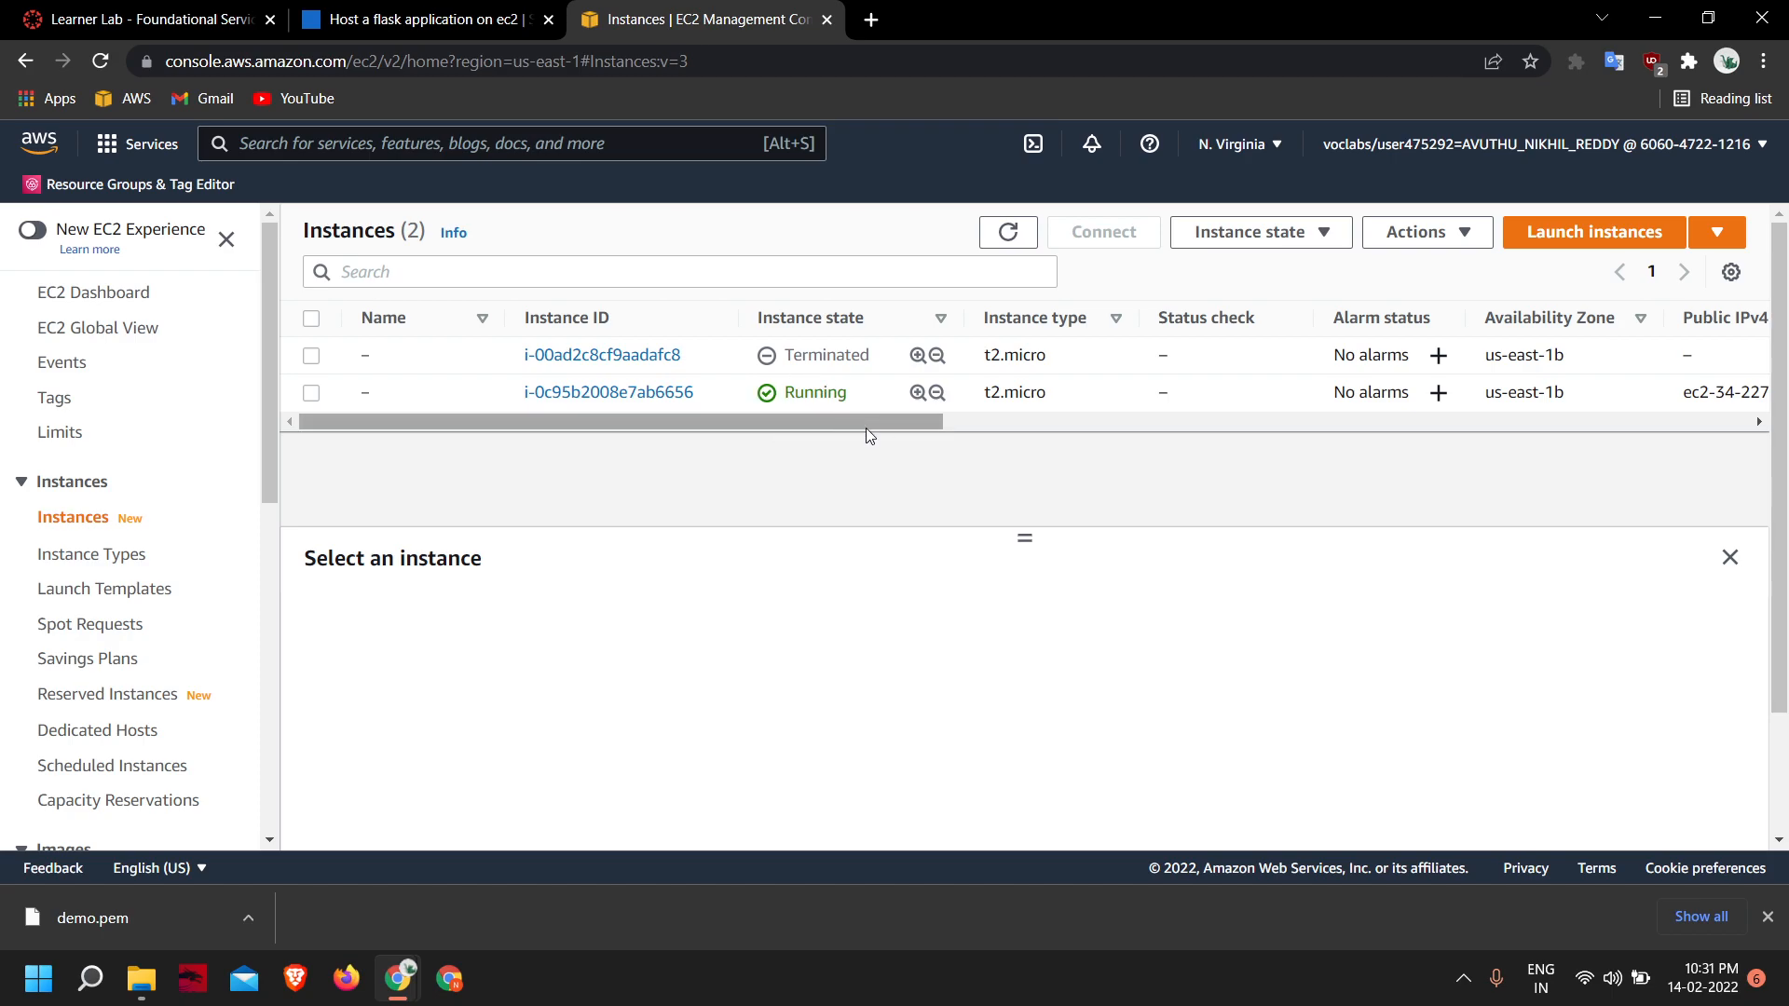
# - Search Windows for putt and open PuTTYgen
pyautogui.press('super')
pyautogui.write('pu')
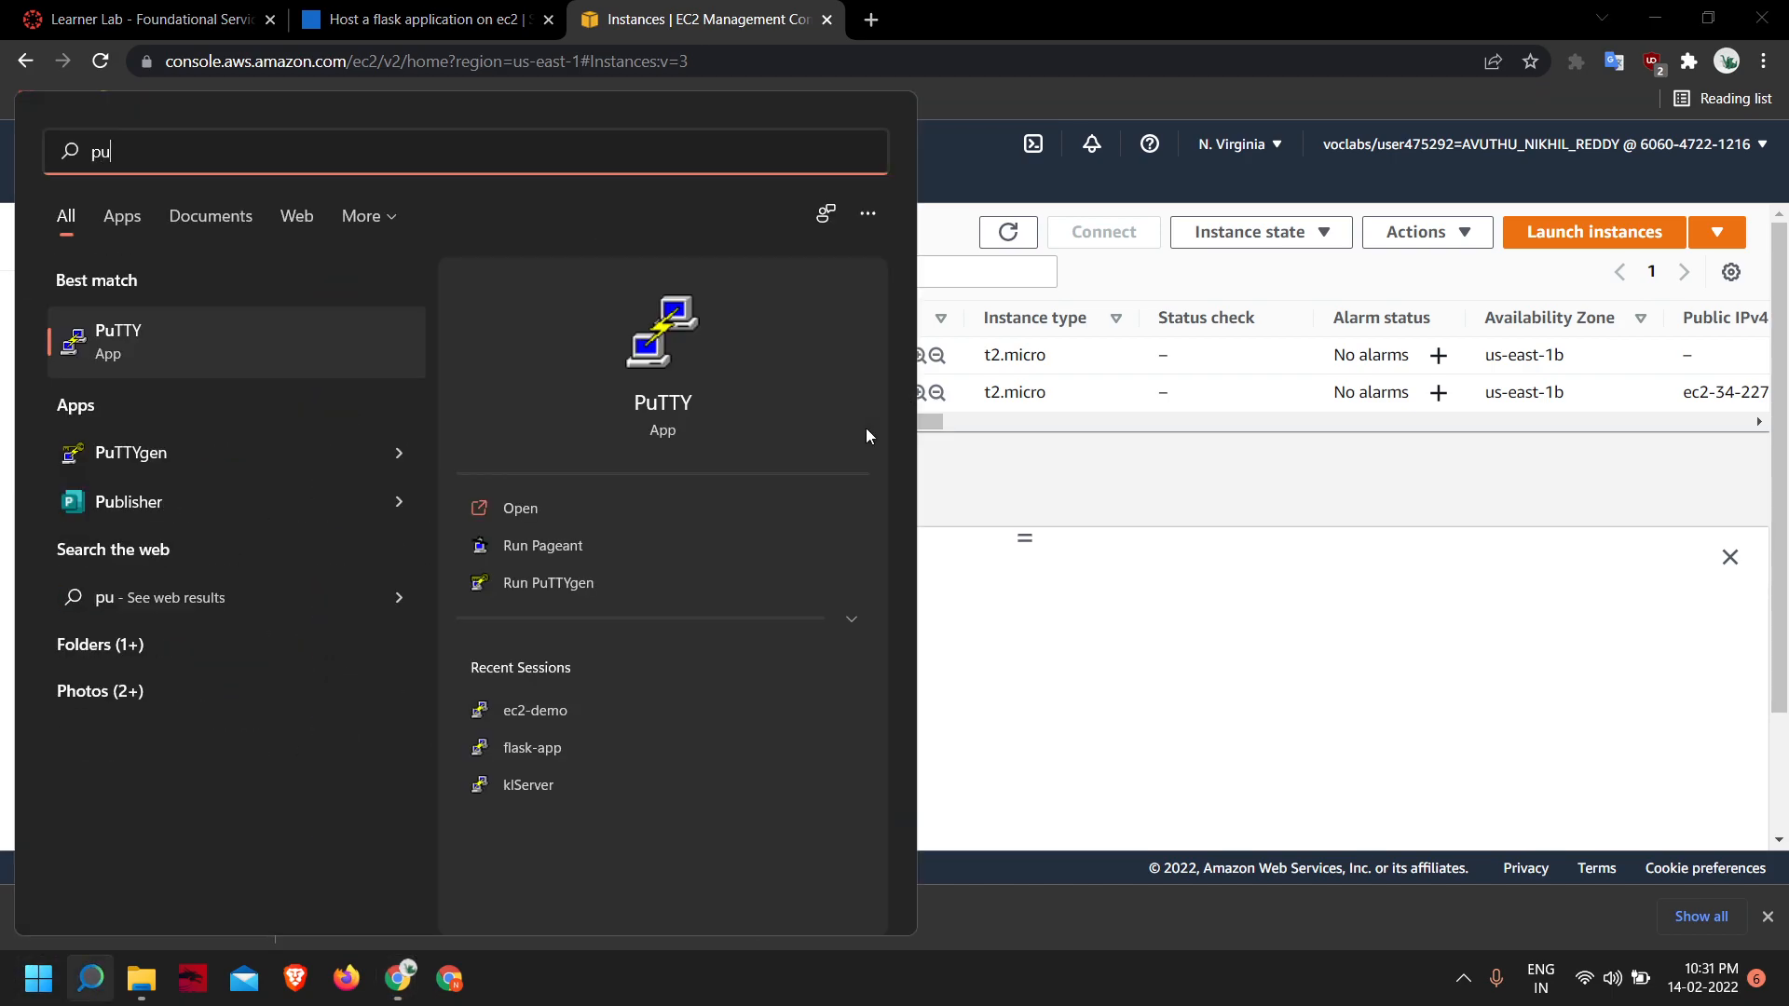
pyautogui.write('tt')
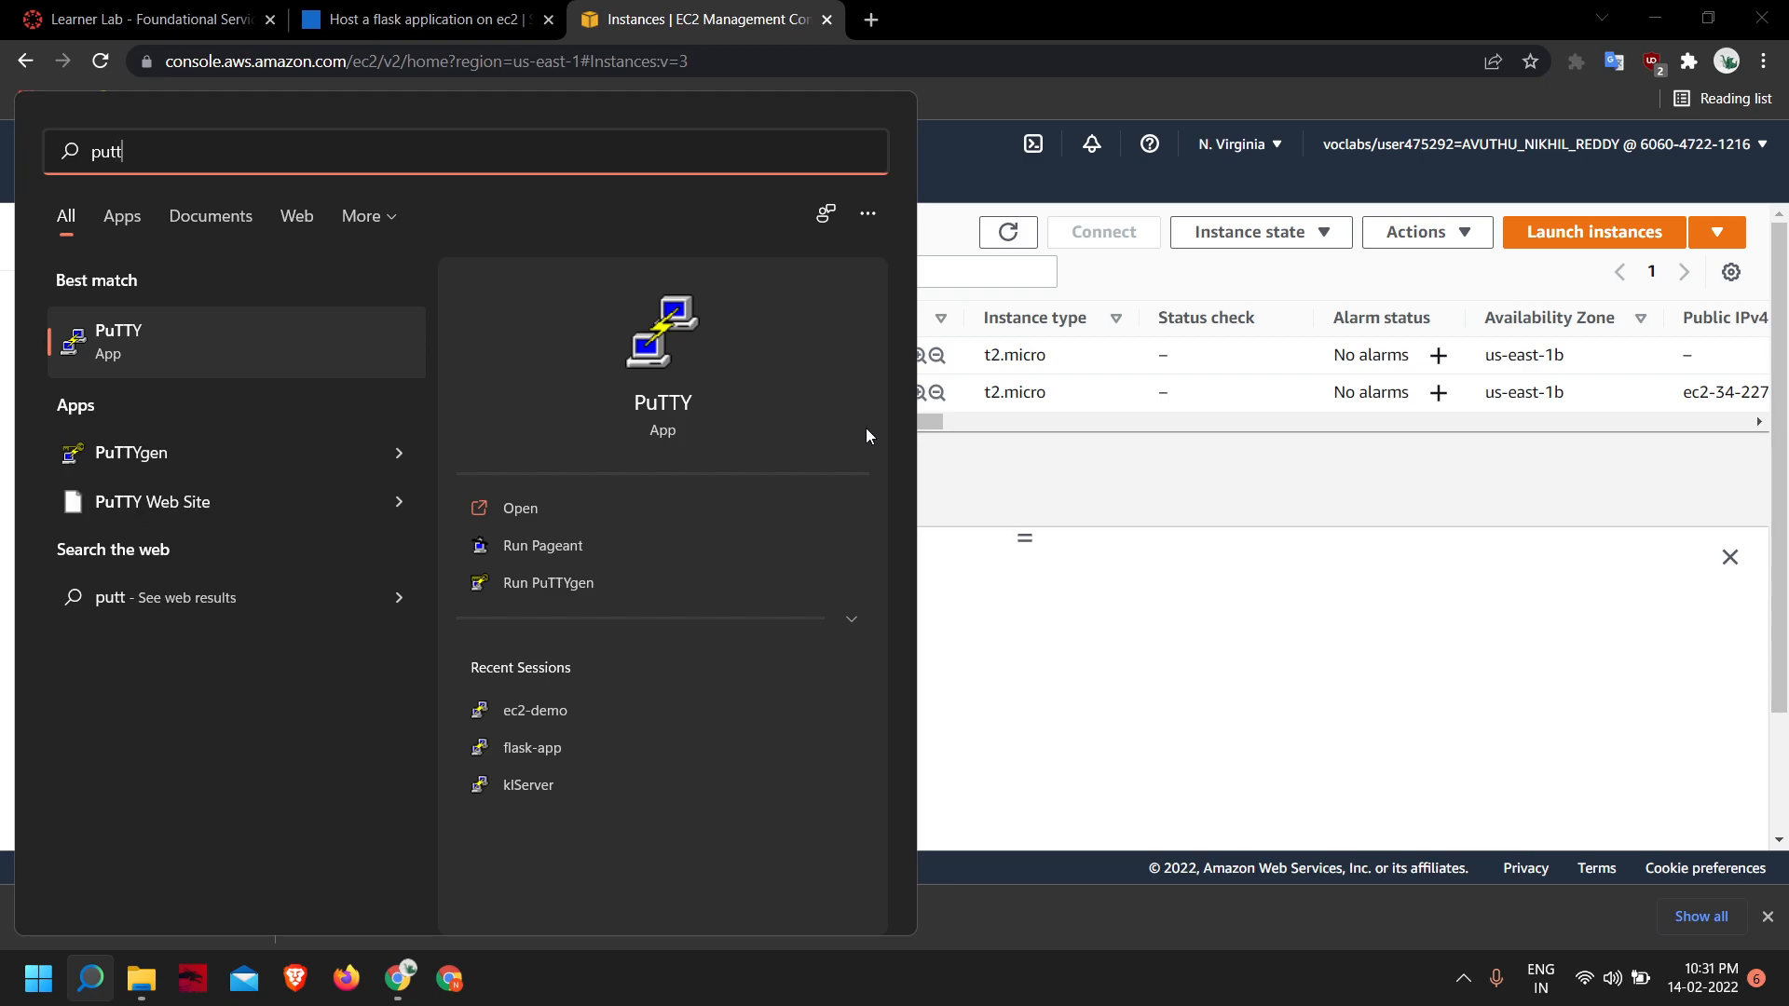
pyautogui.press('Down')
pyautogui.press('Return')
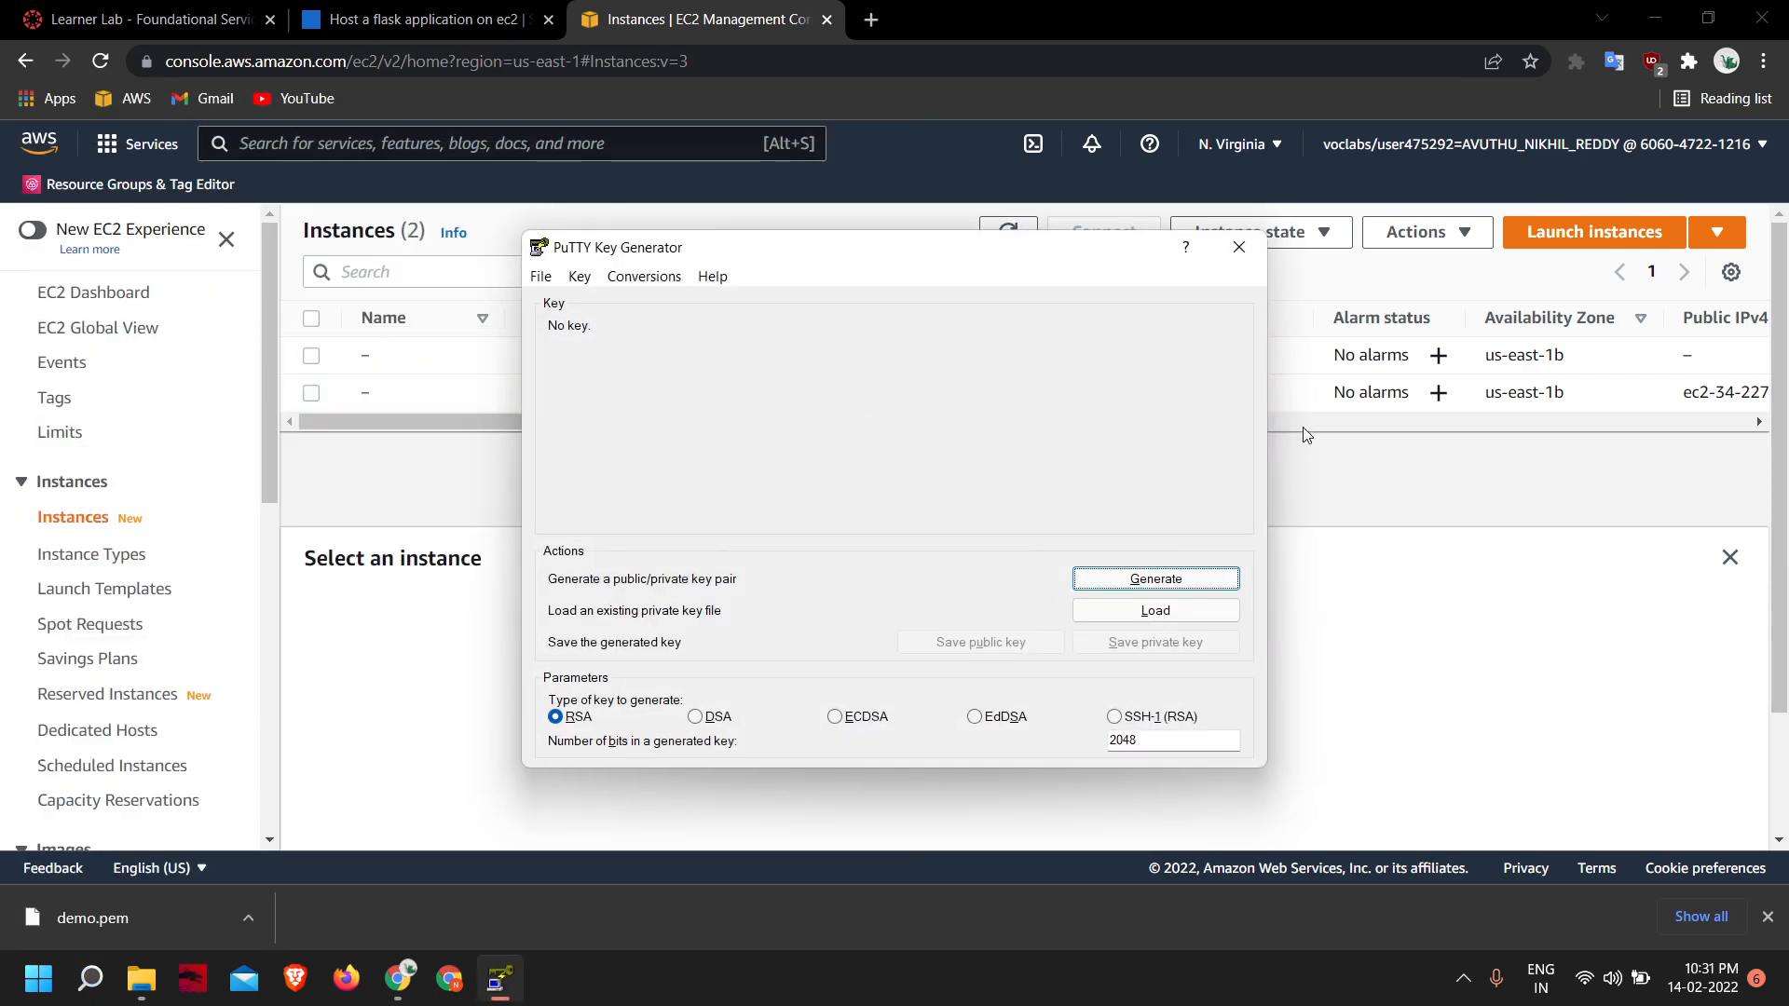
# - Load the private key file demo.pem from Downloads into PuTTYgen, showing all file types, and dismiss the import notice
pyautogui.click(1155, 610)
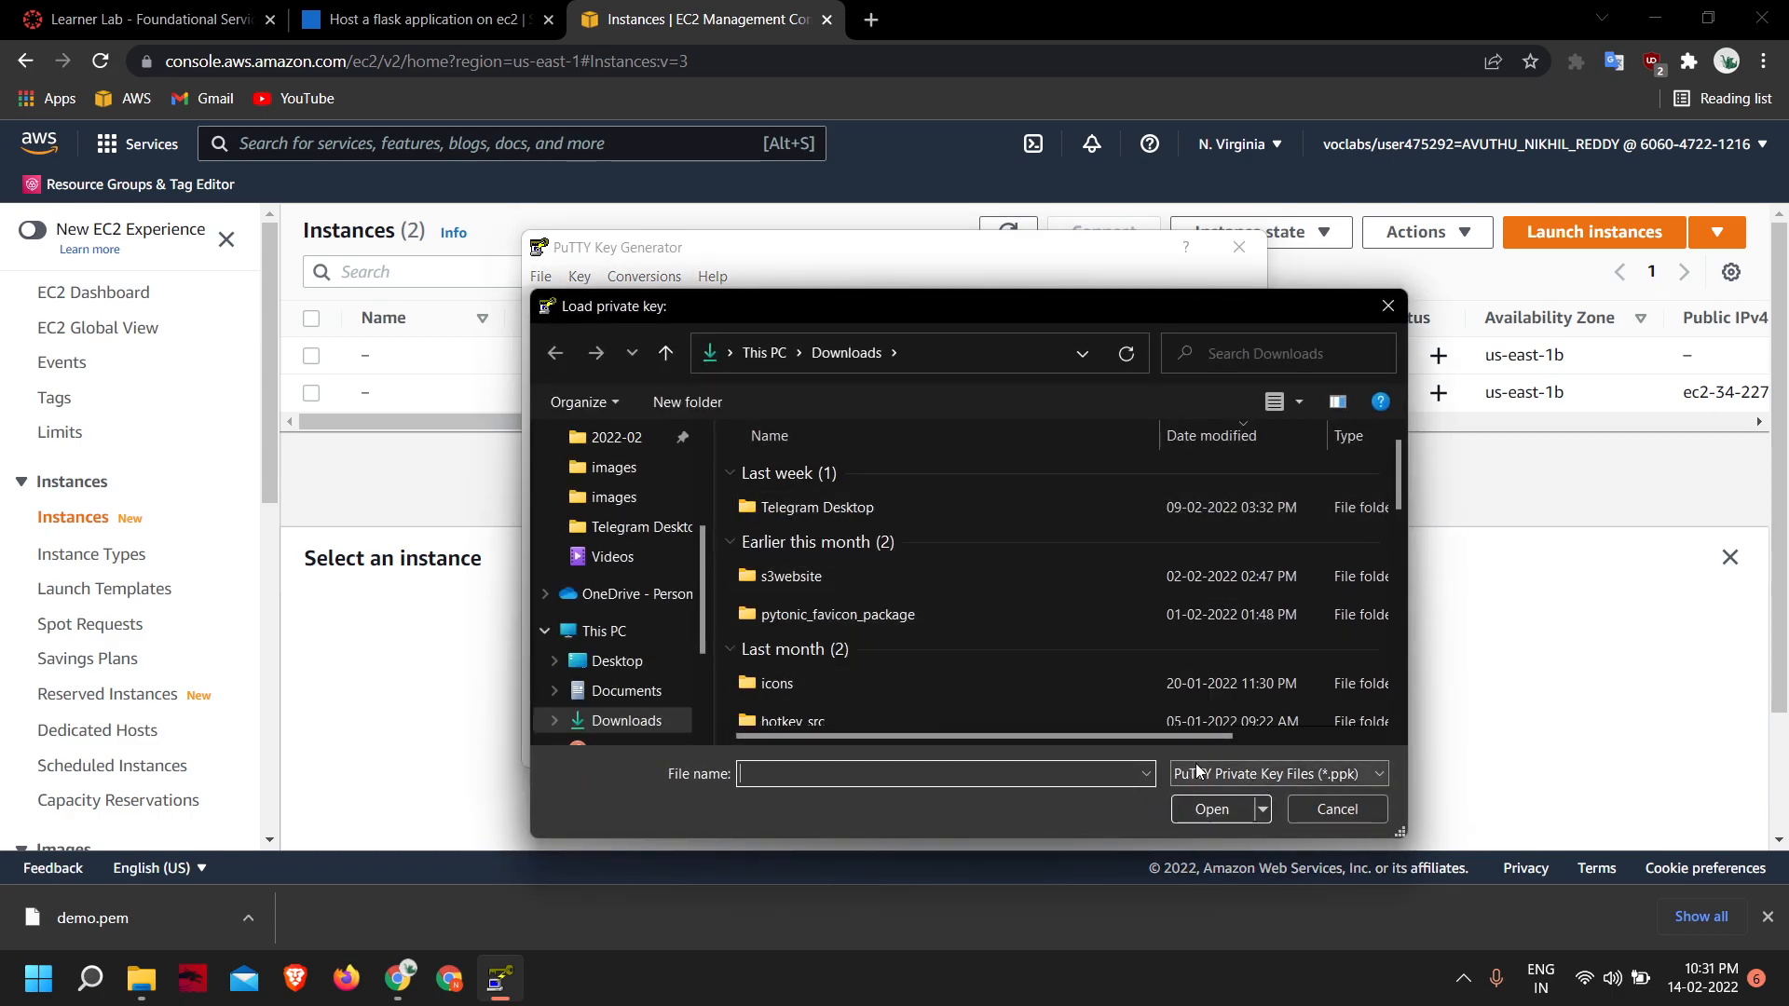
pyautogui.click(1231, 775)
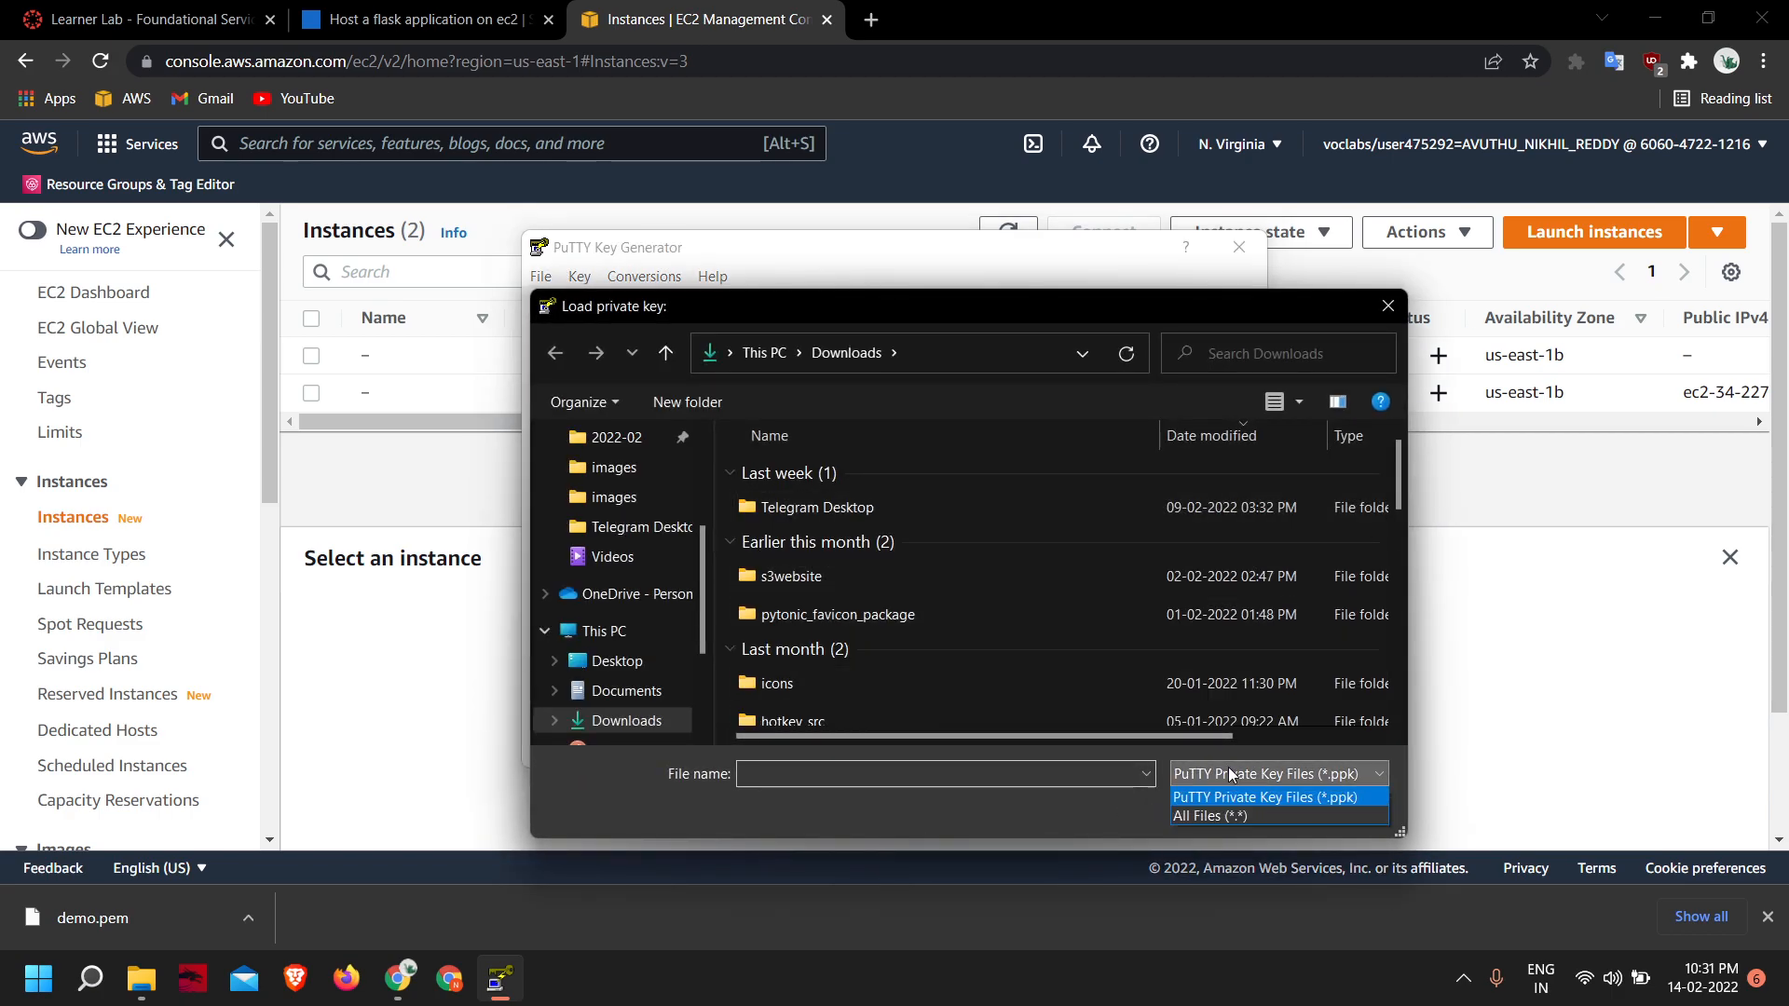
pyautogui.click(1241, 813)
pyautogui.click(813, 508)
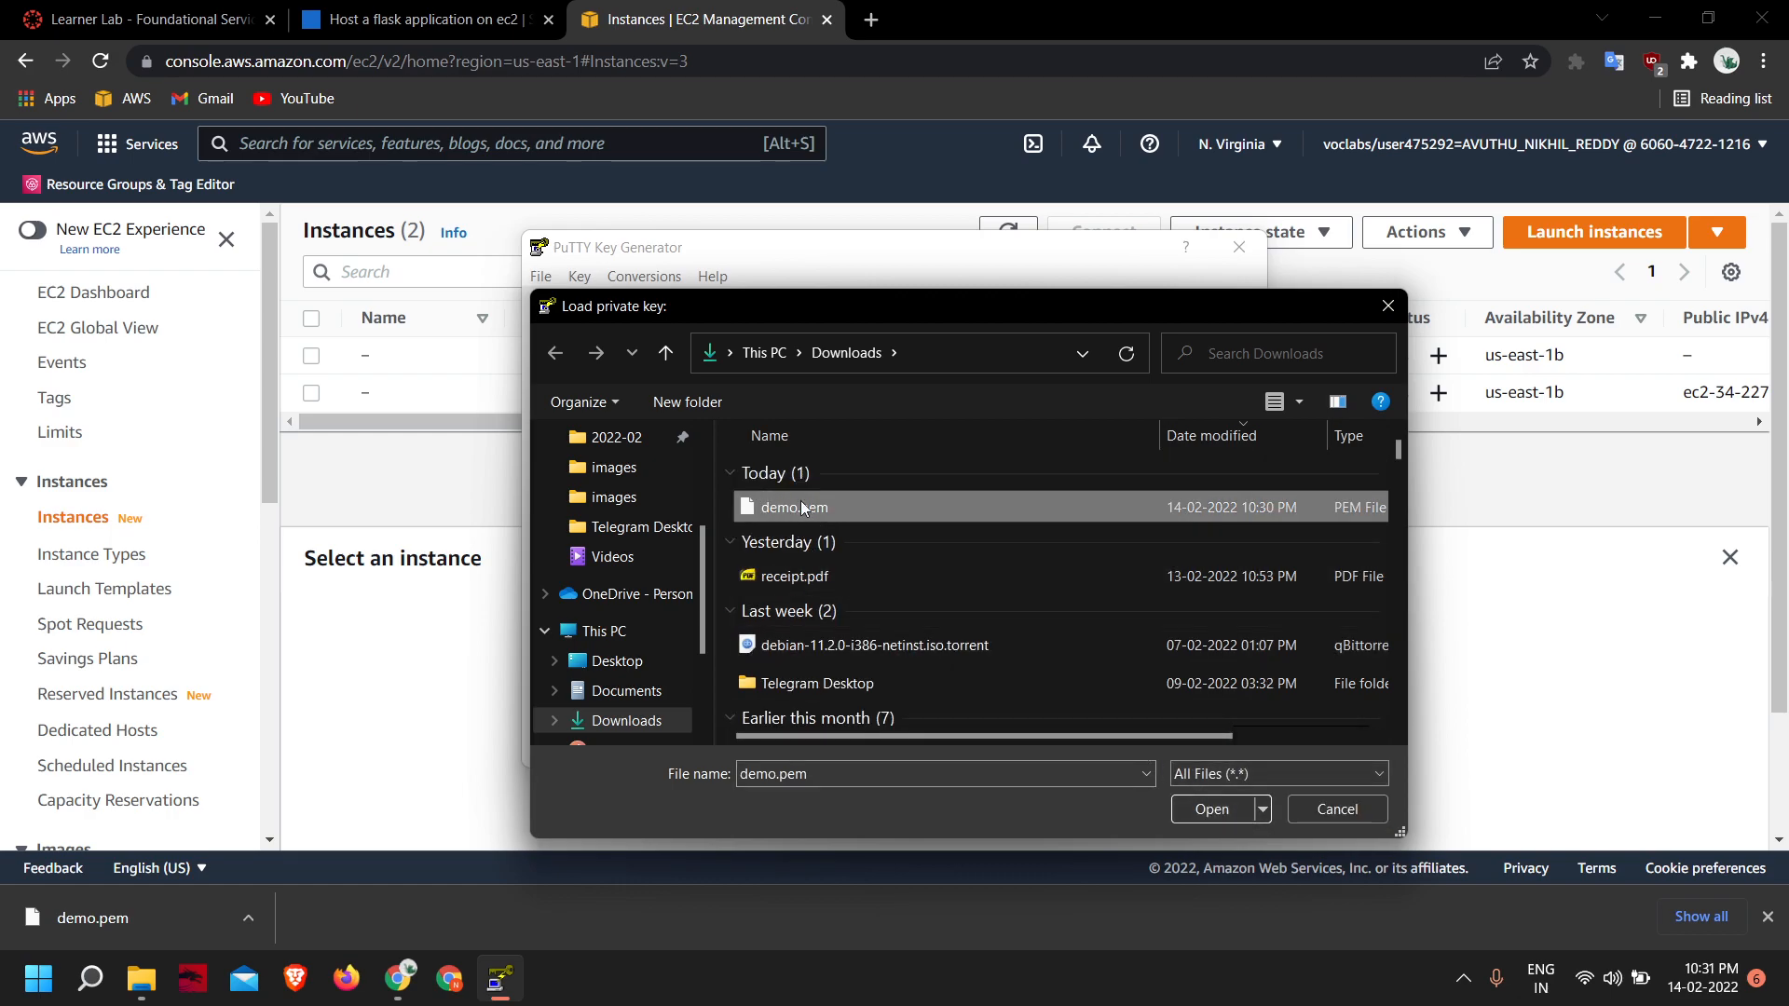
pyautogui.click(1209, 810)
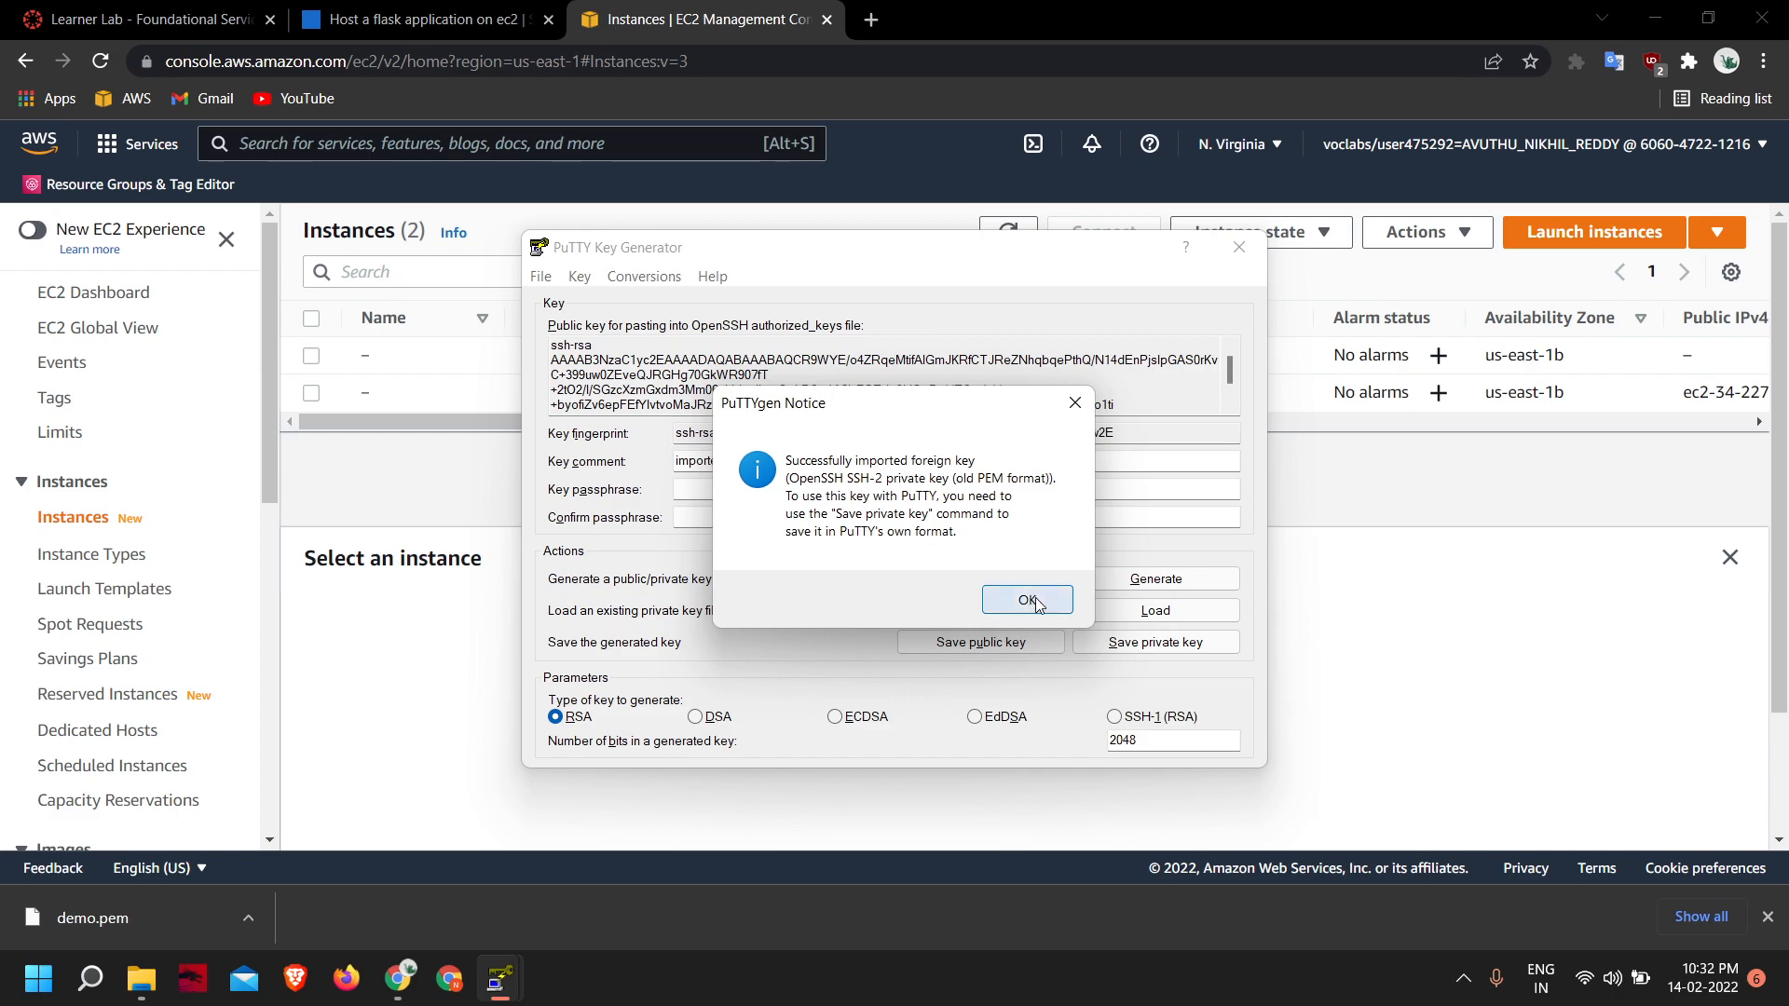
pyautogui.click(1030, 600)
# - Save the private key without a passphrase as demo in PuTTY .ppk format in Downloads, and close PuTTYgen
pyautogui.click(1226, 645)
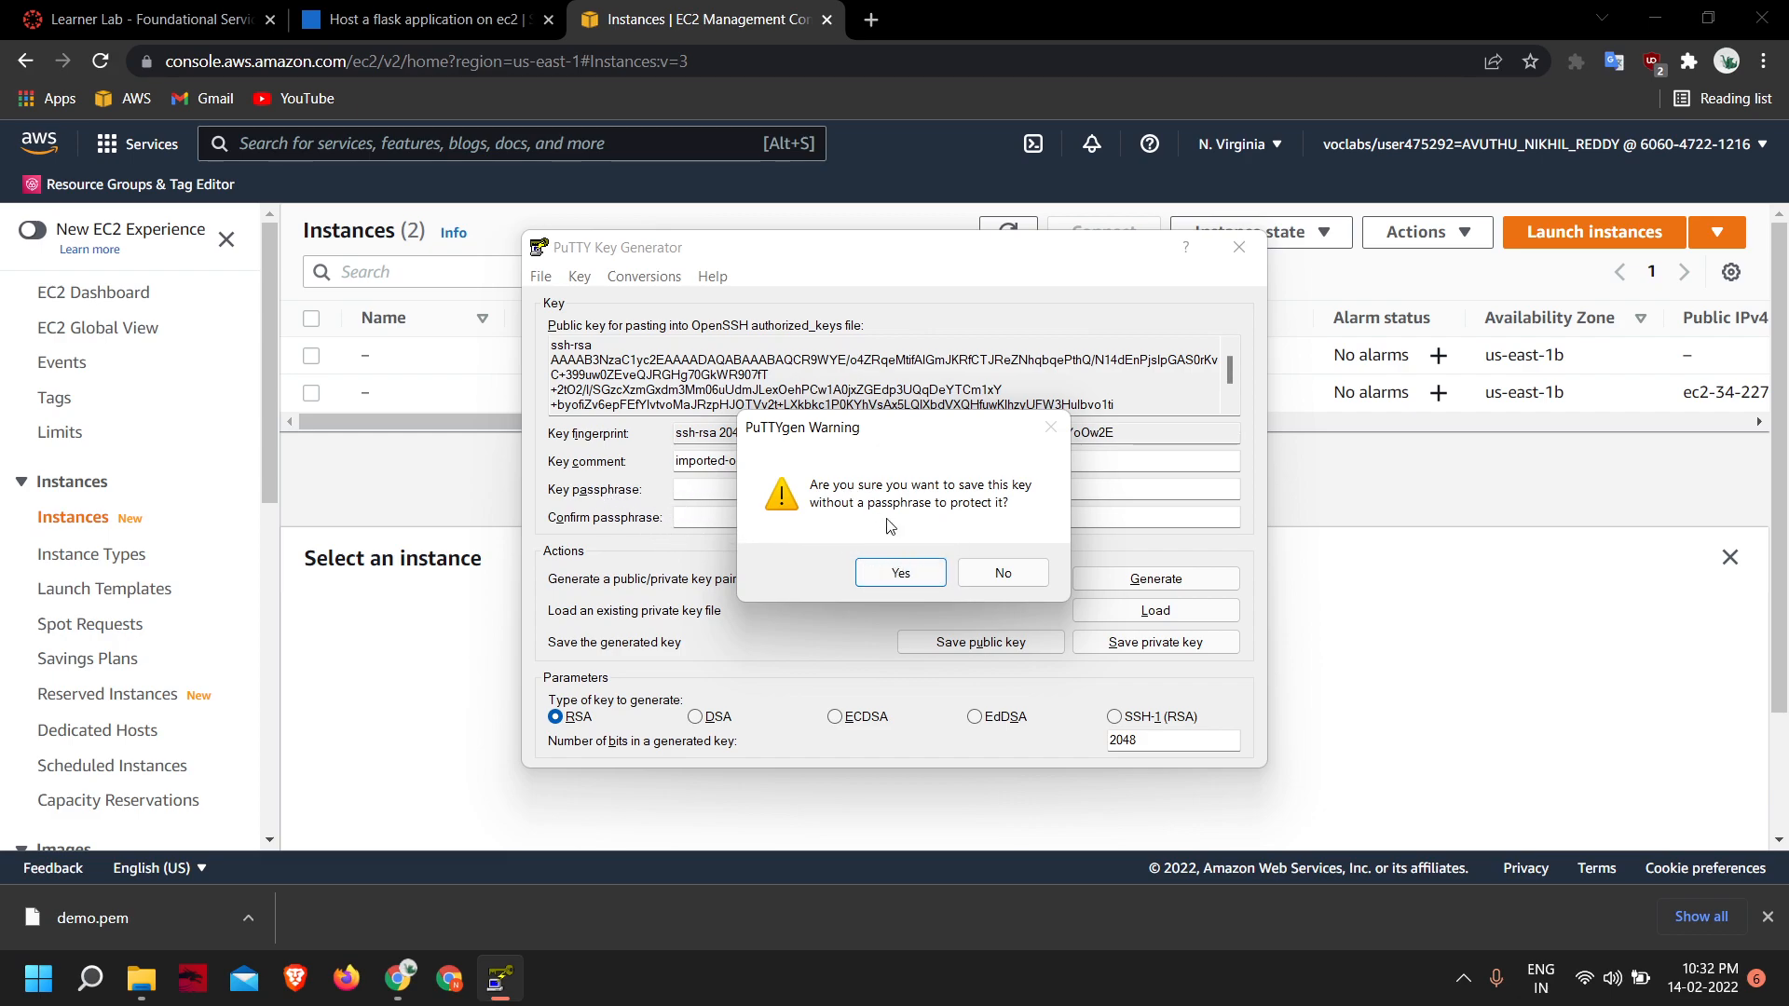
pyautogui.click(927, 572)
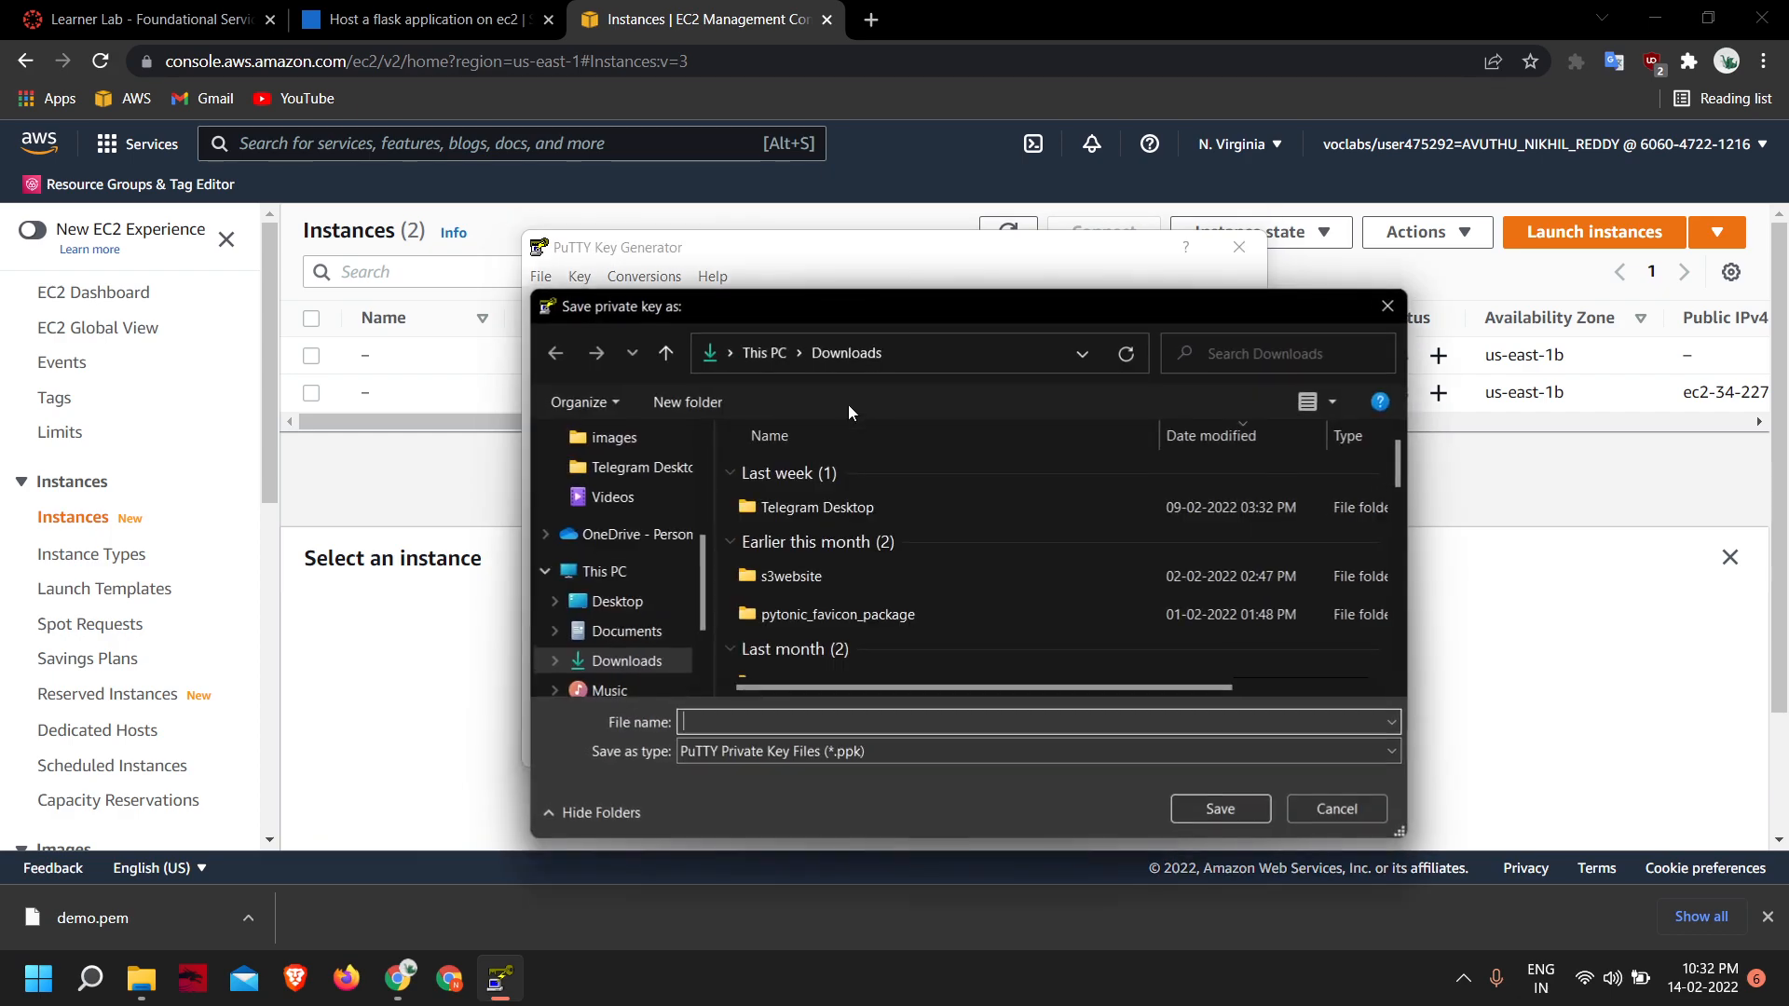
pyautogui.write('demo')
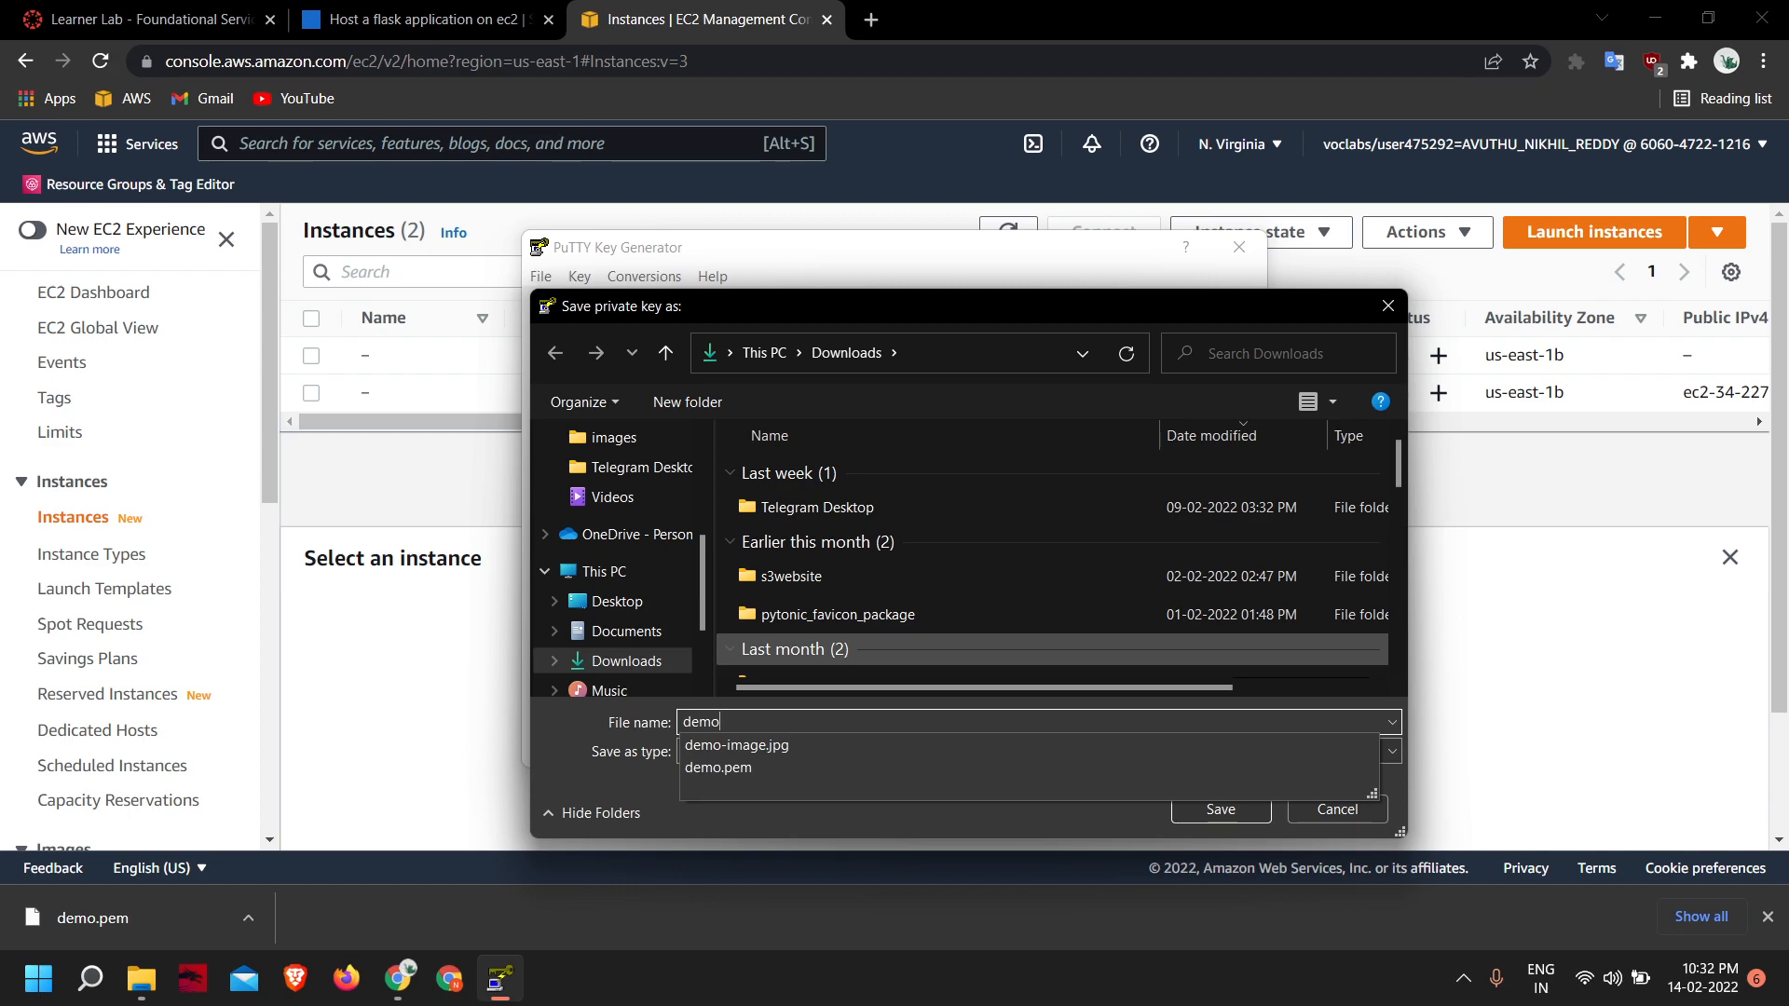
pyautogui.click(858, 831)
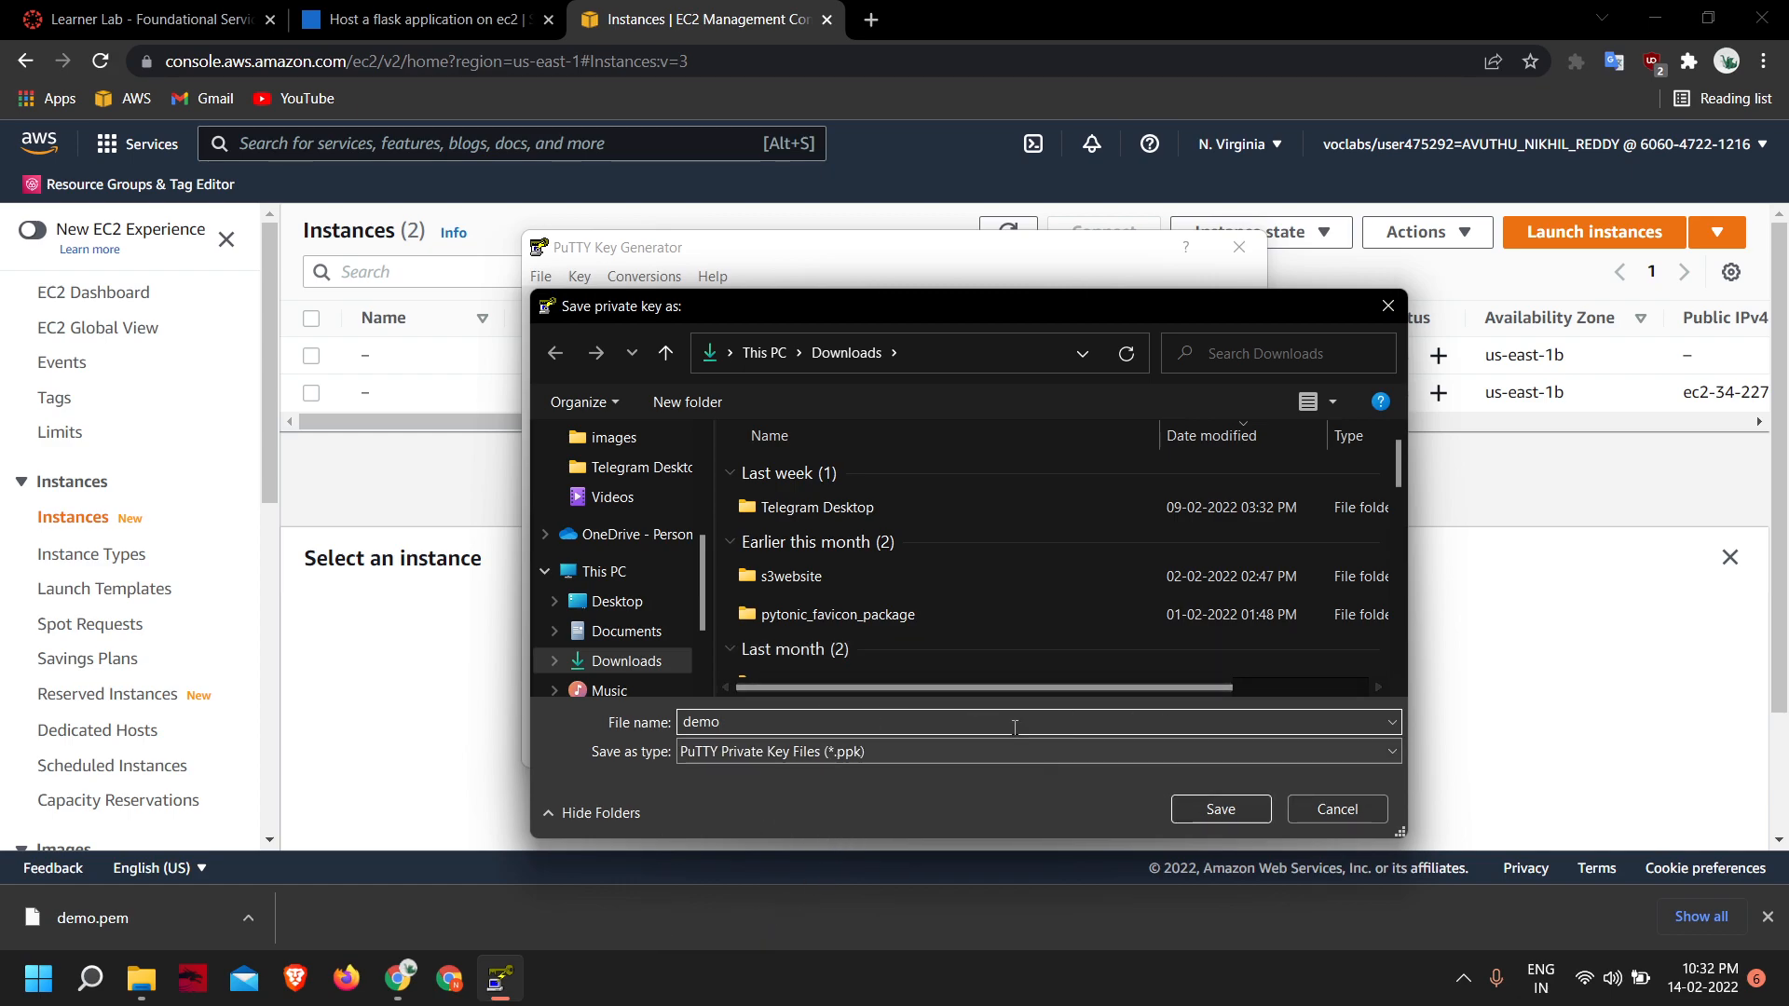
pyautogui.click(1221, 809)
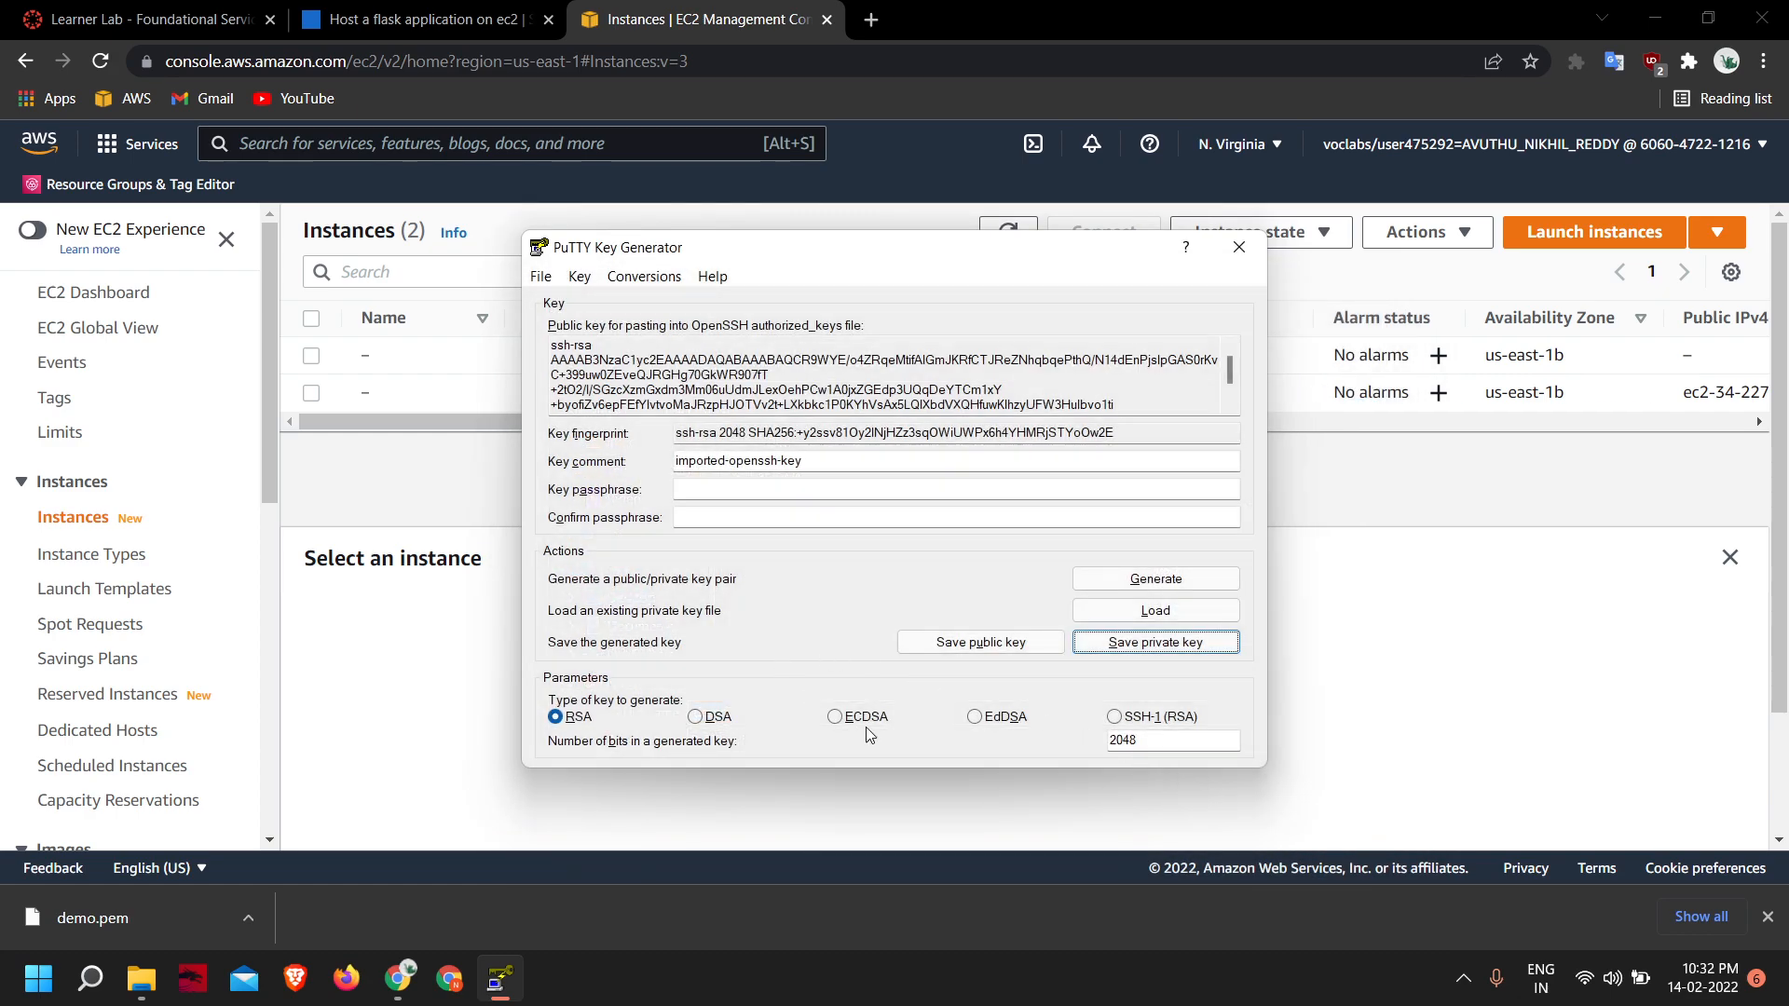
pyautogui.click(1239, 244)
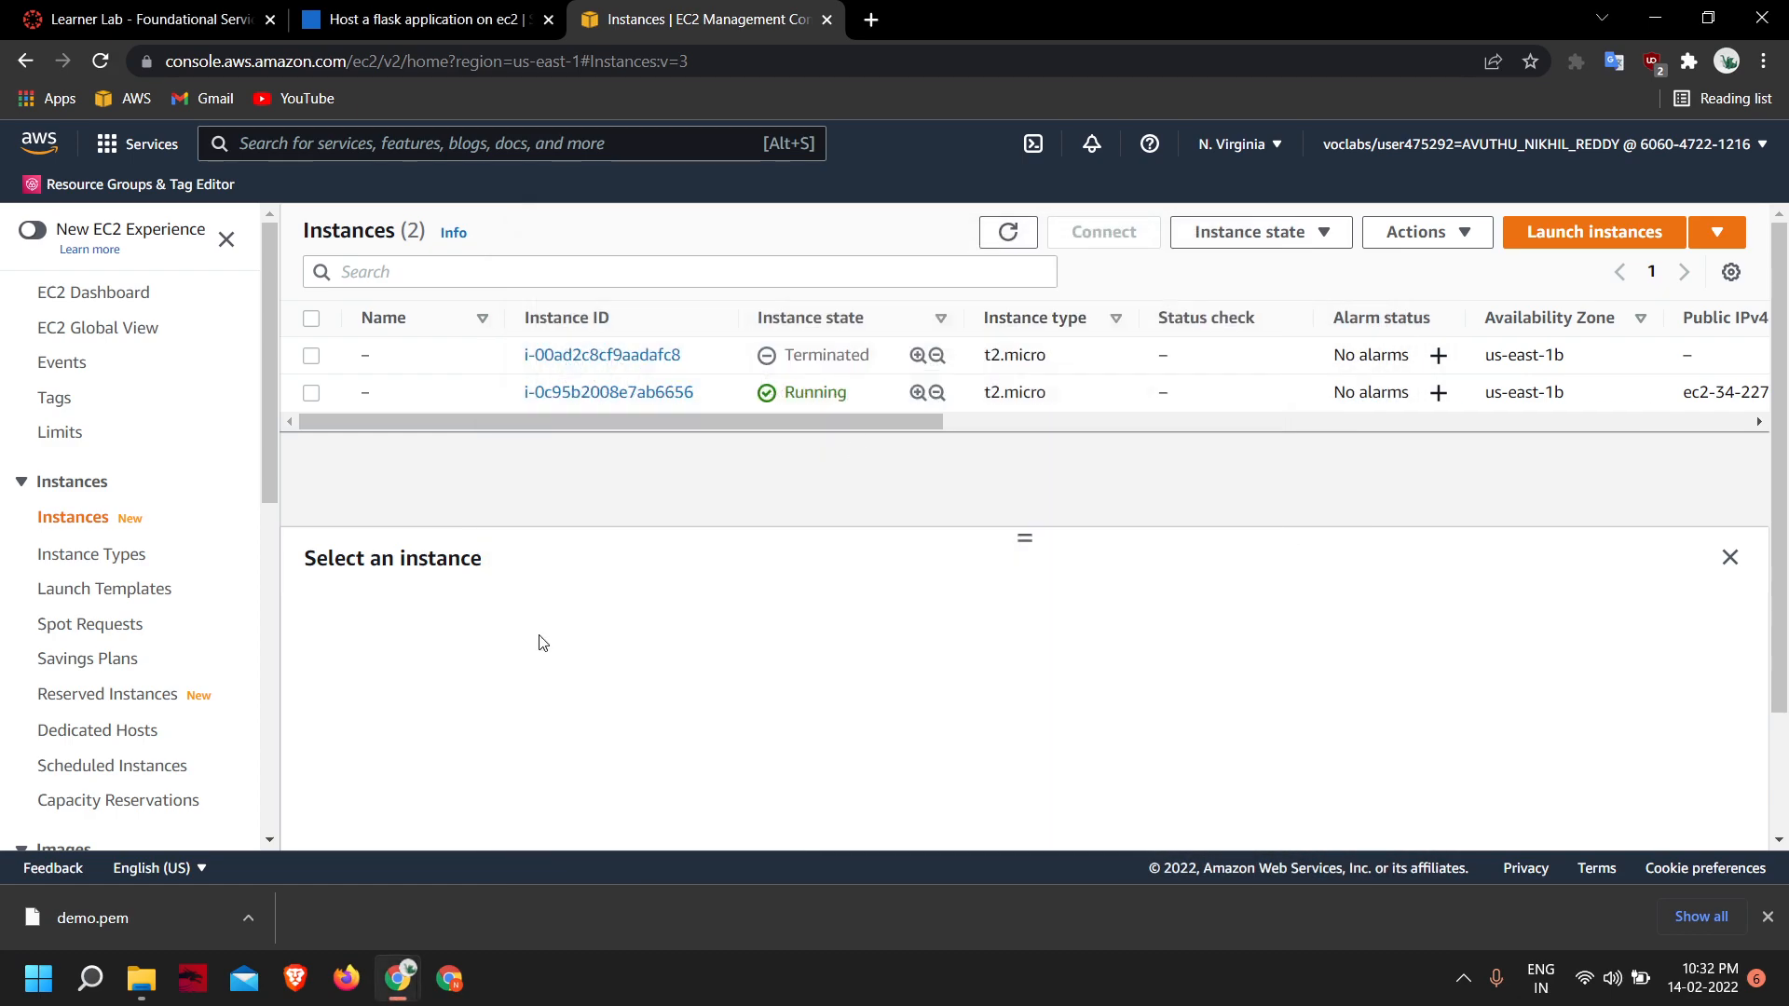
# - Switch to File Explorer and check the refreshed Downloads folder for the demo.ppk file
pyautogui.click(140, 979)
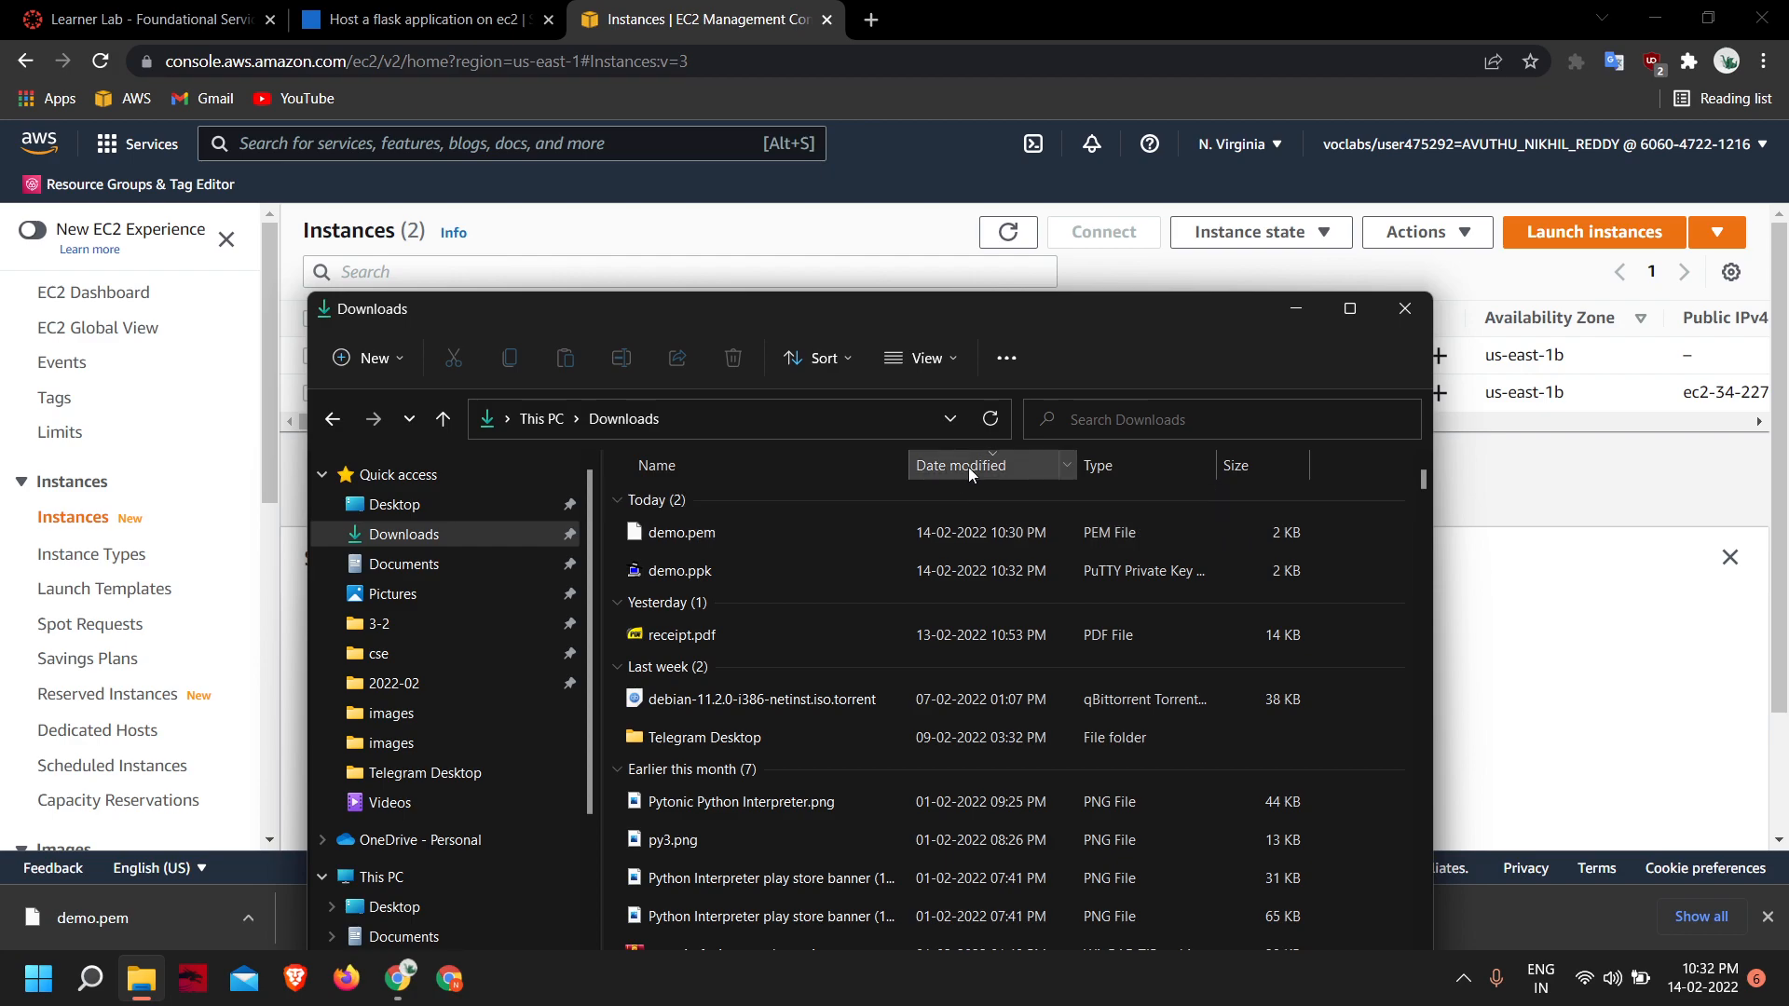
pyautogui.click(991, 419)
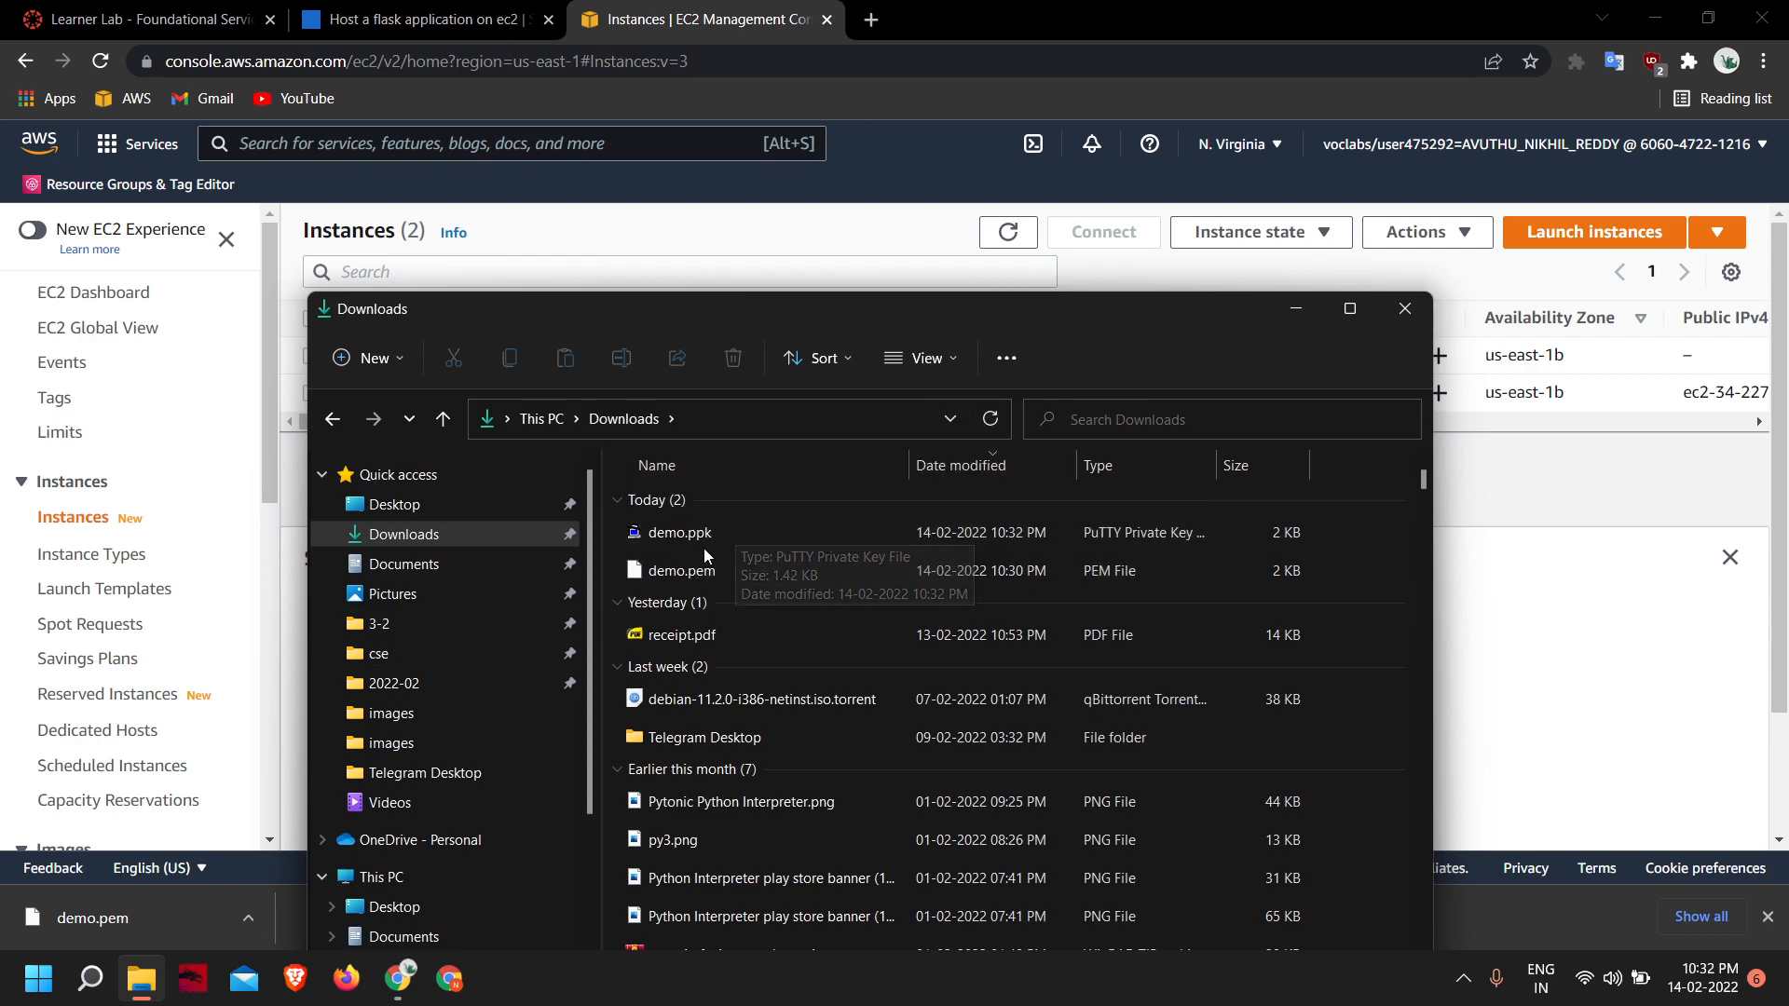
pyautogui.click(1502, 690)
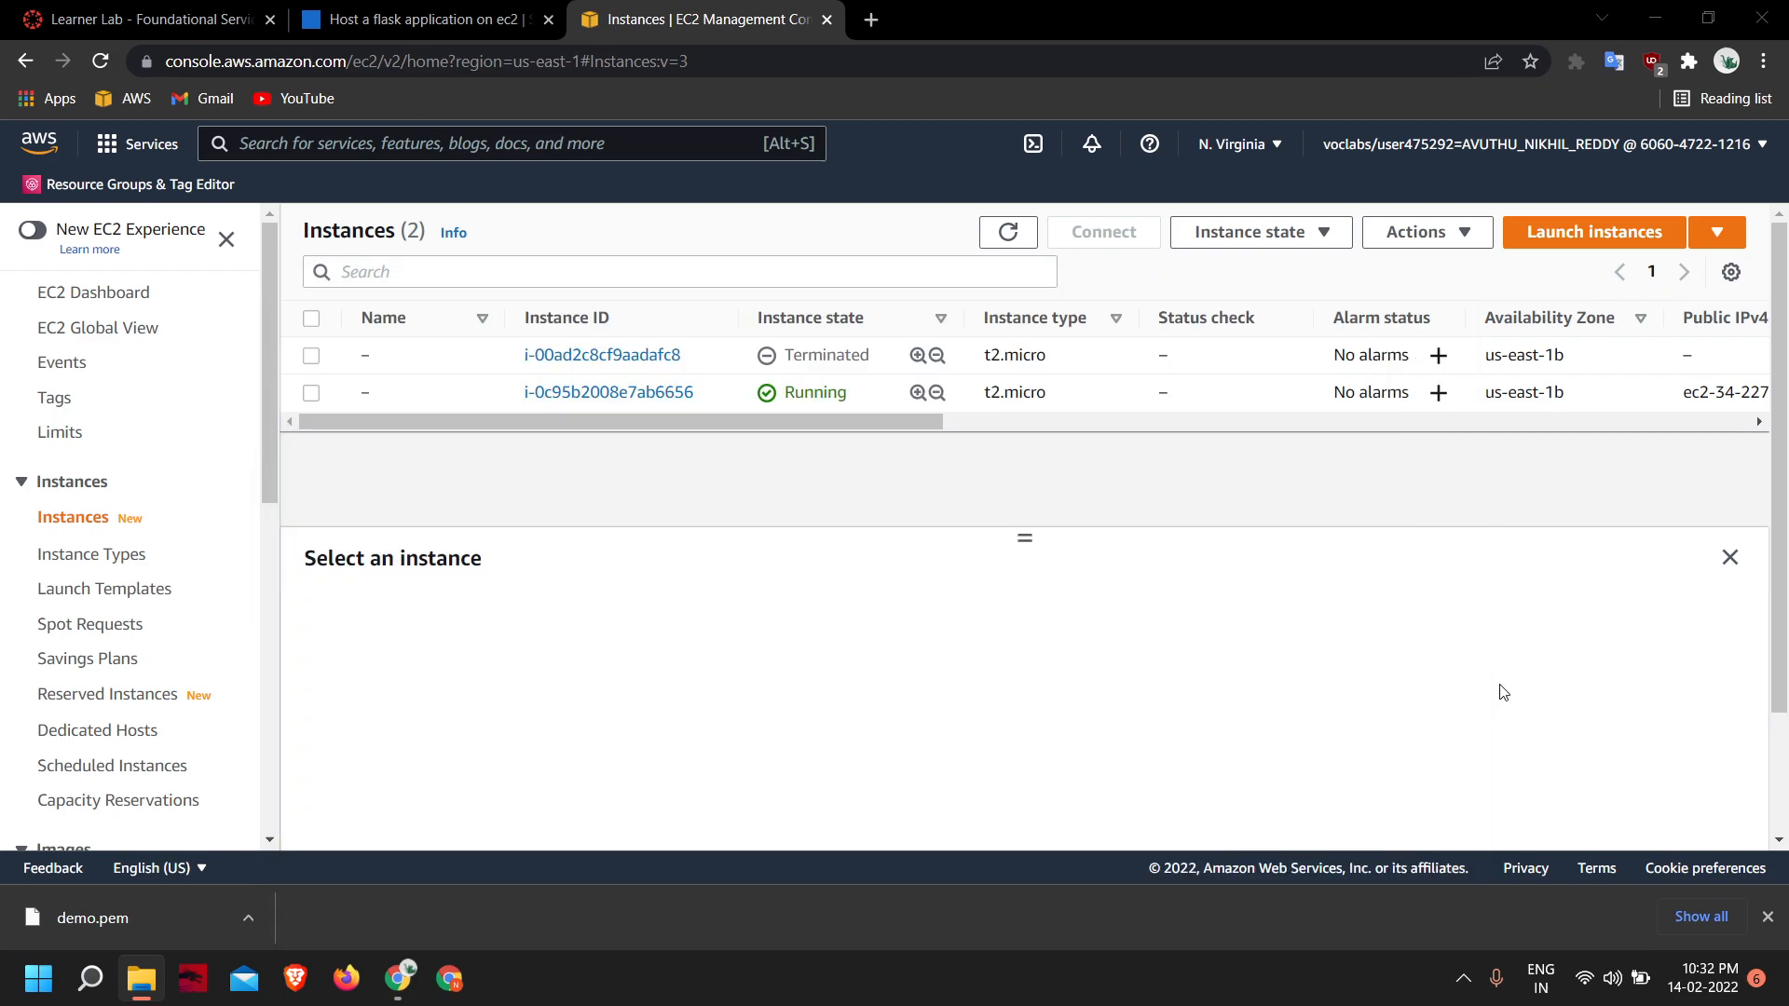
# - Search Windows for putt and open PuTTY
pyautogui.press('super')
pyautogui.write('putt')
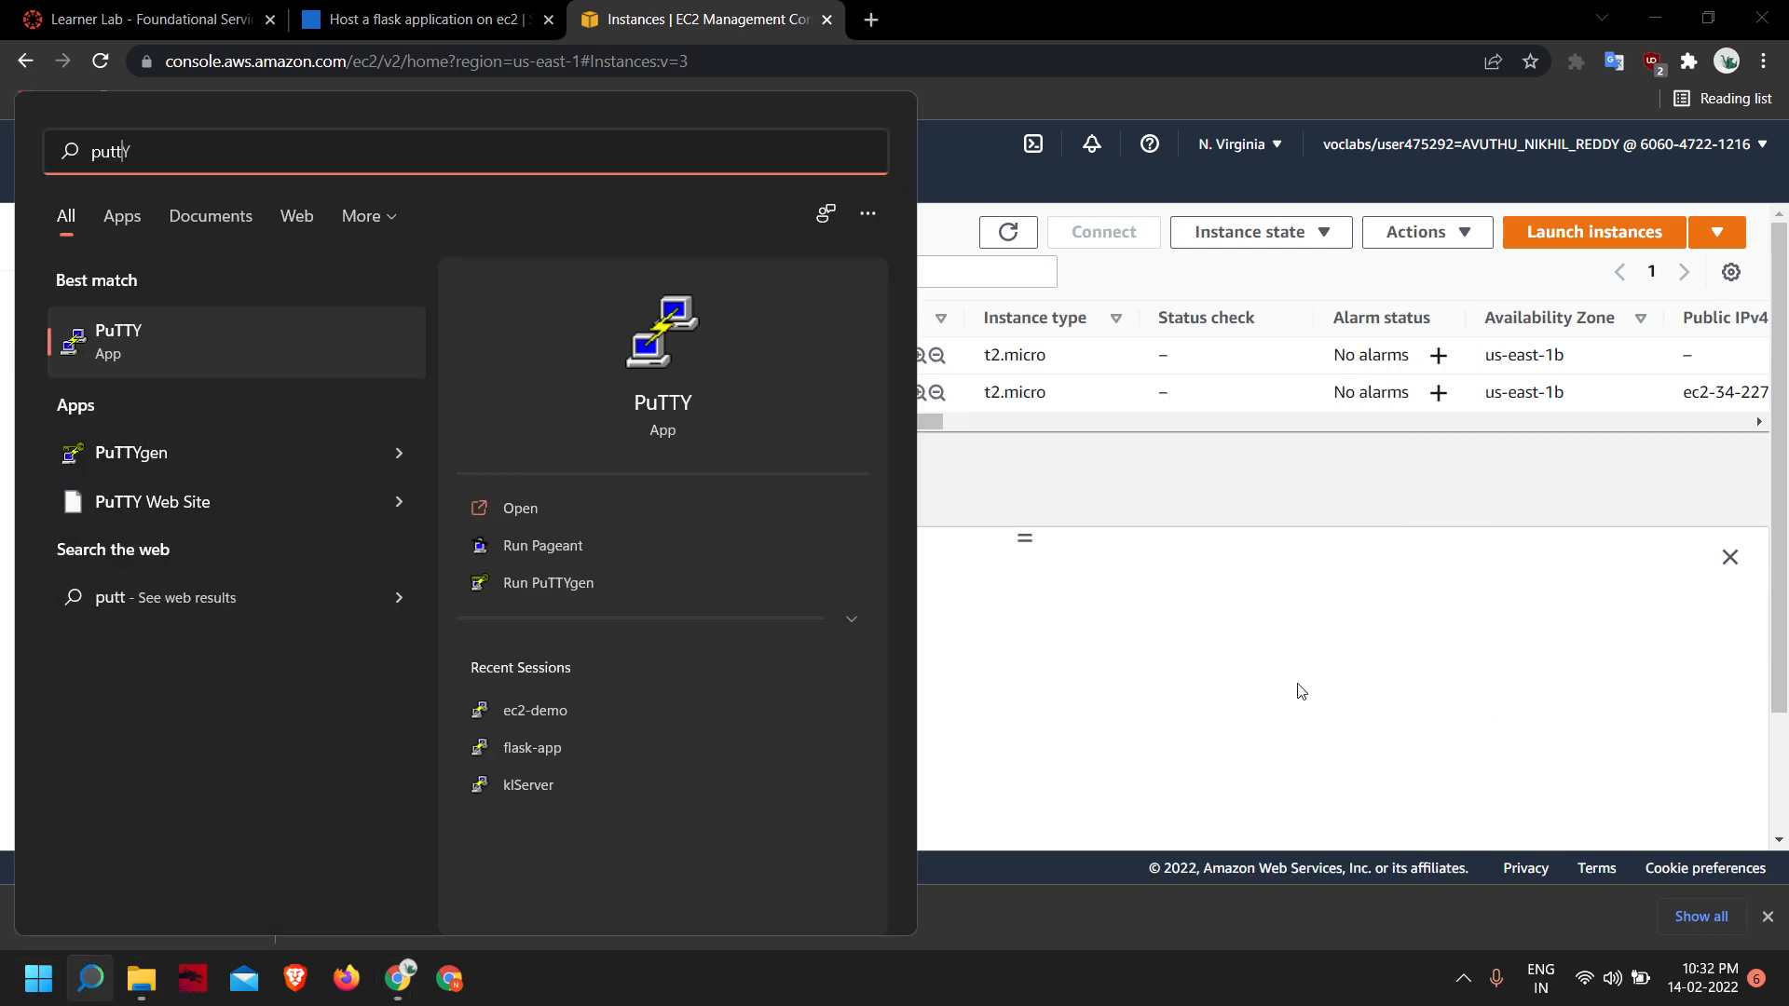
pyautogui.press('Return')
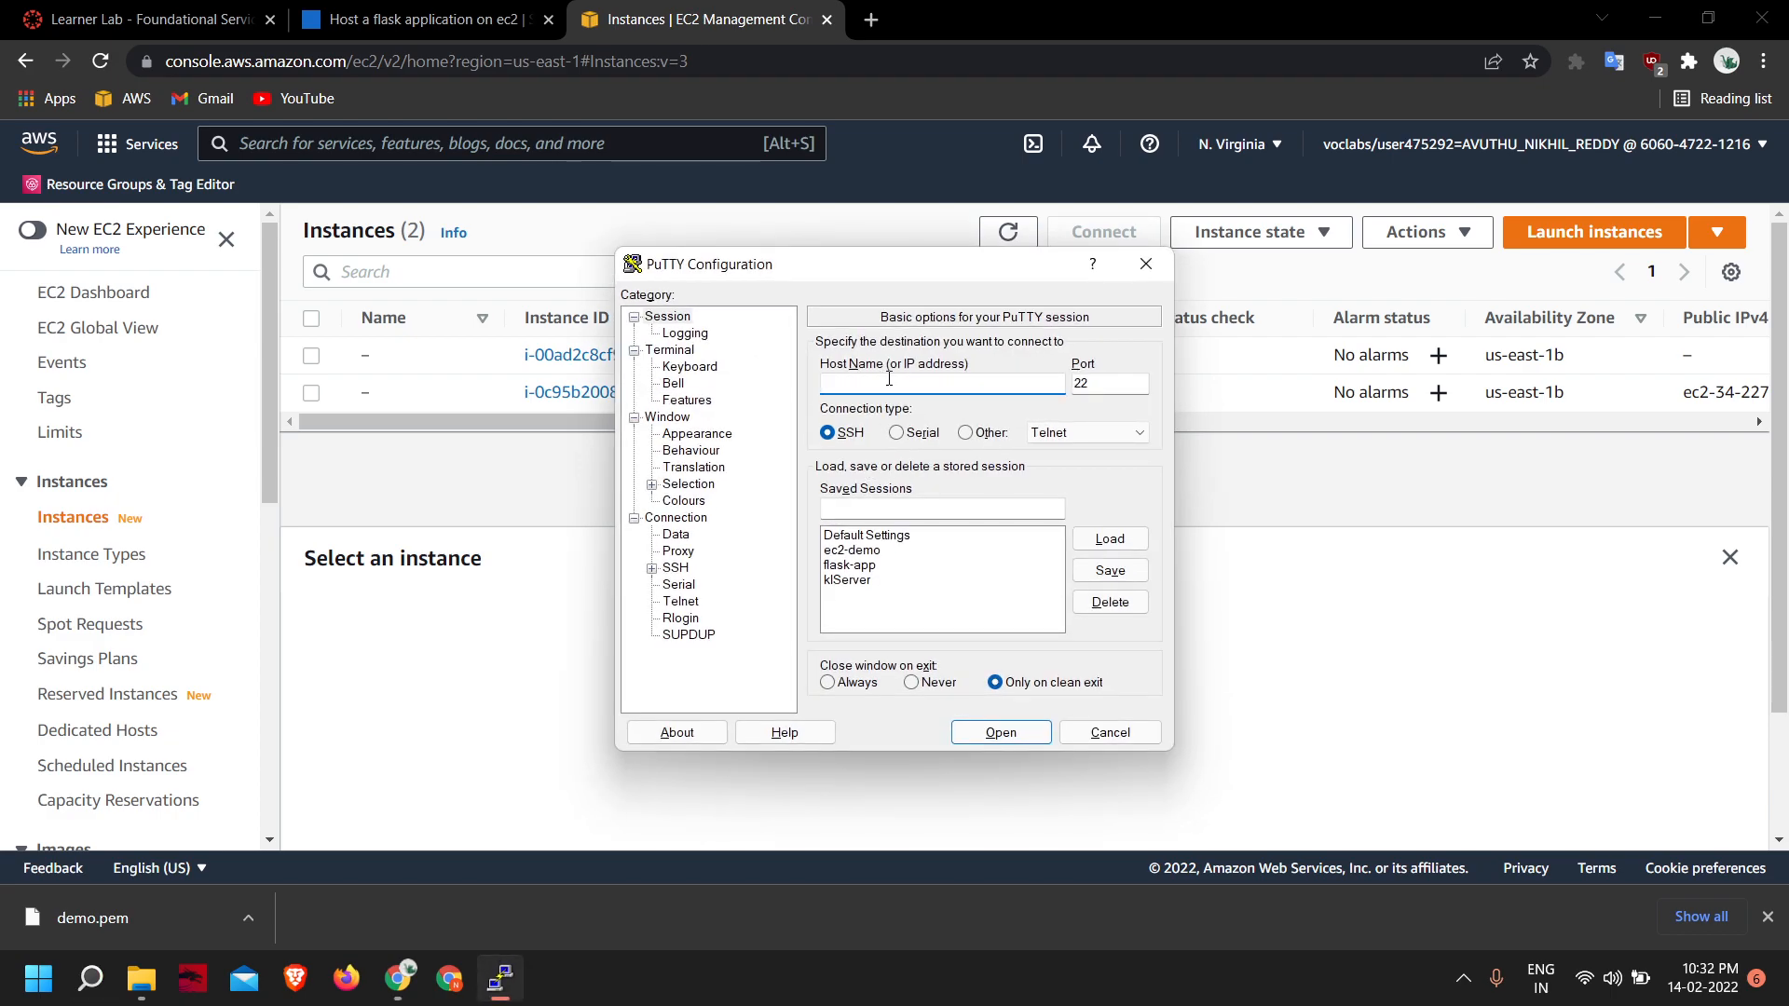
# - Copy the running instance's Public IPv4 DNS from the EC2 console and paste it as the host name in PuTTY
pyautogui.click(484, 489)
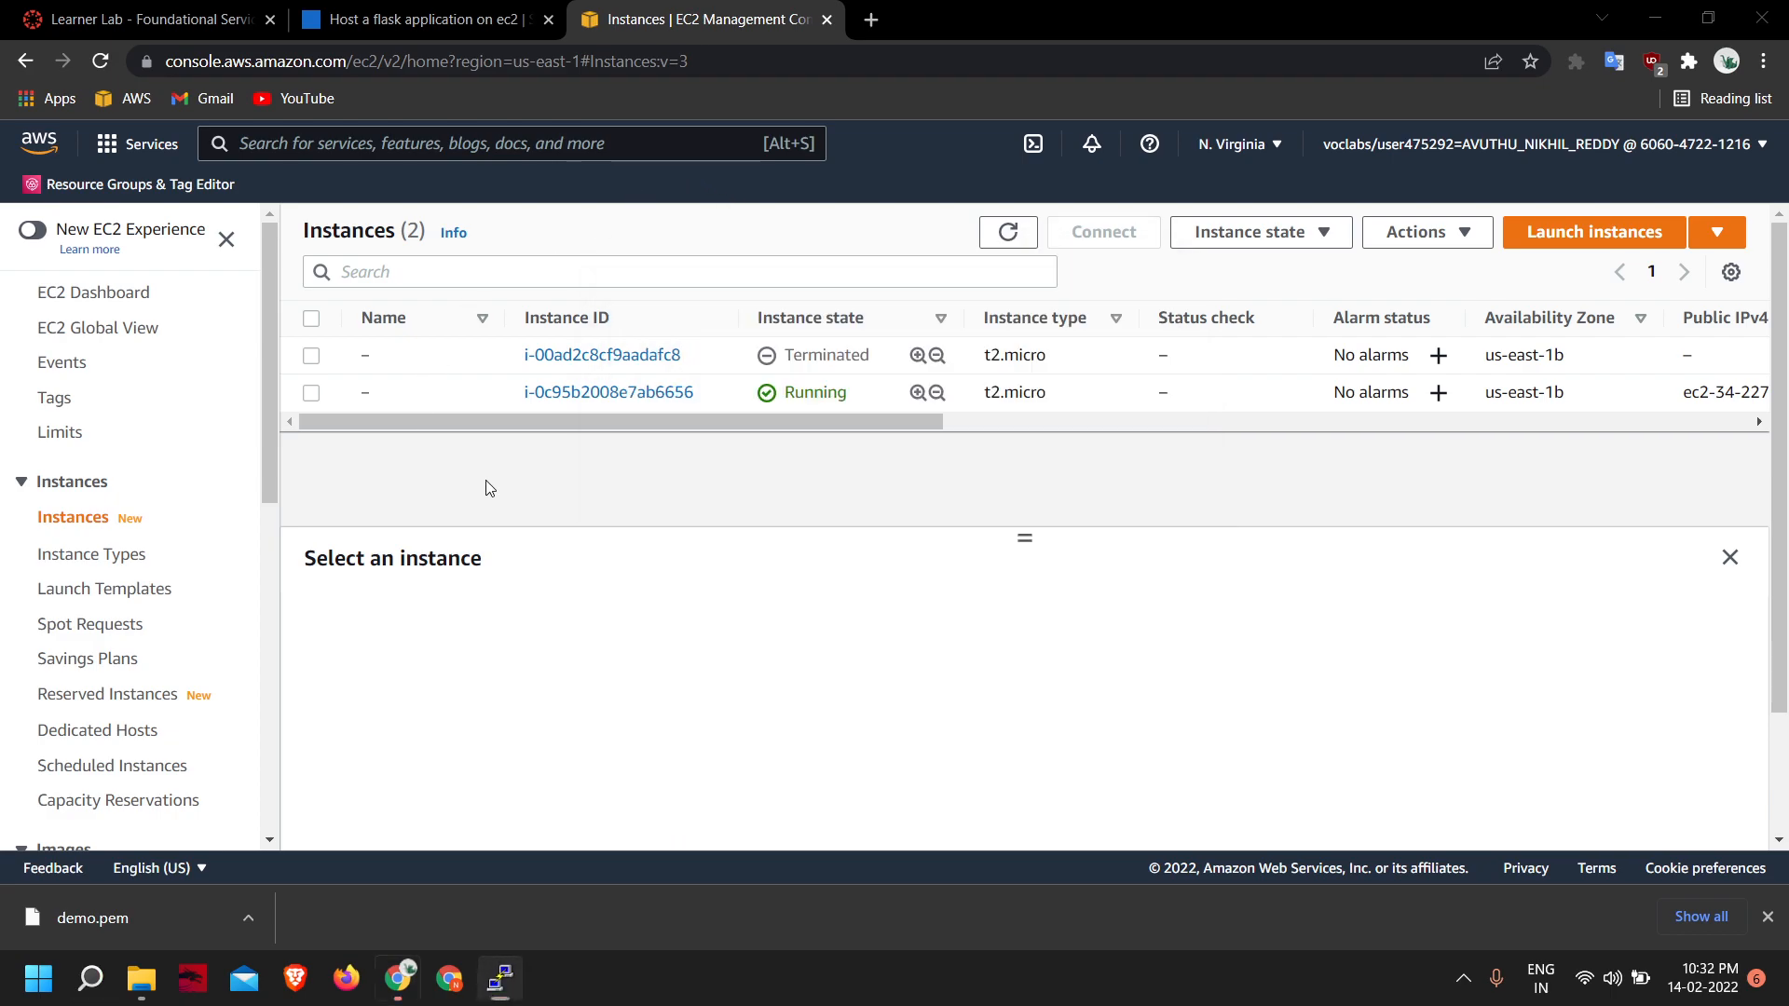
pyautogui.moveTo(883, 421); pyautogui.dragTo(1207, 421)
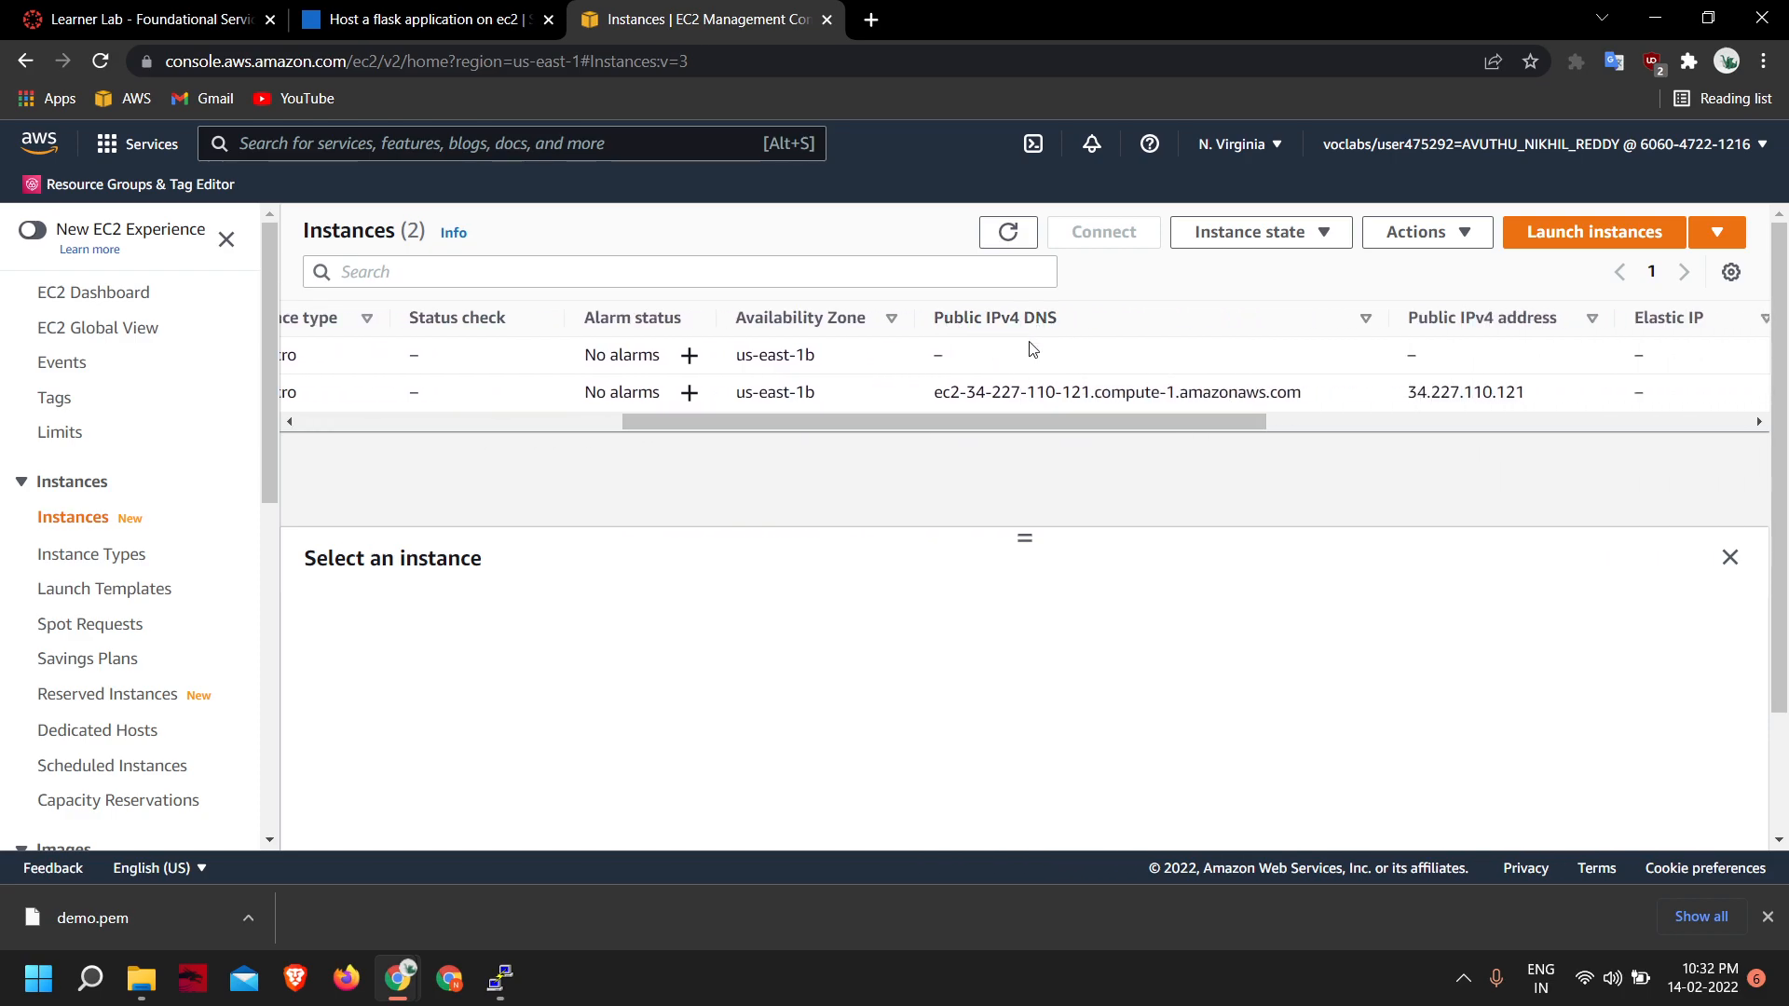
pyautogui.moveTo(937, 393); pyautogui.dragTo(1337, 396)
pyautogui.hotkey('ctrl', 'c')
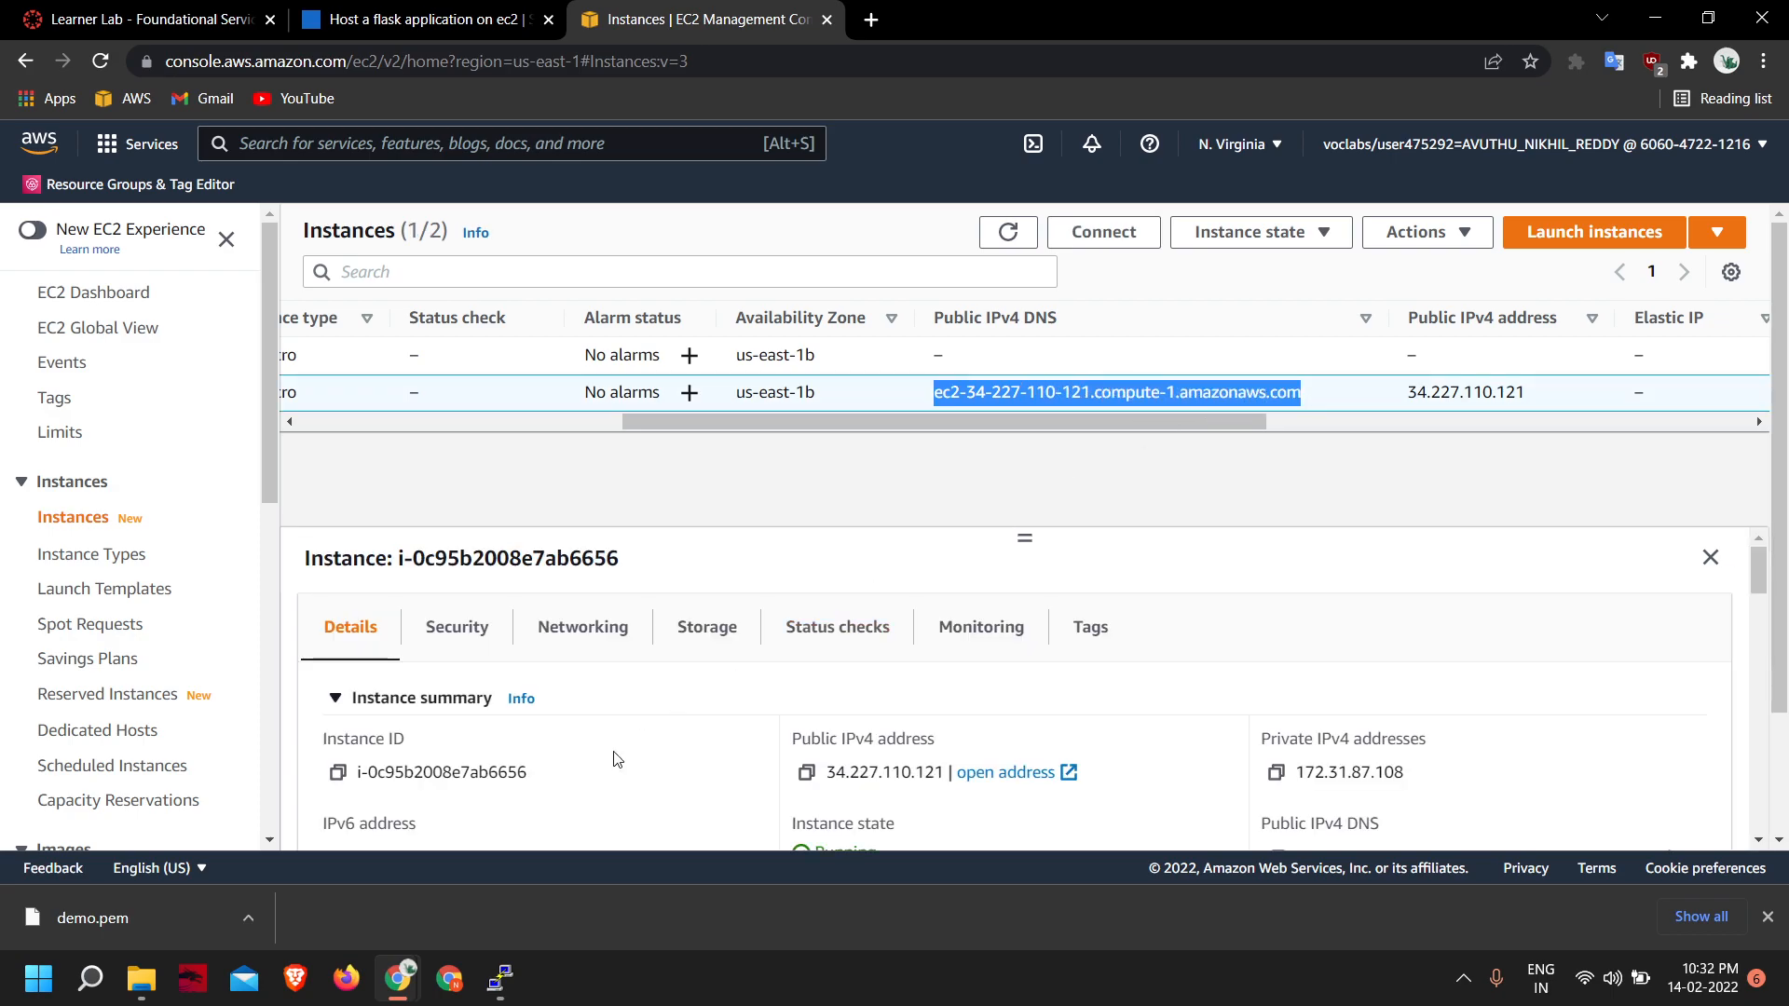
pyautogui.click(508, 976)
pyautogui.hotkey('ctrl', 'v')
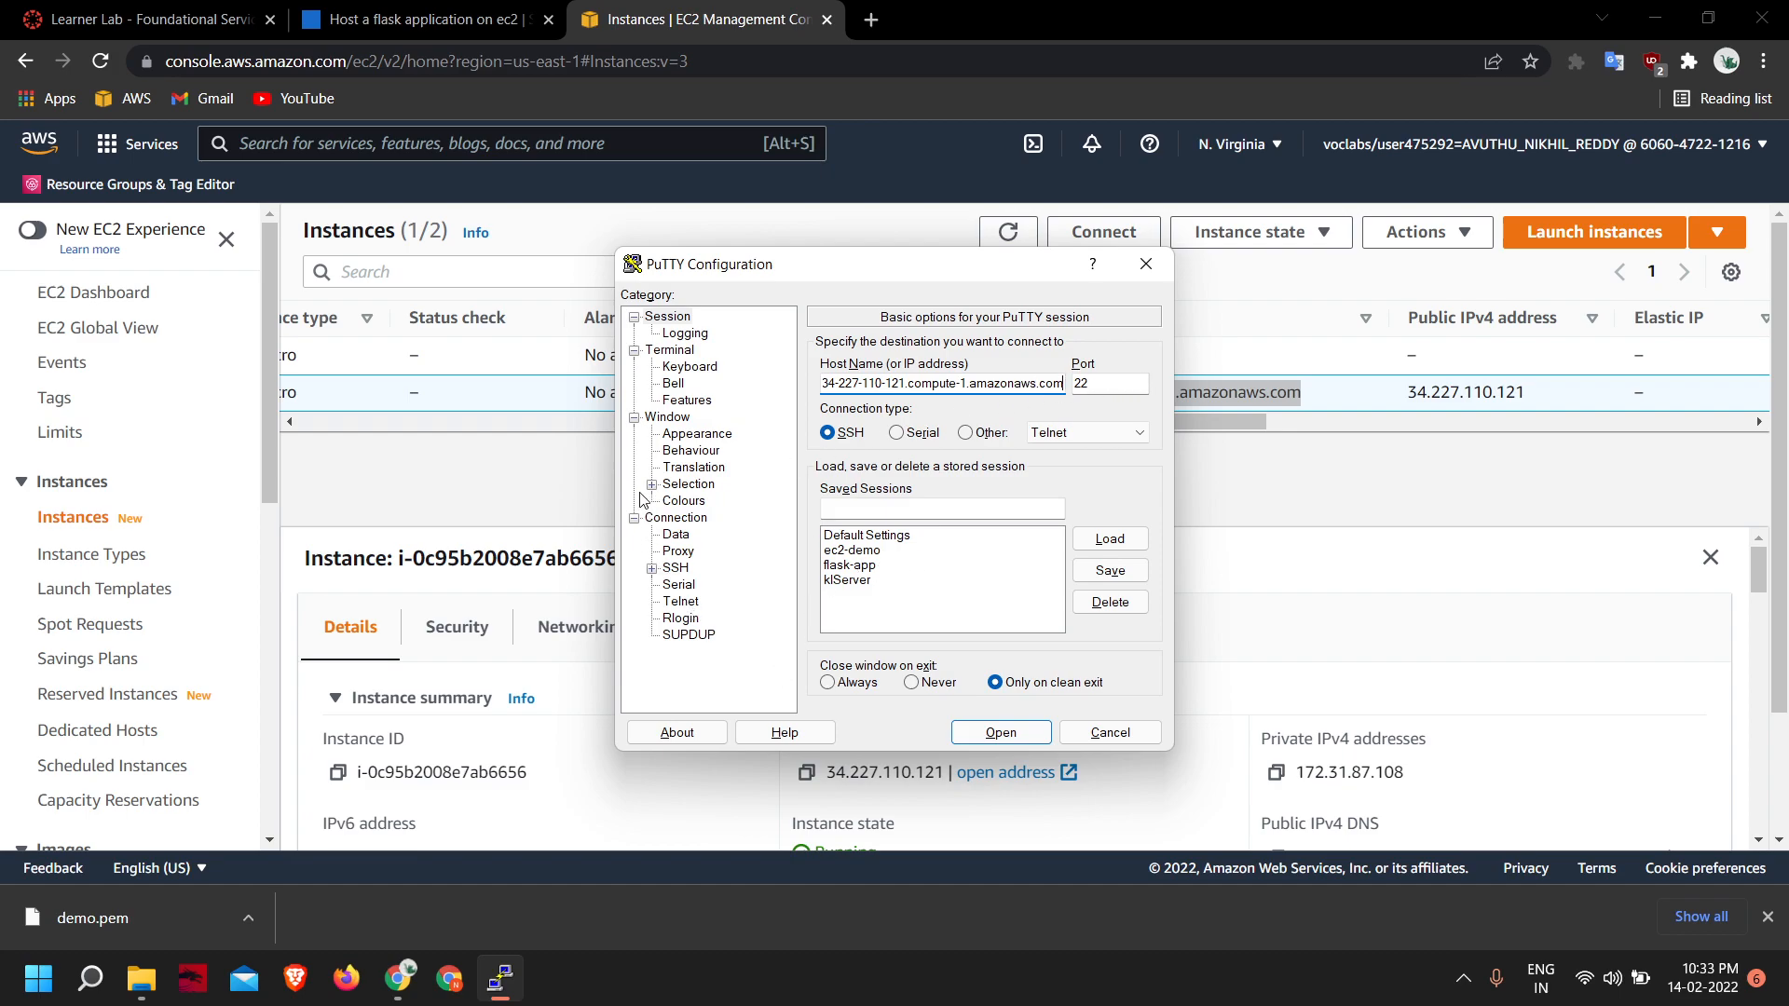
# - Set demo.ppk from Downloads as the private key file for SSH authentication
pyautogui.click(654, 569)
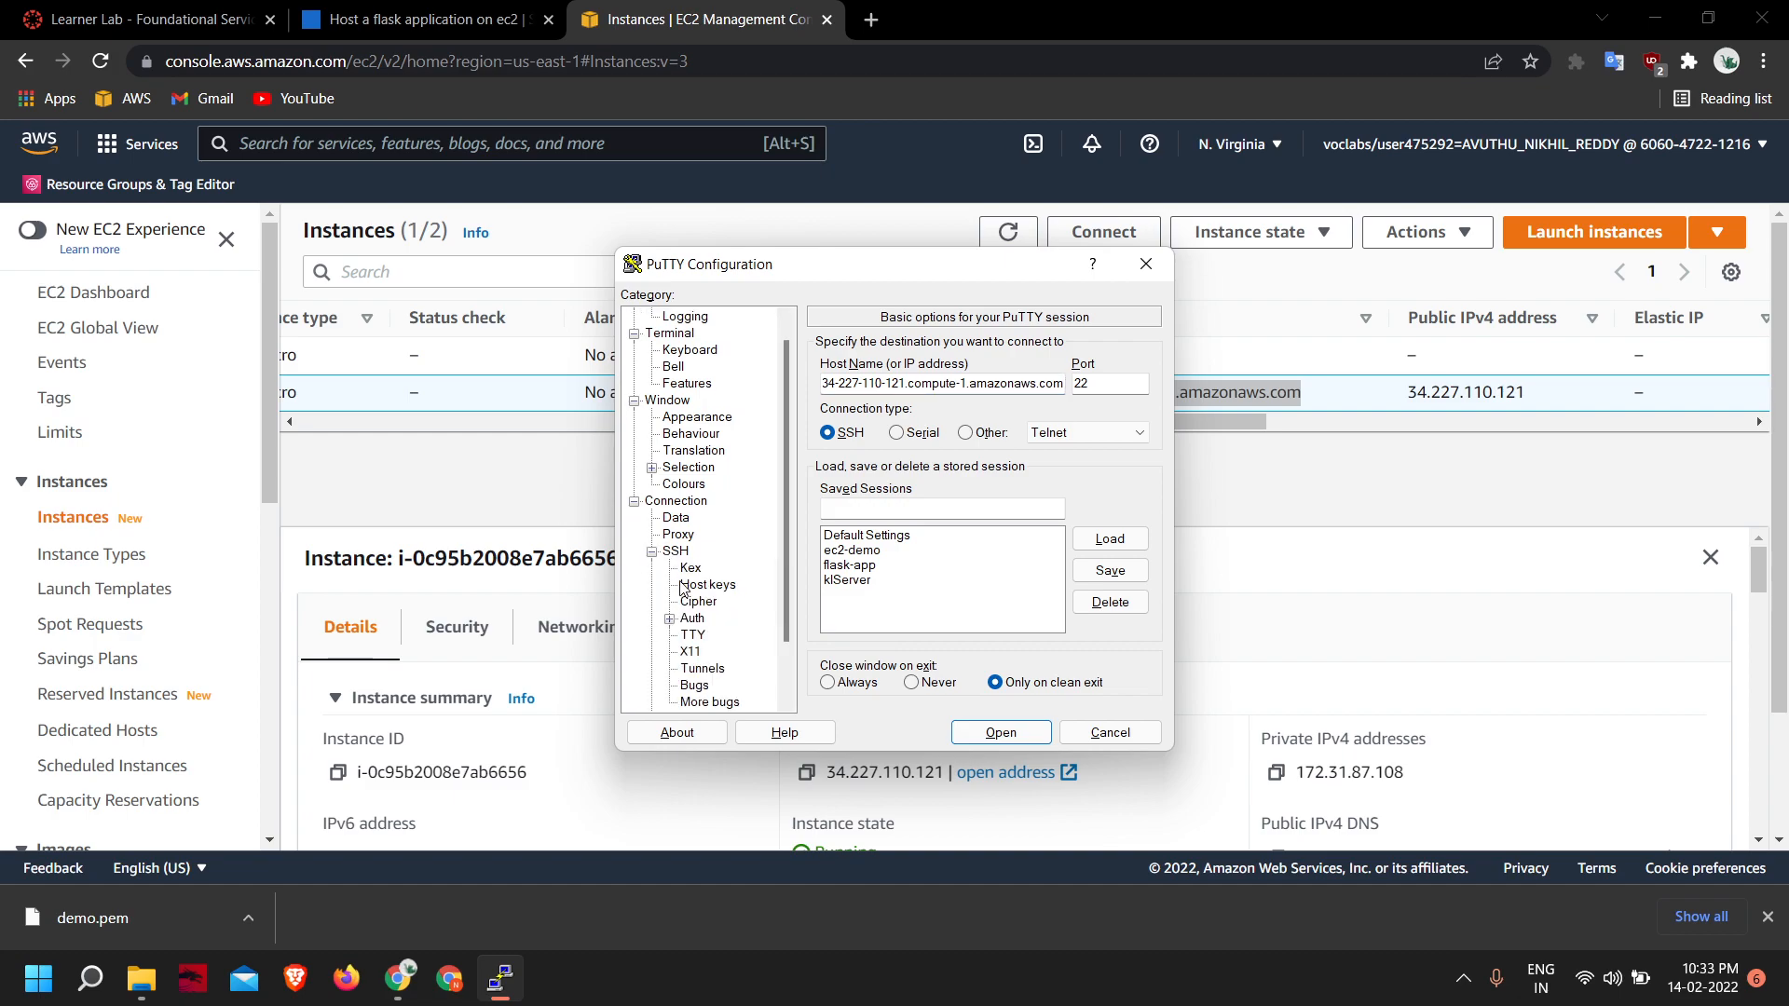
pyautogui.click(653, 553)
pyautogui.click(653, 569)
pyautogui.click(692, 620)
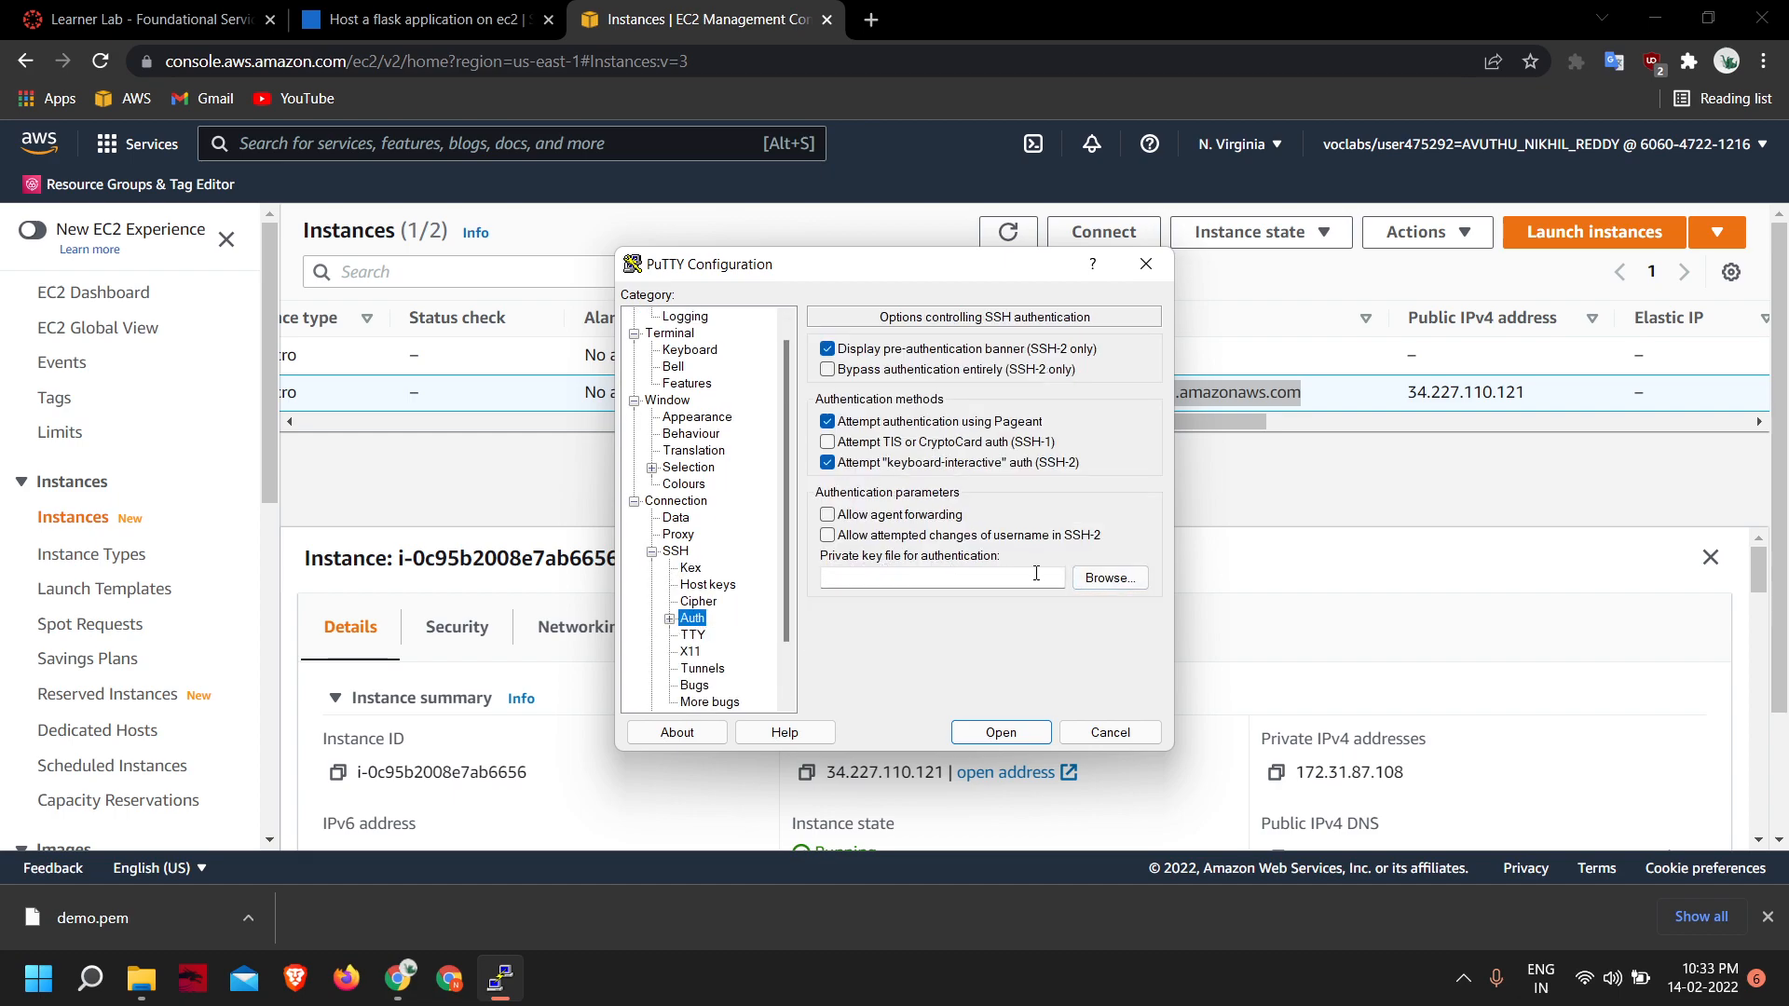
pyautogui.click(1110, 578)
pyautogui.click(956, 488)
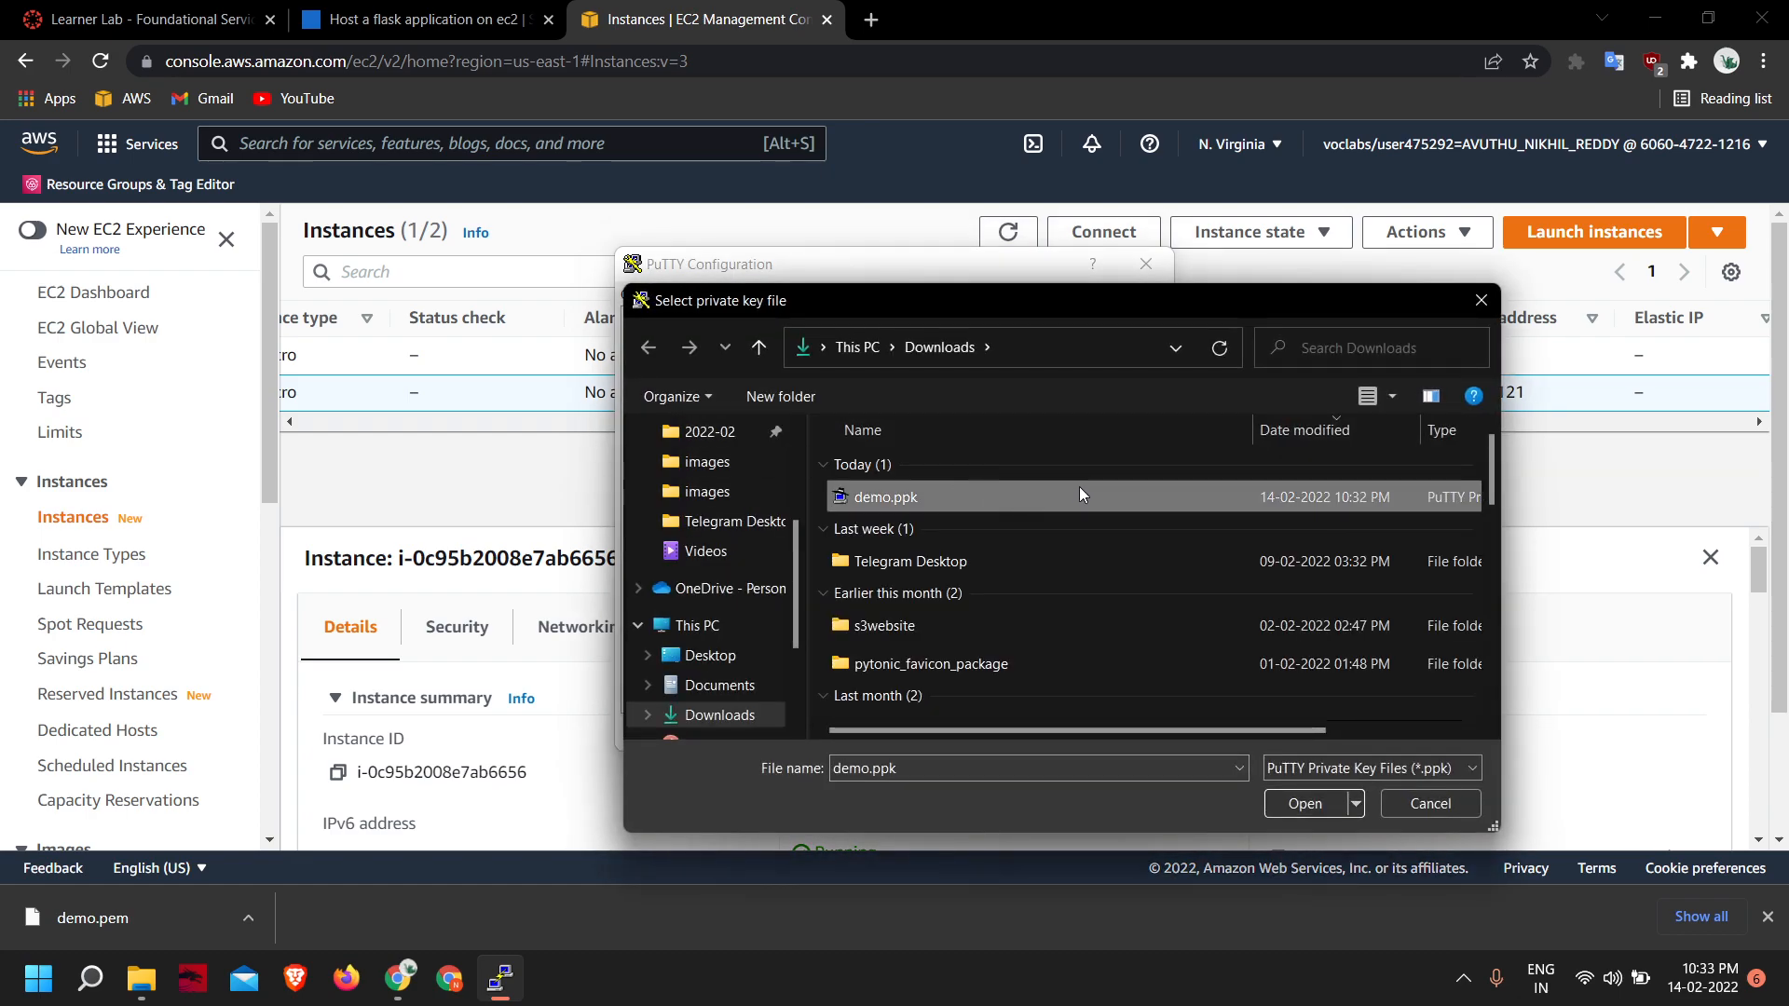
pyautogui.click(1327, 799)
# - Open the SSH session, accept the server's host key, and log in as ubuntu
pyautogui.click(1001, 732)
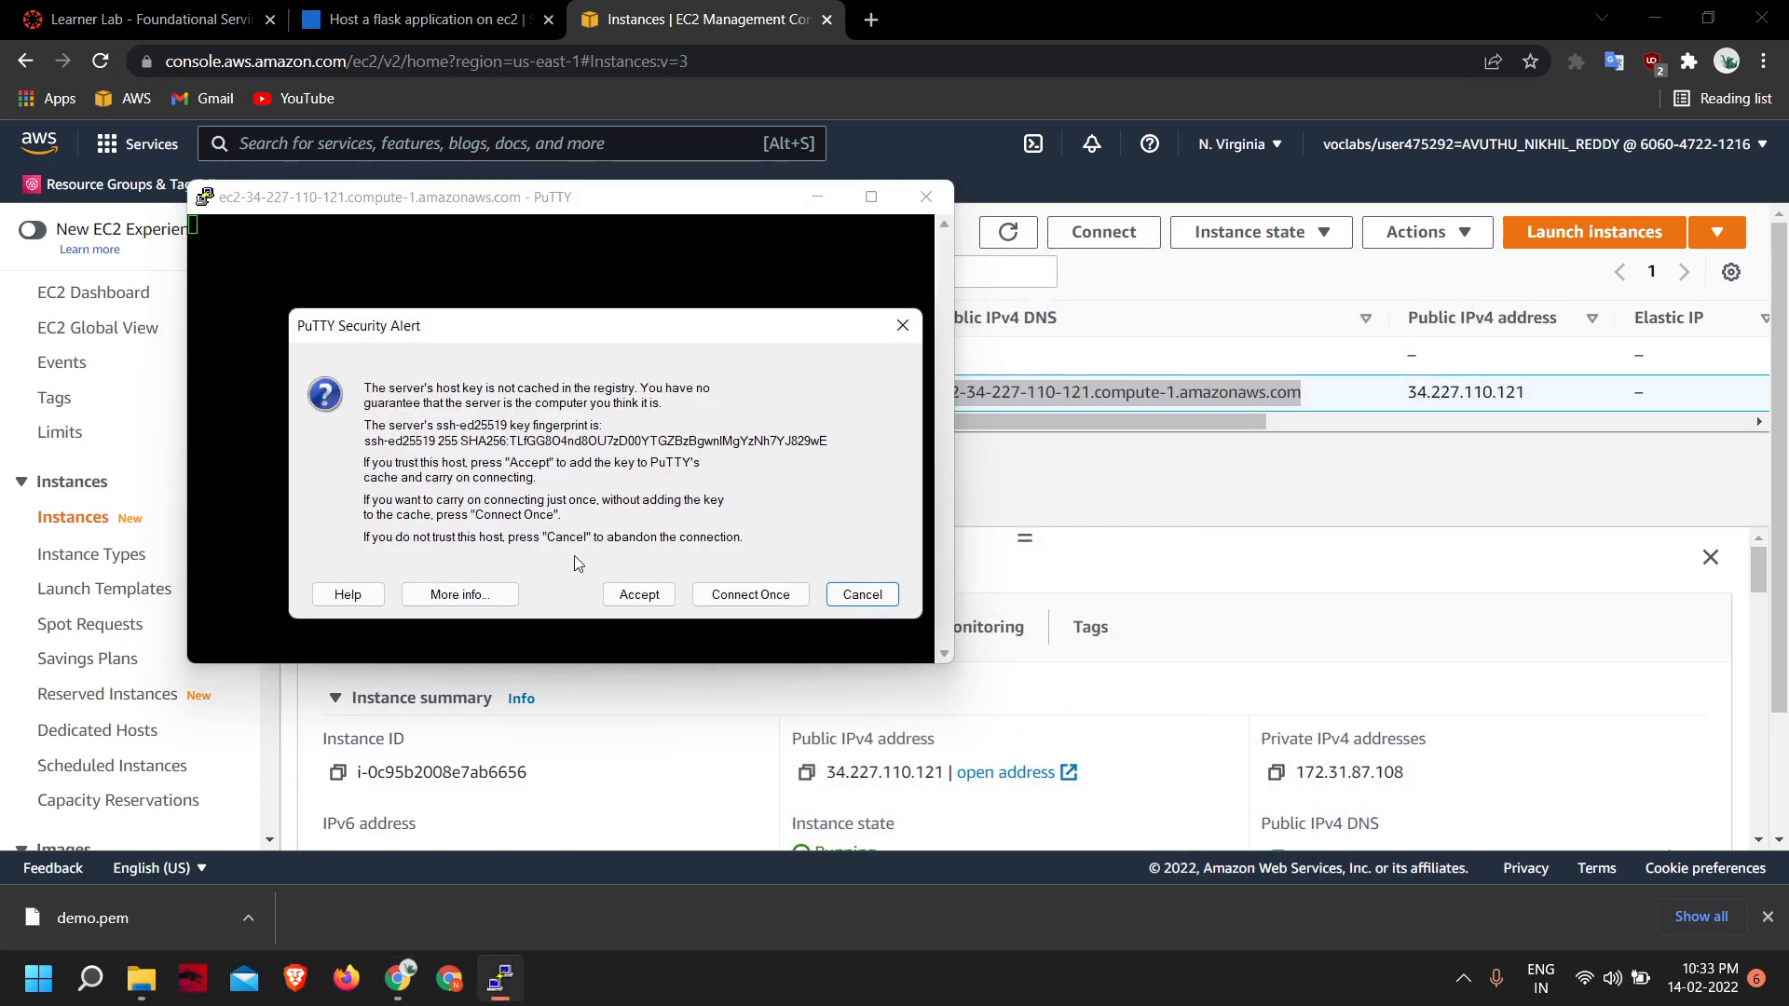
pyautogui.click(639, 594)
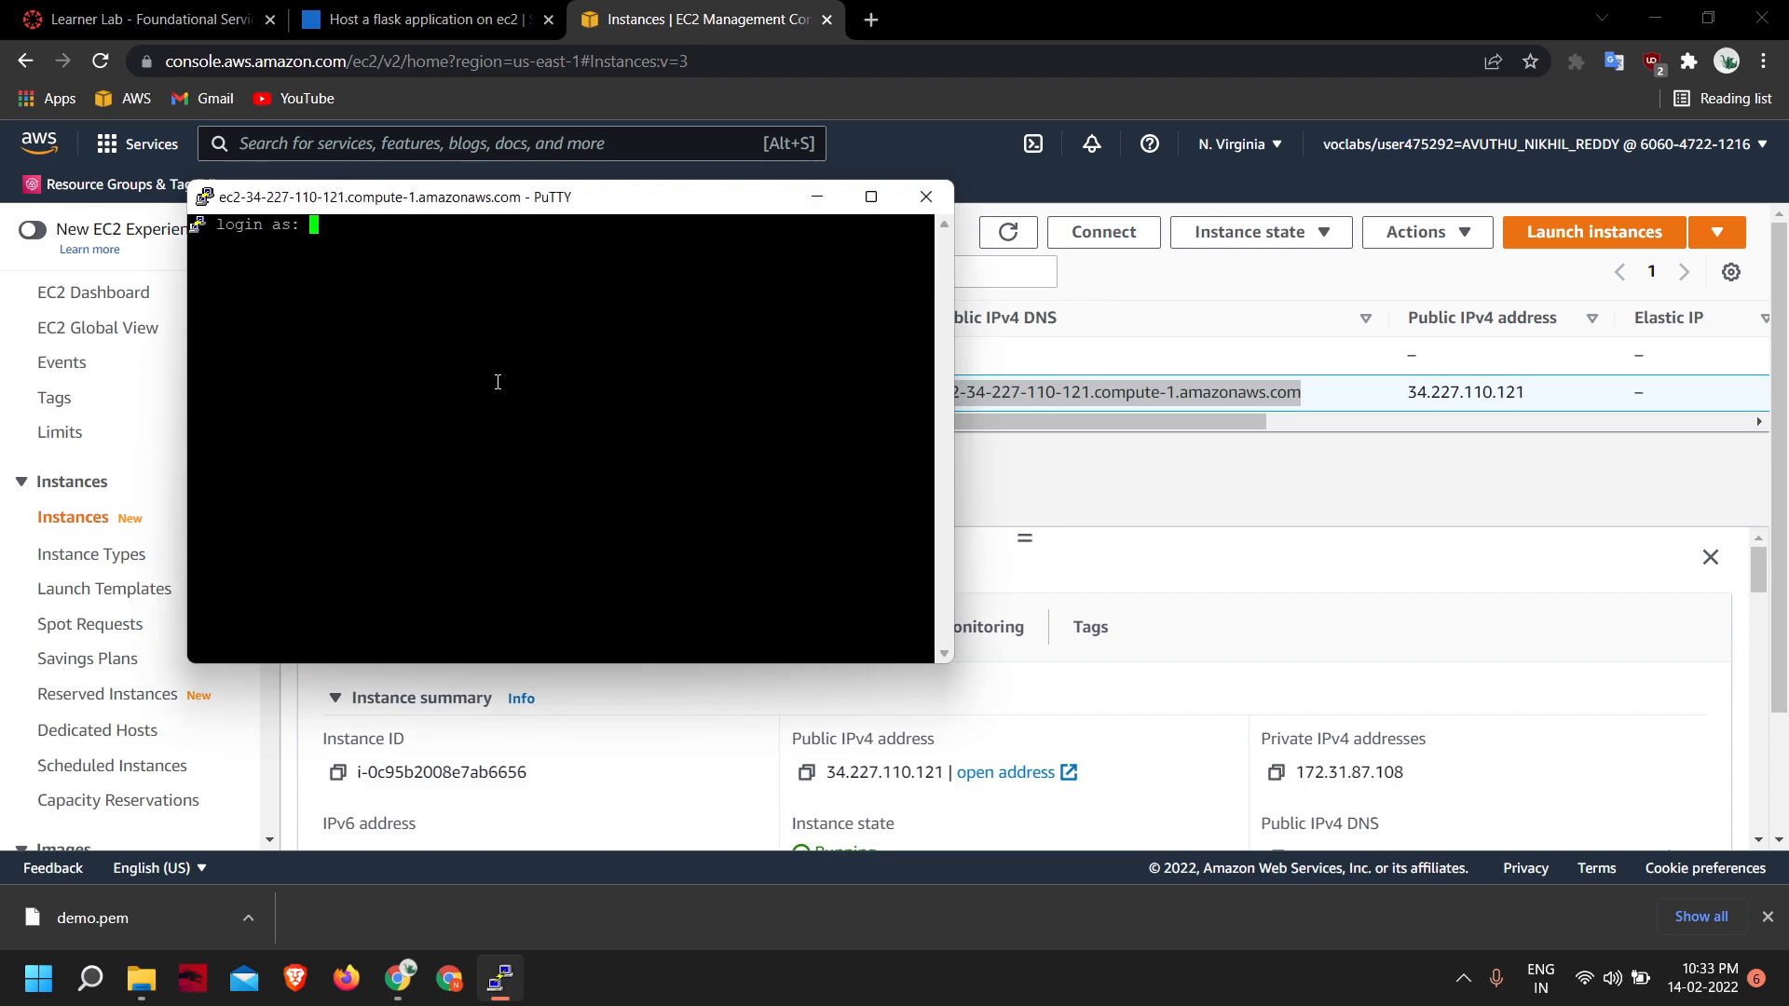
pyautogui.write('ubuntu')
pyautogui.press('Return')
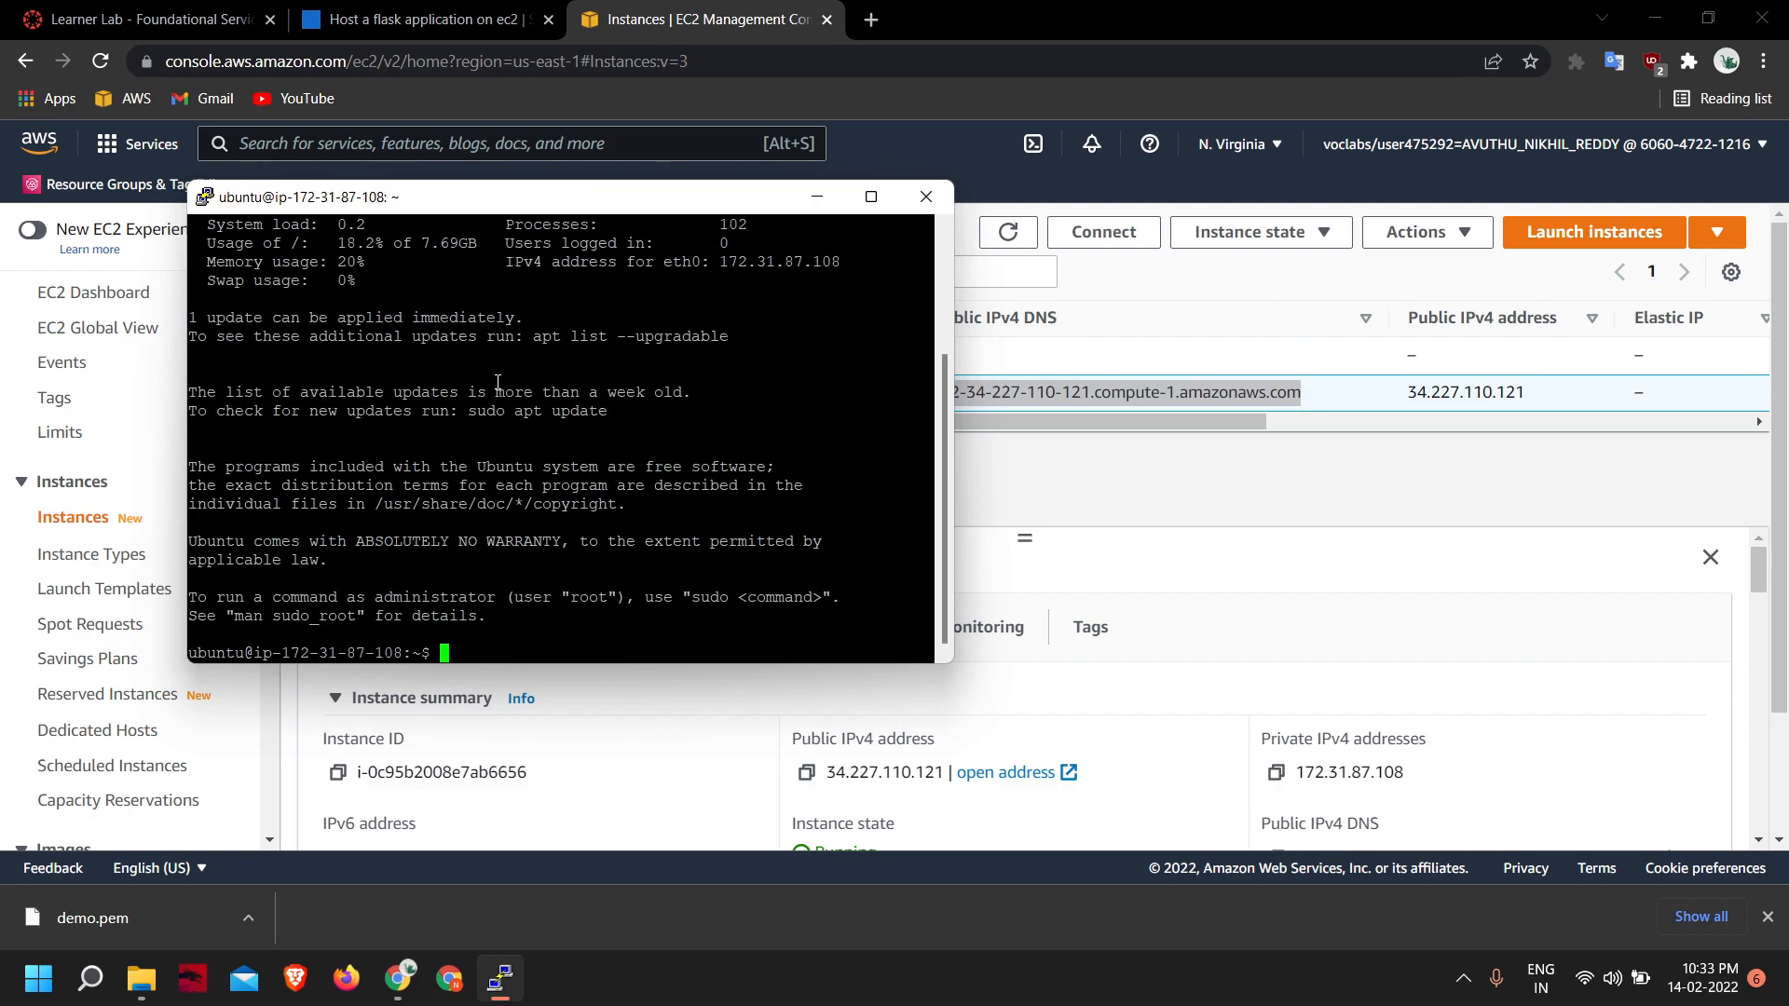
# - Print the server's current working directory with the pwd command
pyautogui.write('pwd')
pyautogui.press('Return')
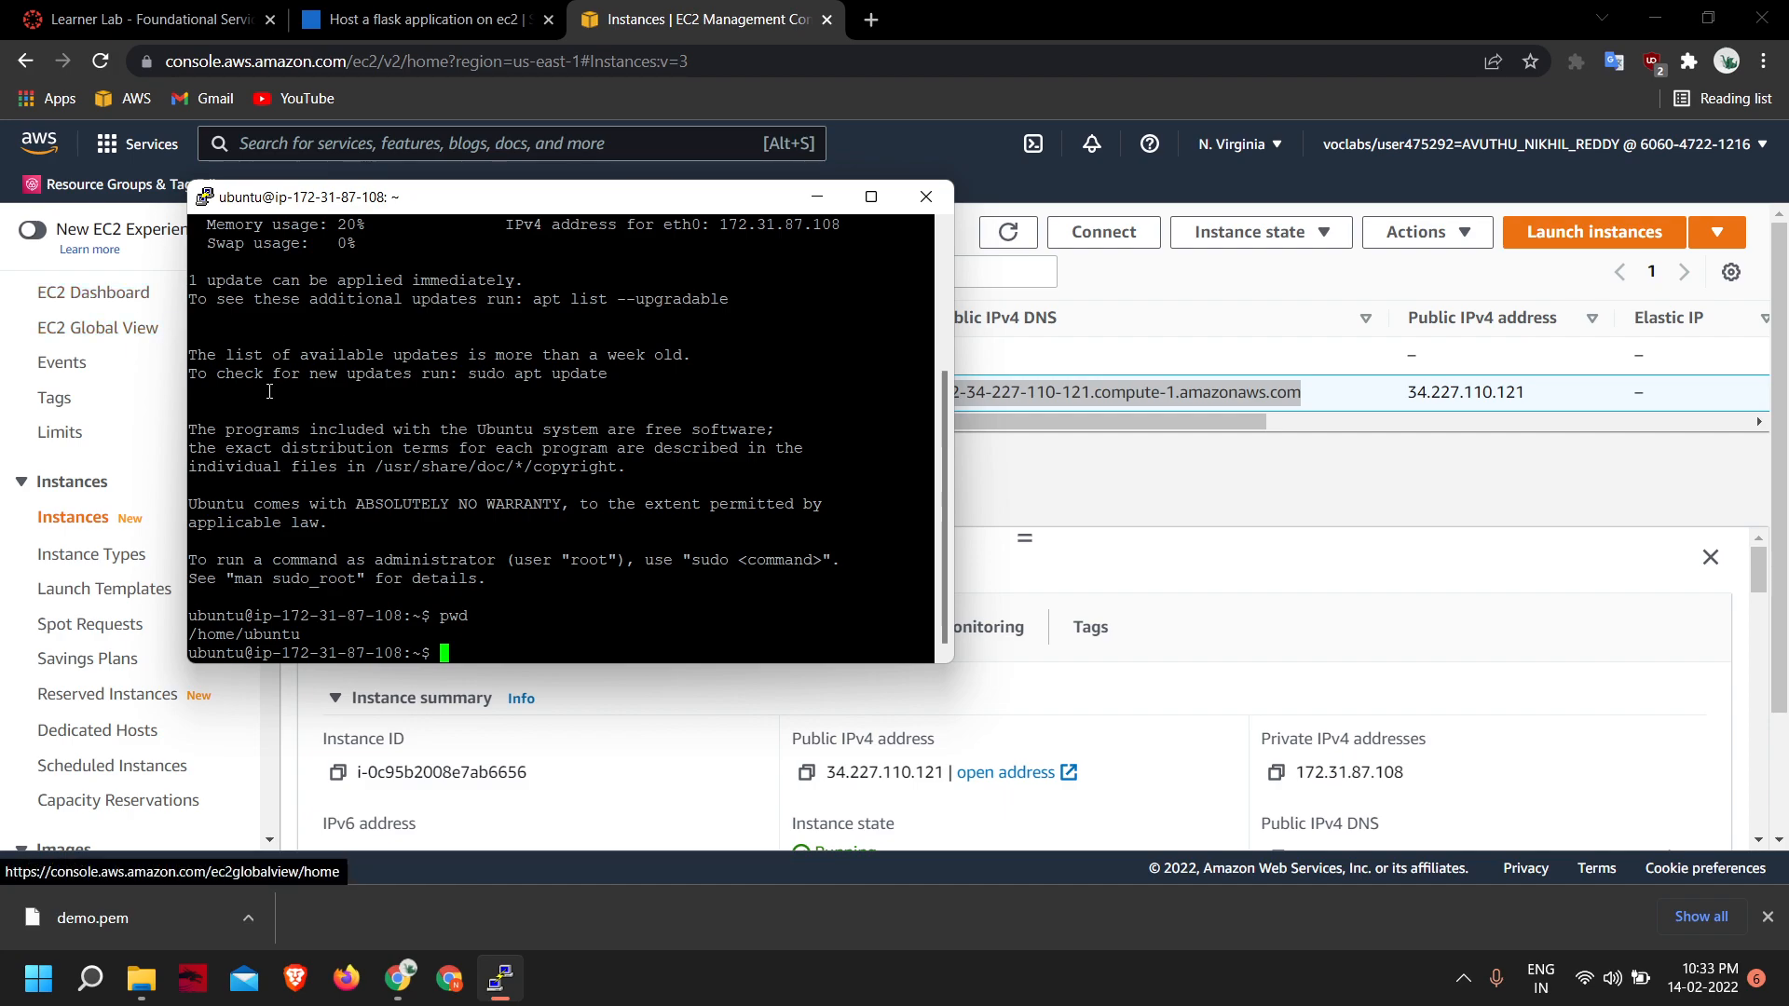
# - Switch back to the EC2 console and examine the running instance's state-change options and the other instance's state
pyautogui.click(1324, 474)
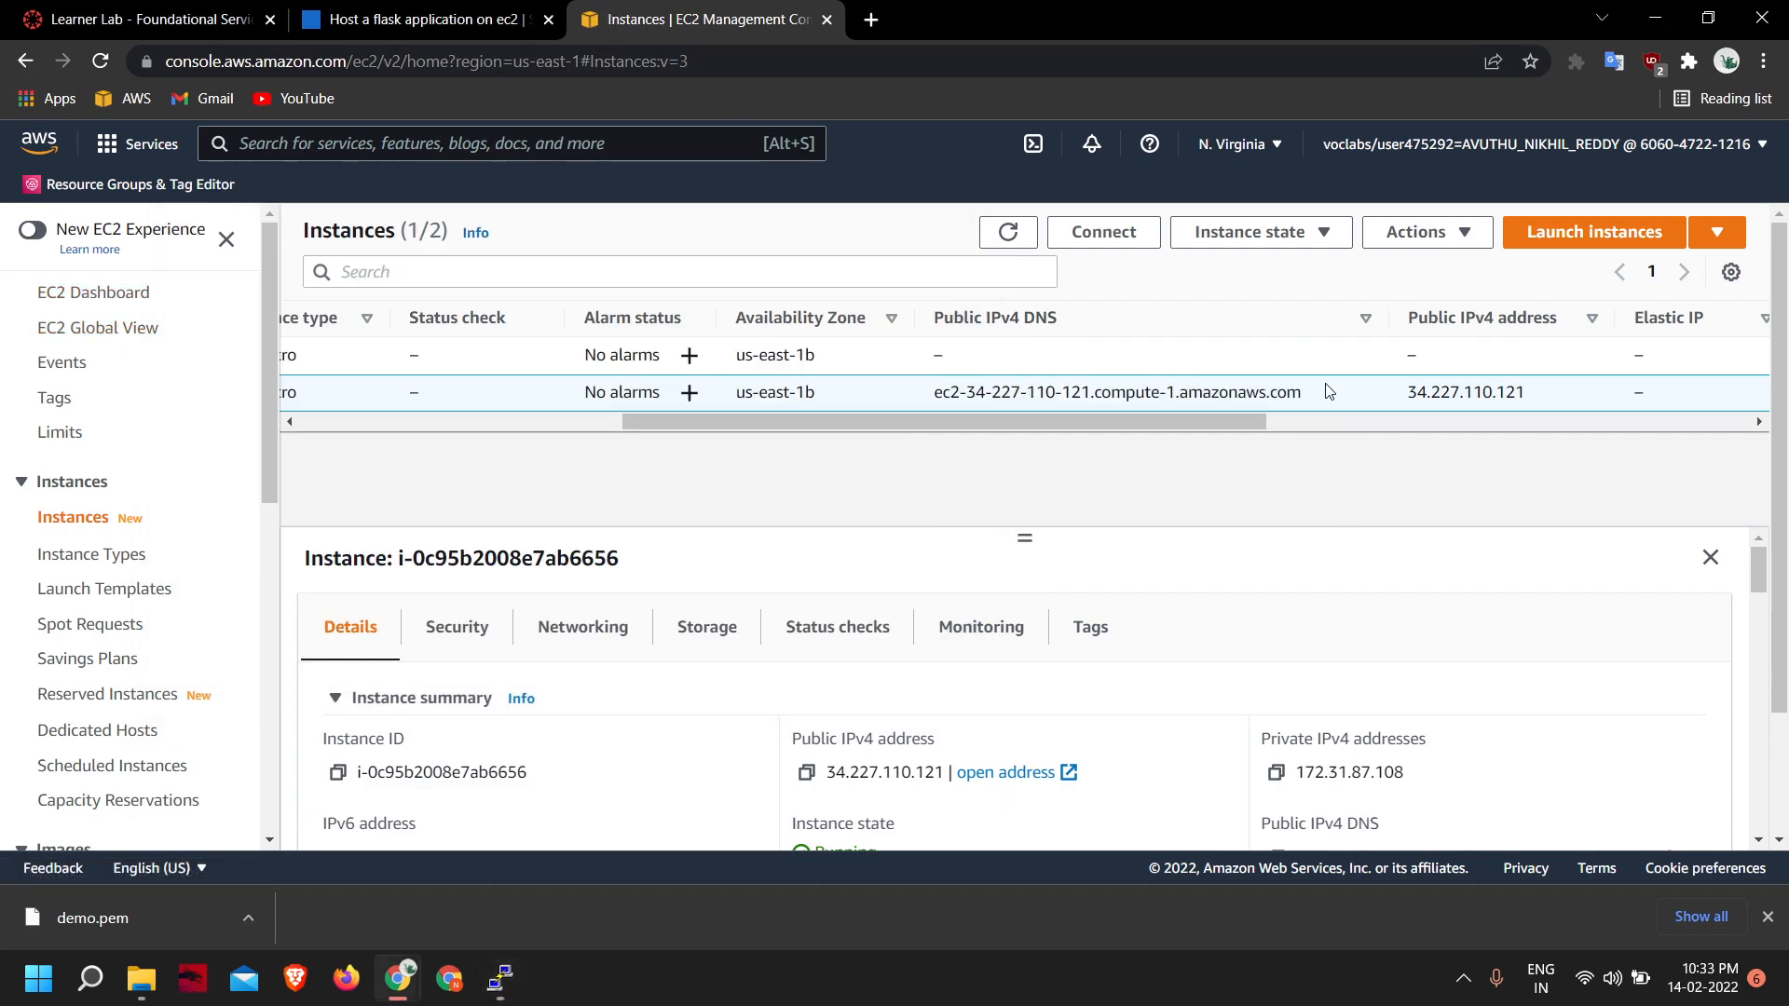
pyautogui.moveTo(1253, 421); pyautogui.dragTo(748, 417)
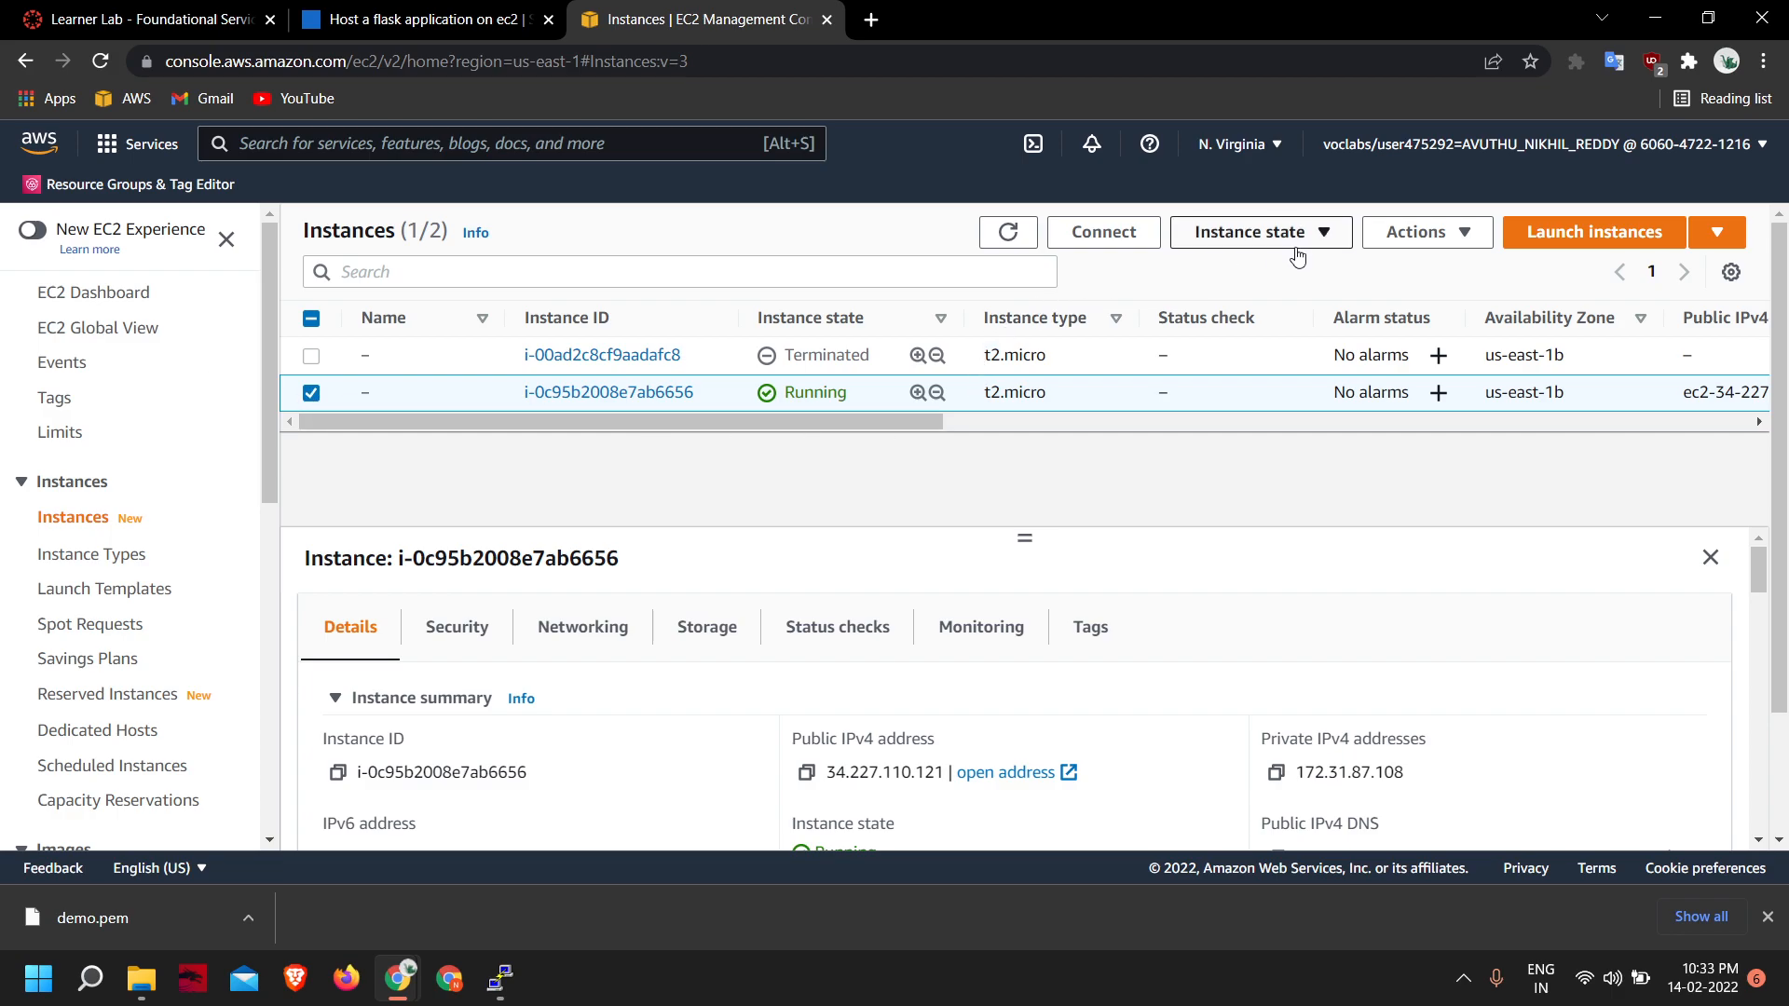
pyautogui.click(1230, 238)
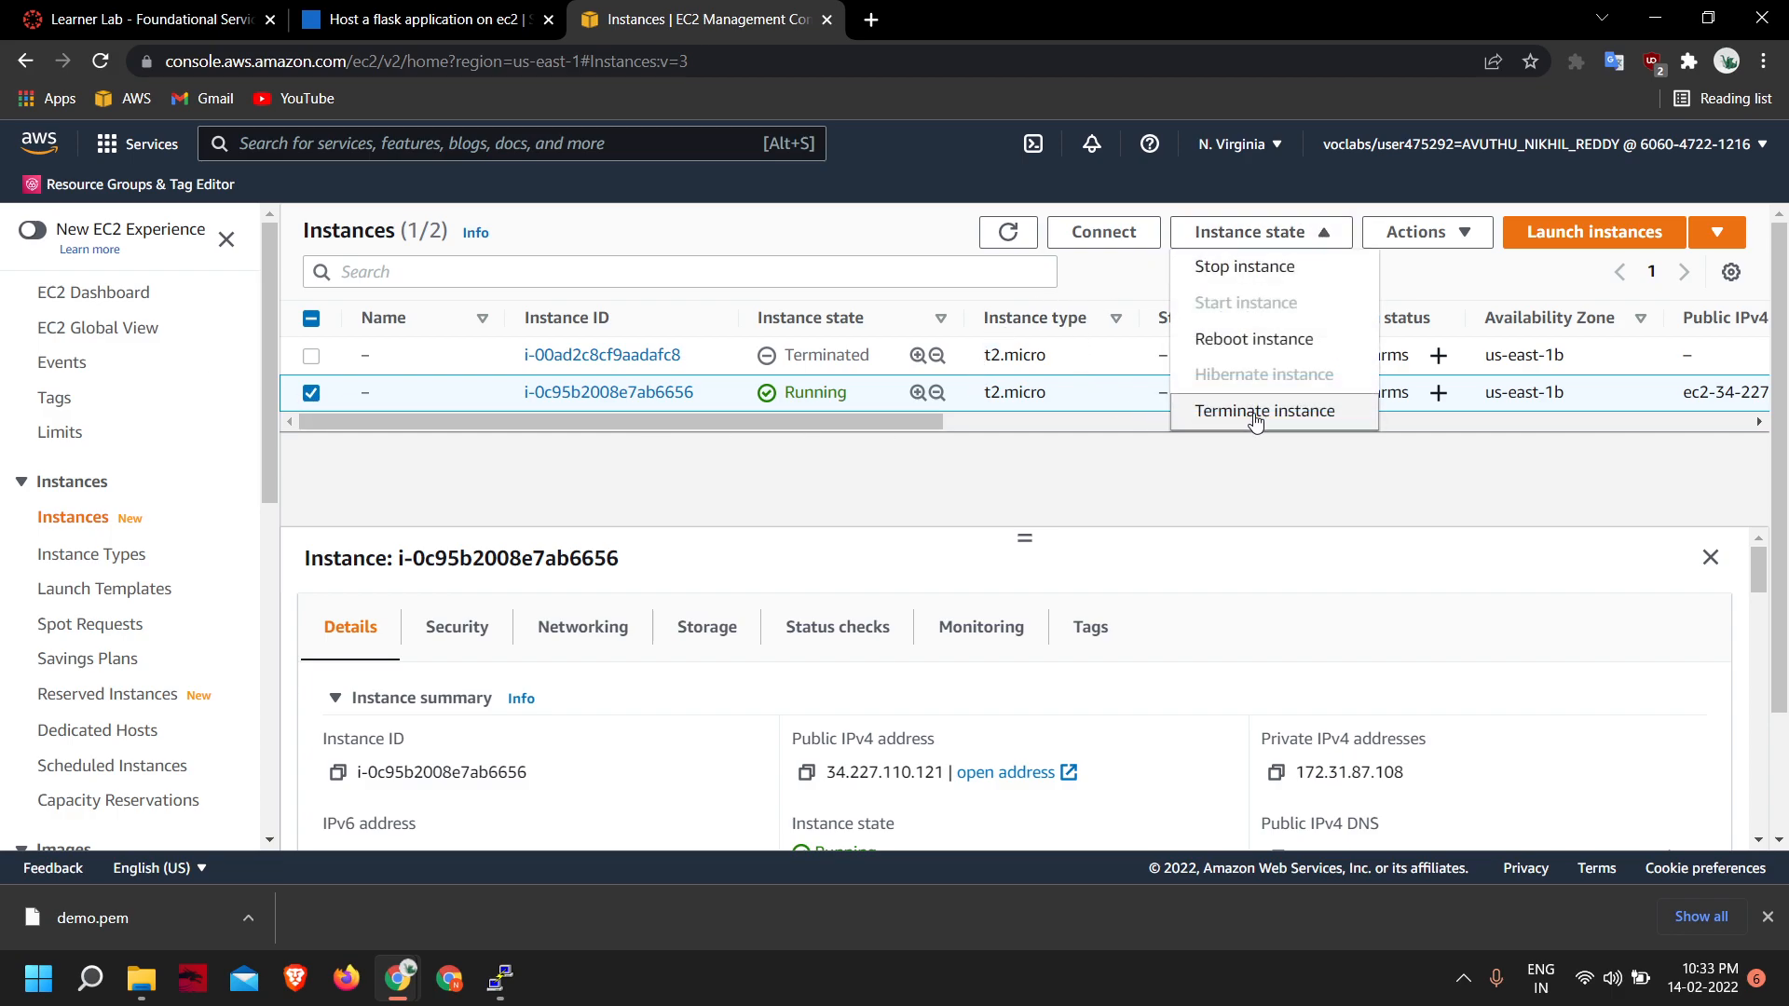
pyautogui.click(985, 464)
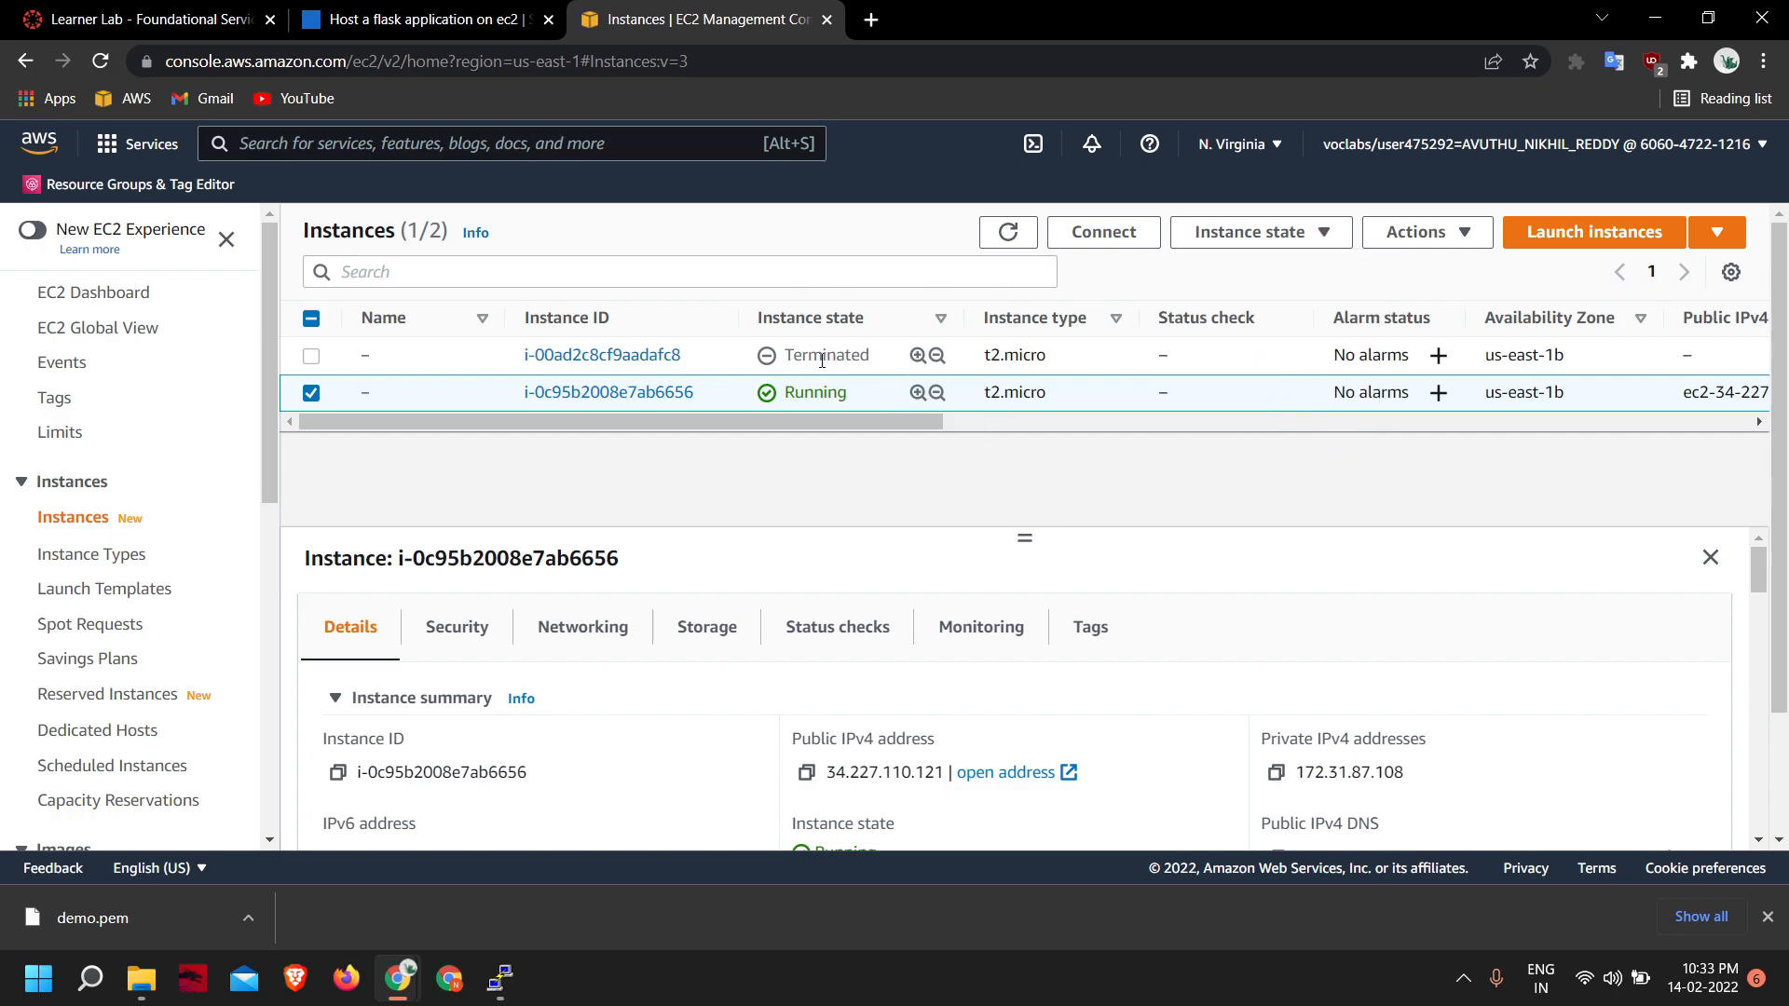
pyautogui.moveTo(790, 355); pyautogui.dragTo(885, 364)
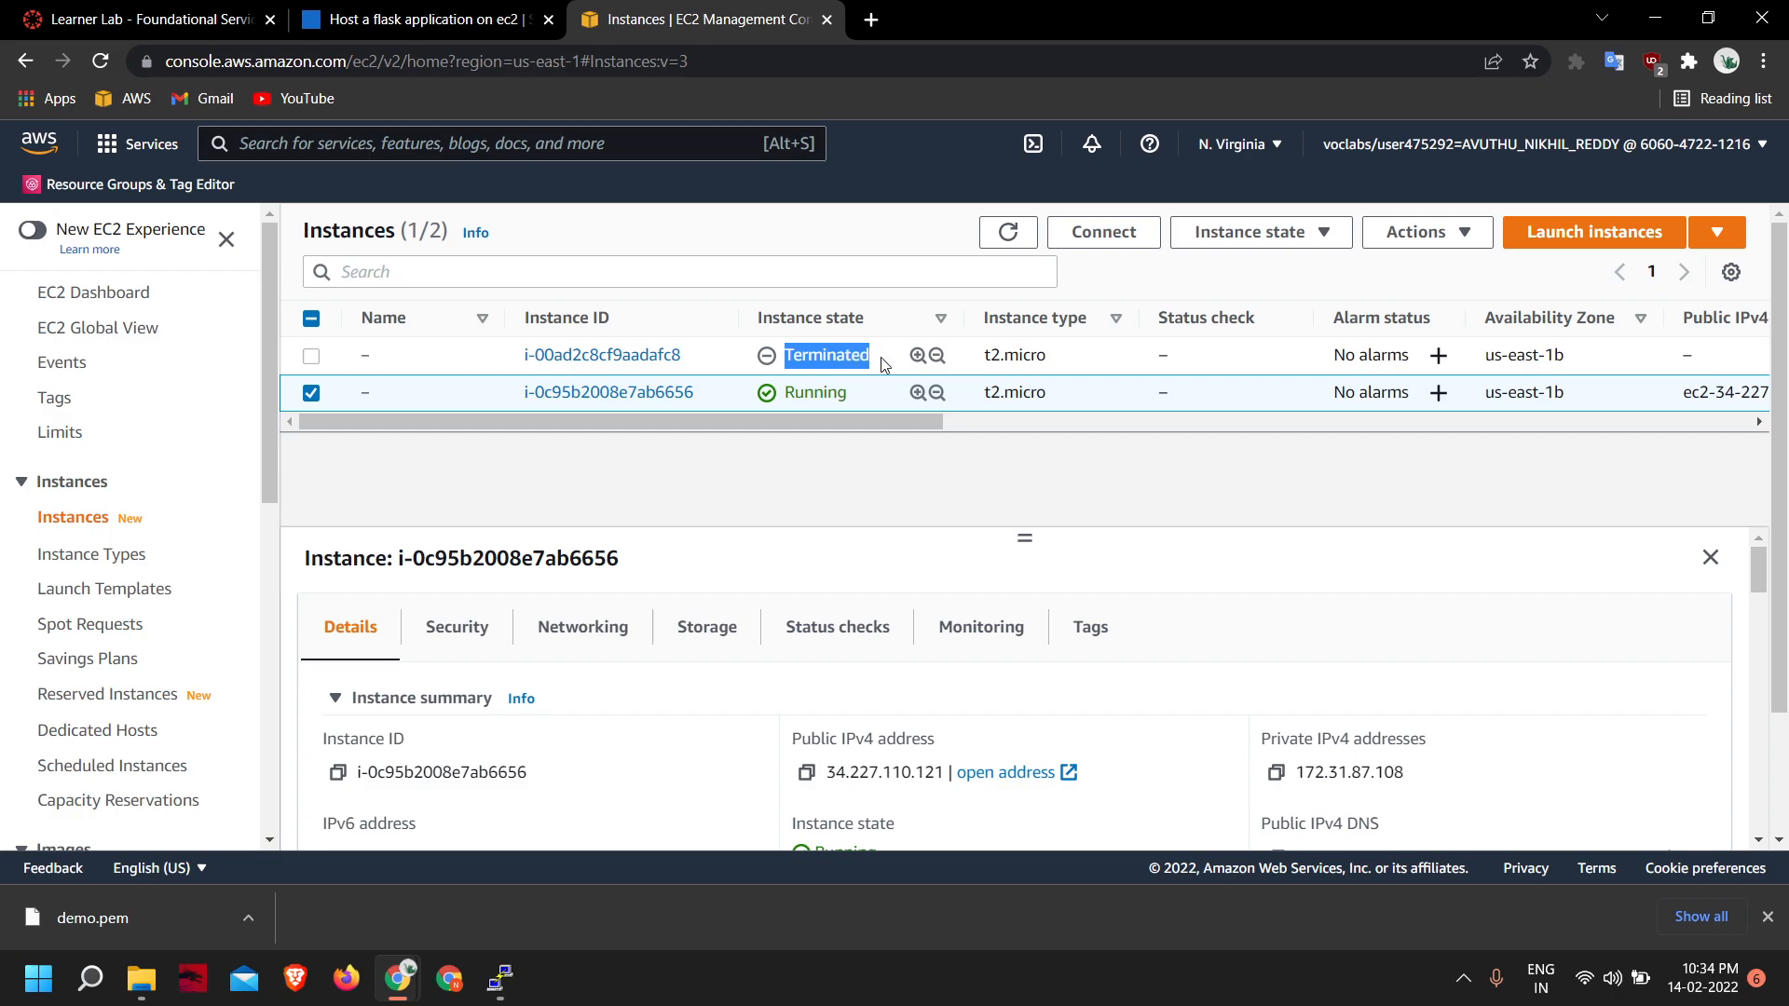
pyautogui.click(835, 448)
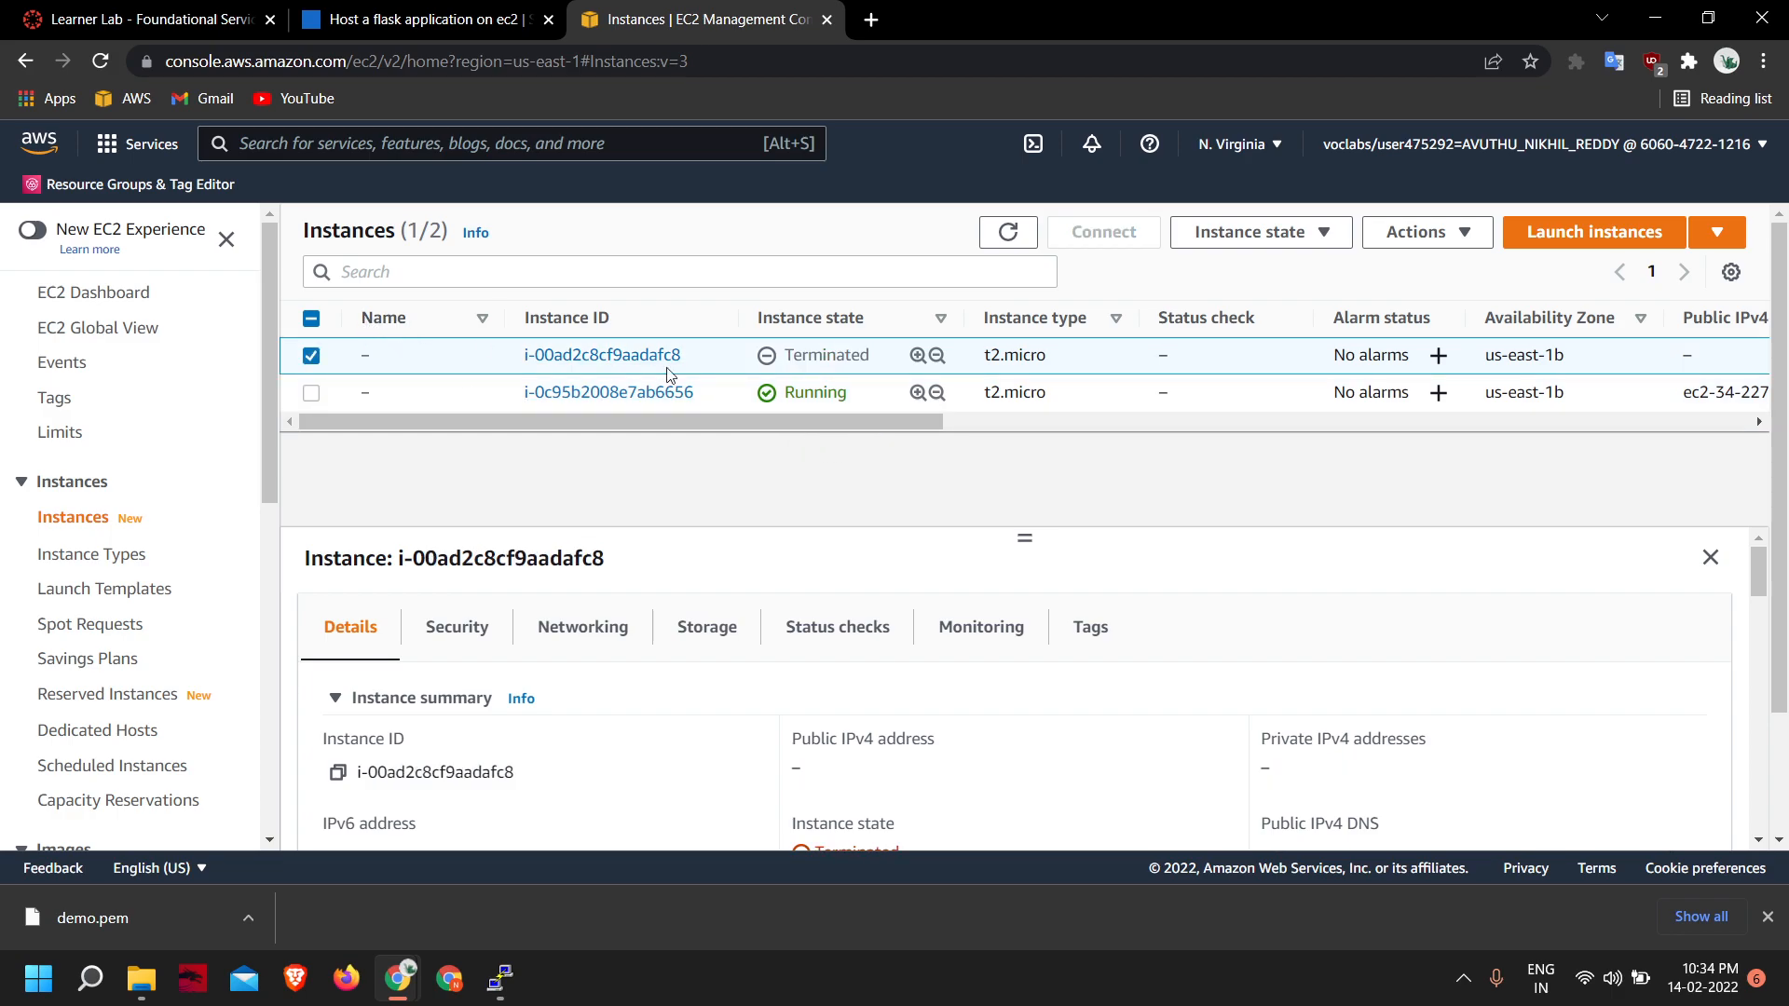
pyautogui.click(312, 357)
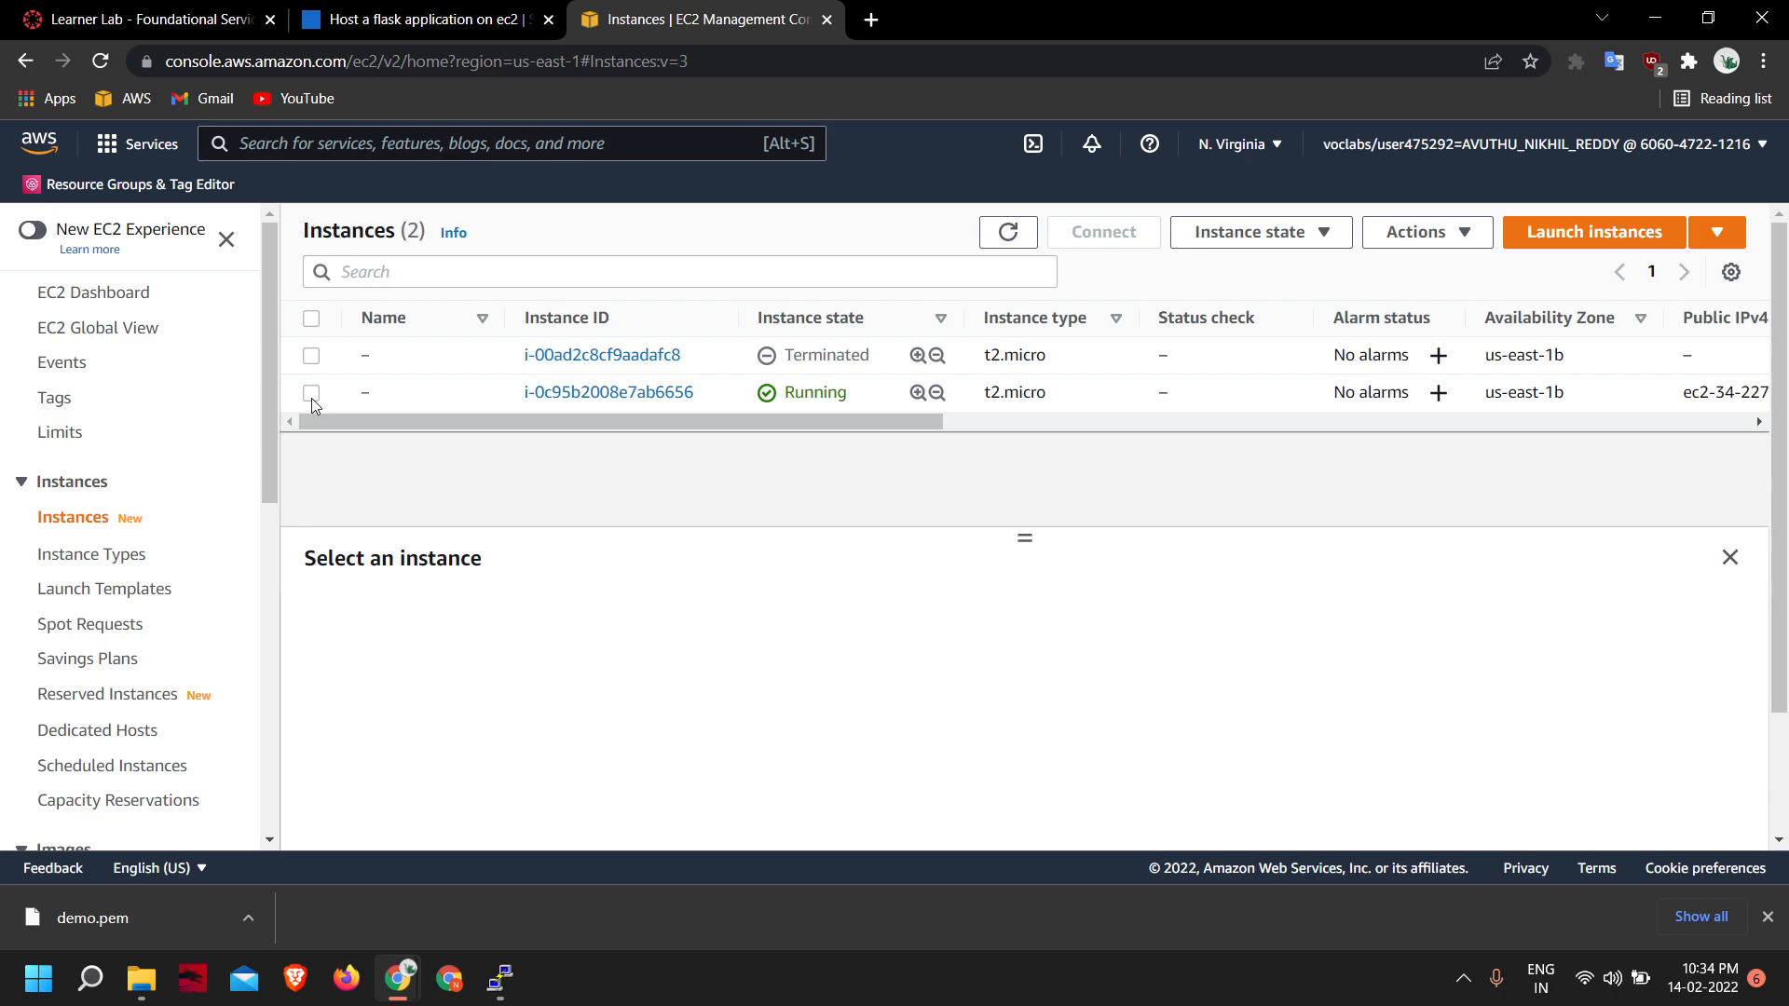
pyautogui.click(312, 395)
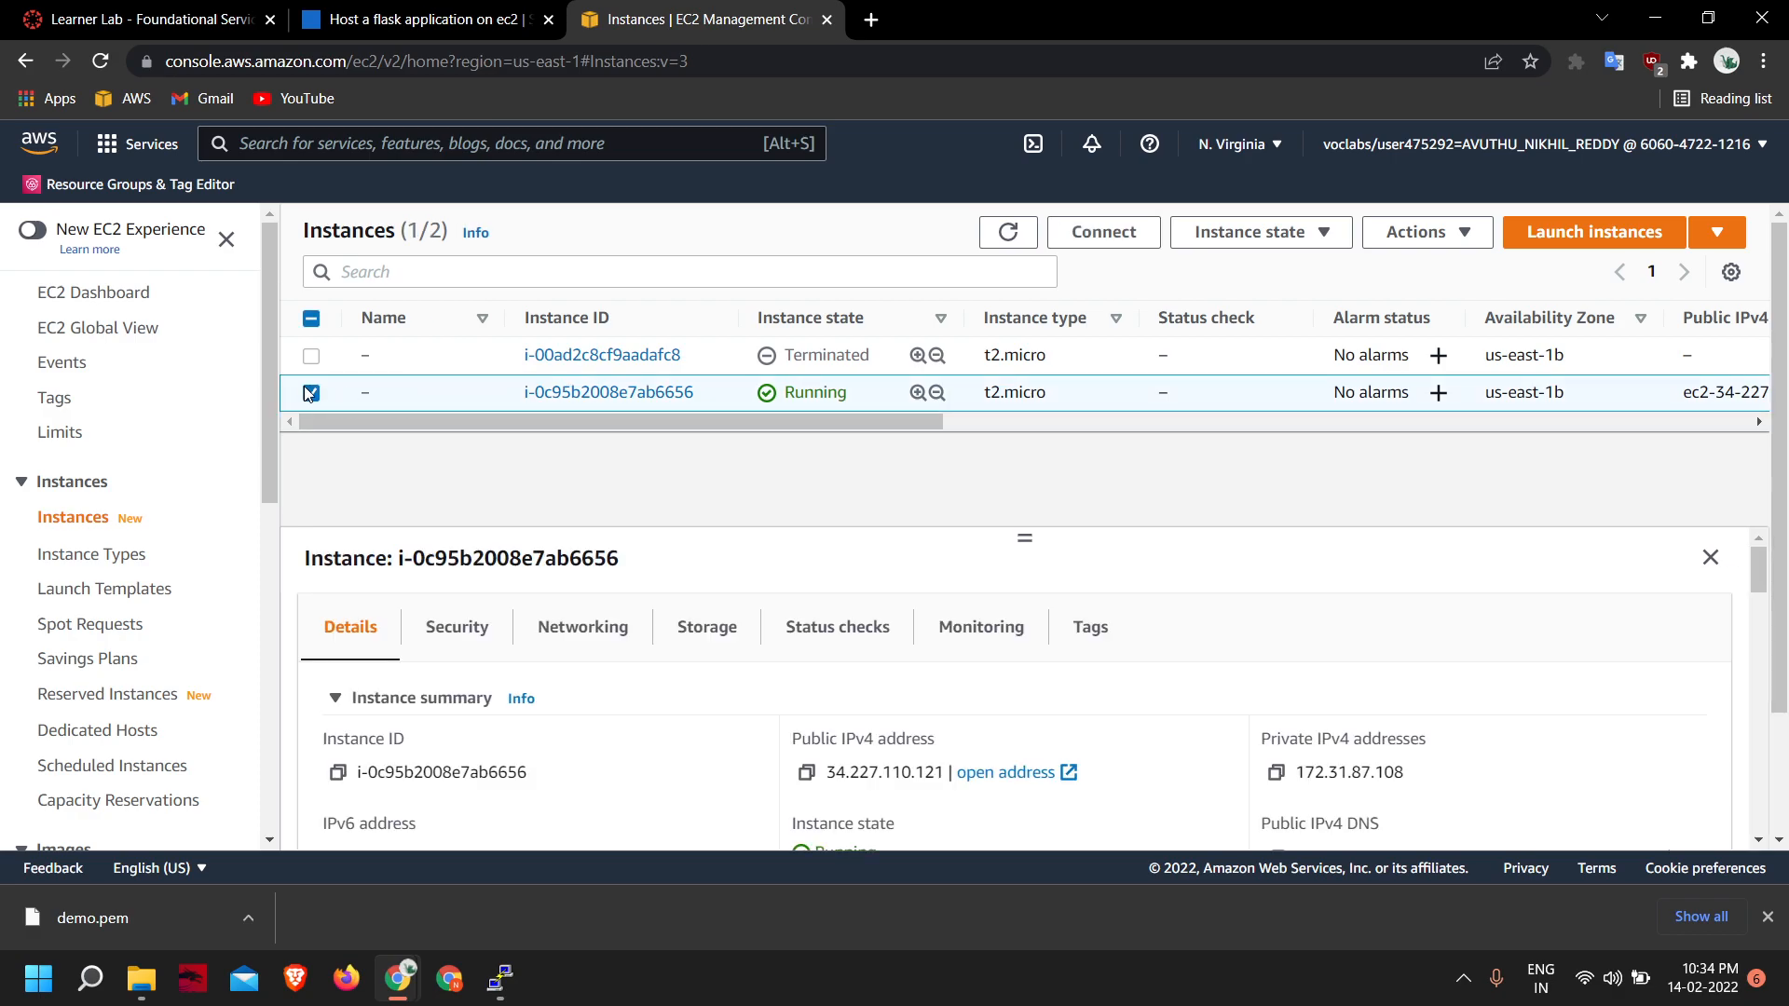
pyautogui.click(1277, 237)
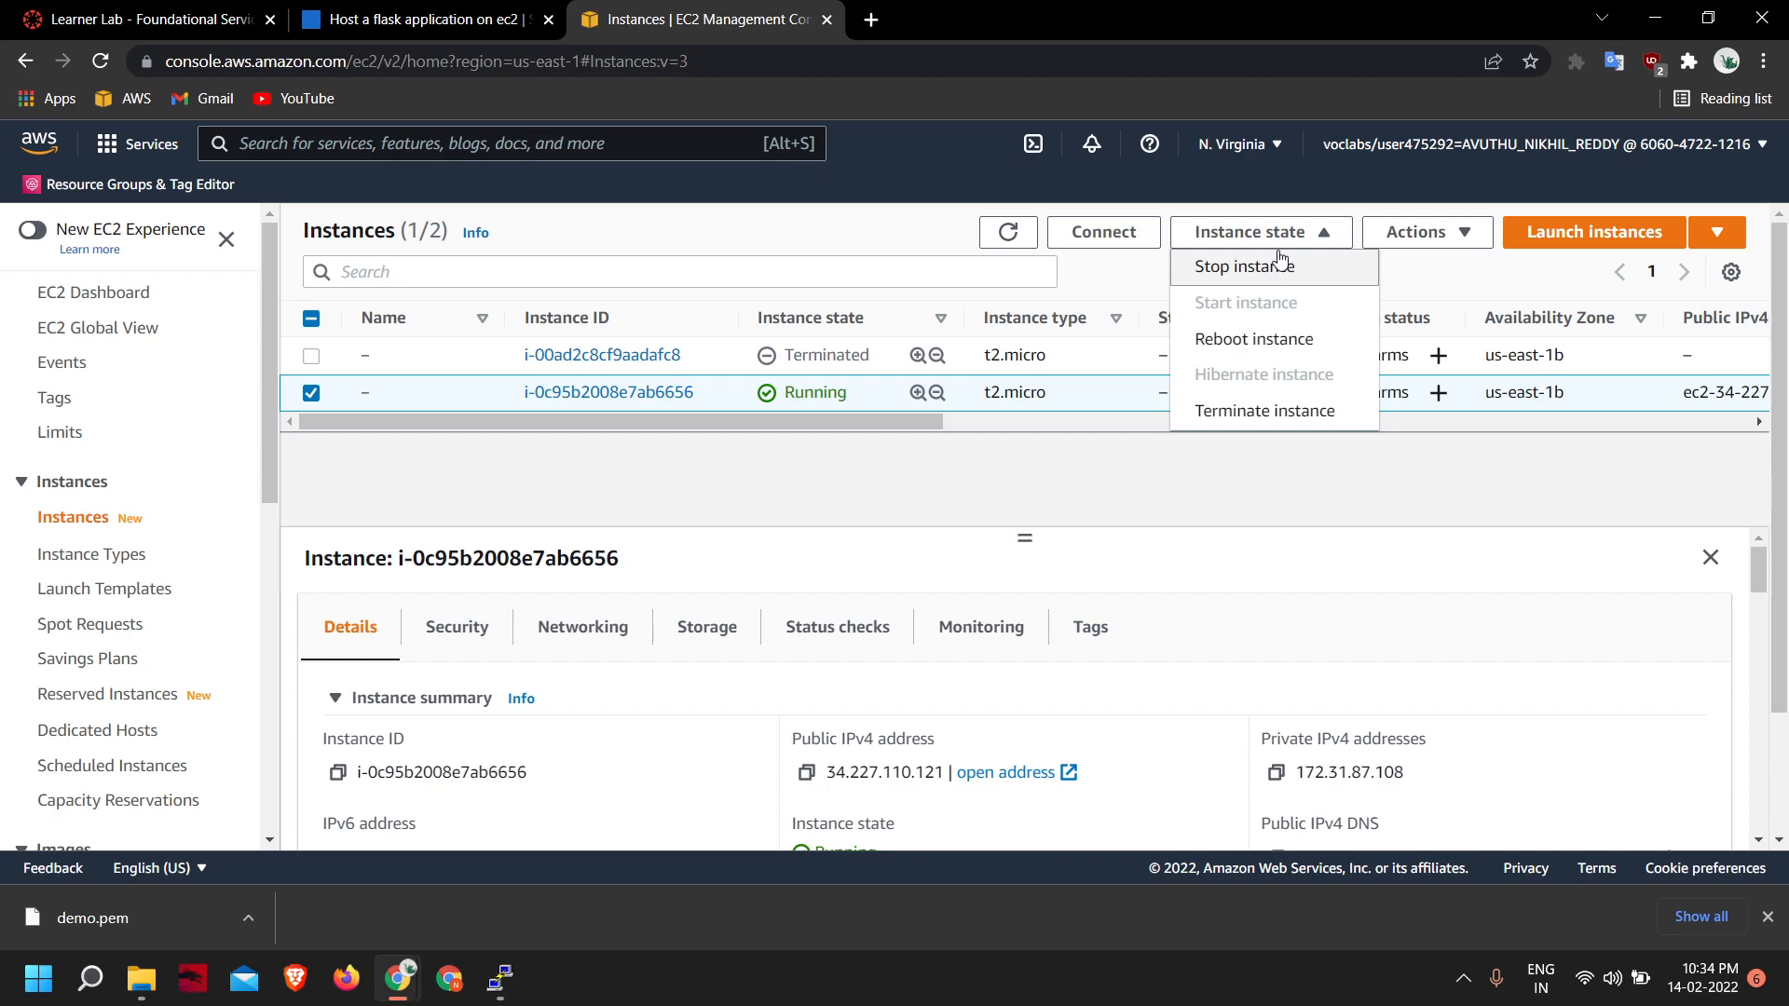
pyautogui.click(1058, 471)
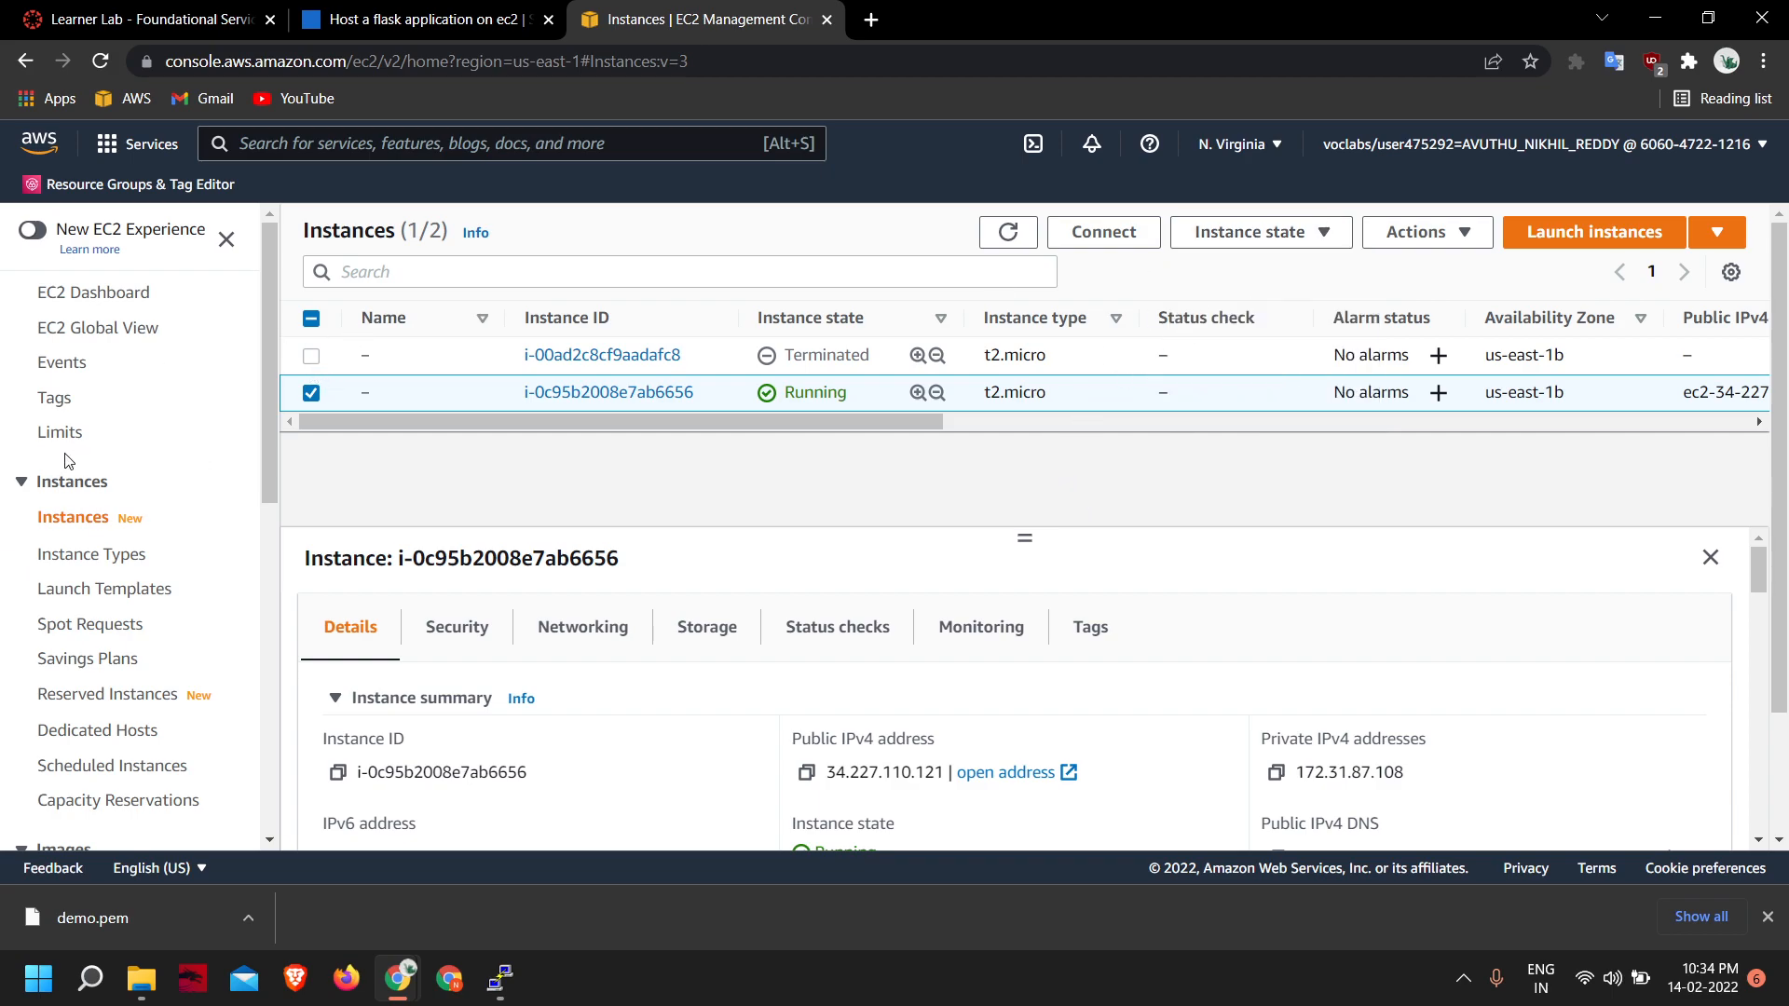
pyautogui.scroll(-3, 140, 577)
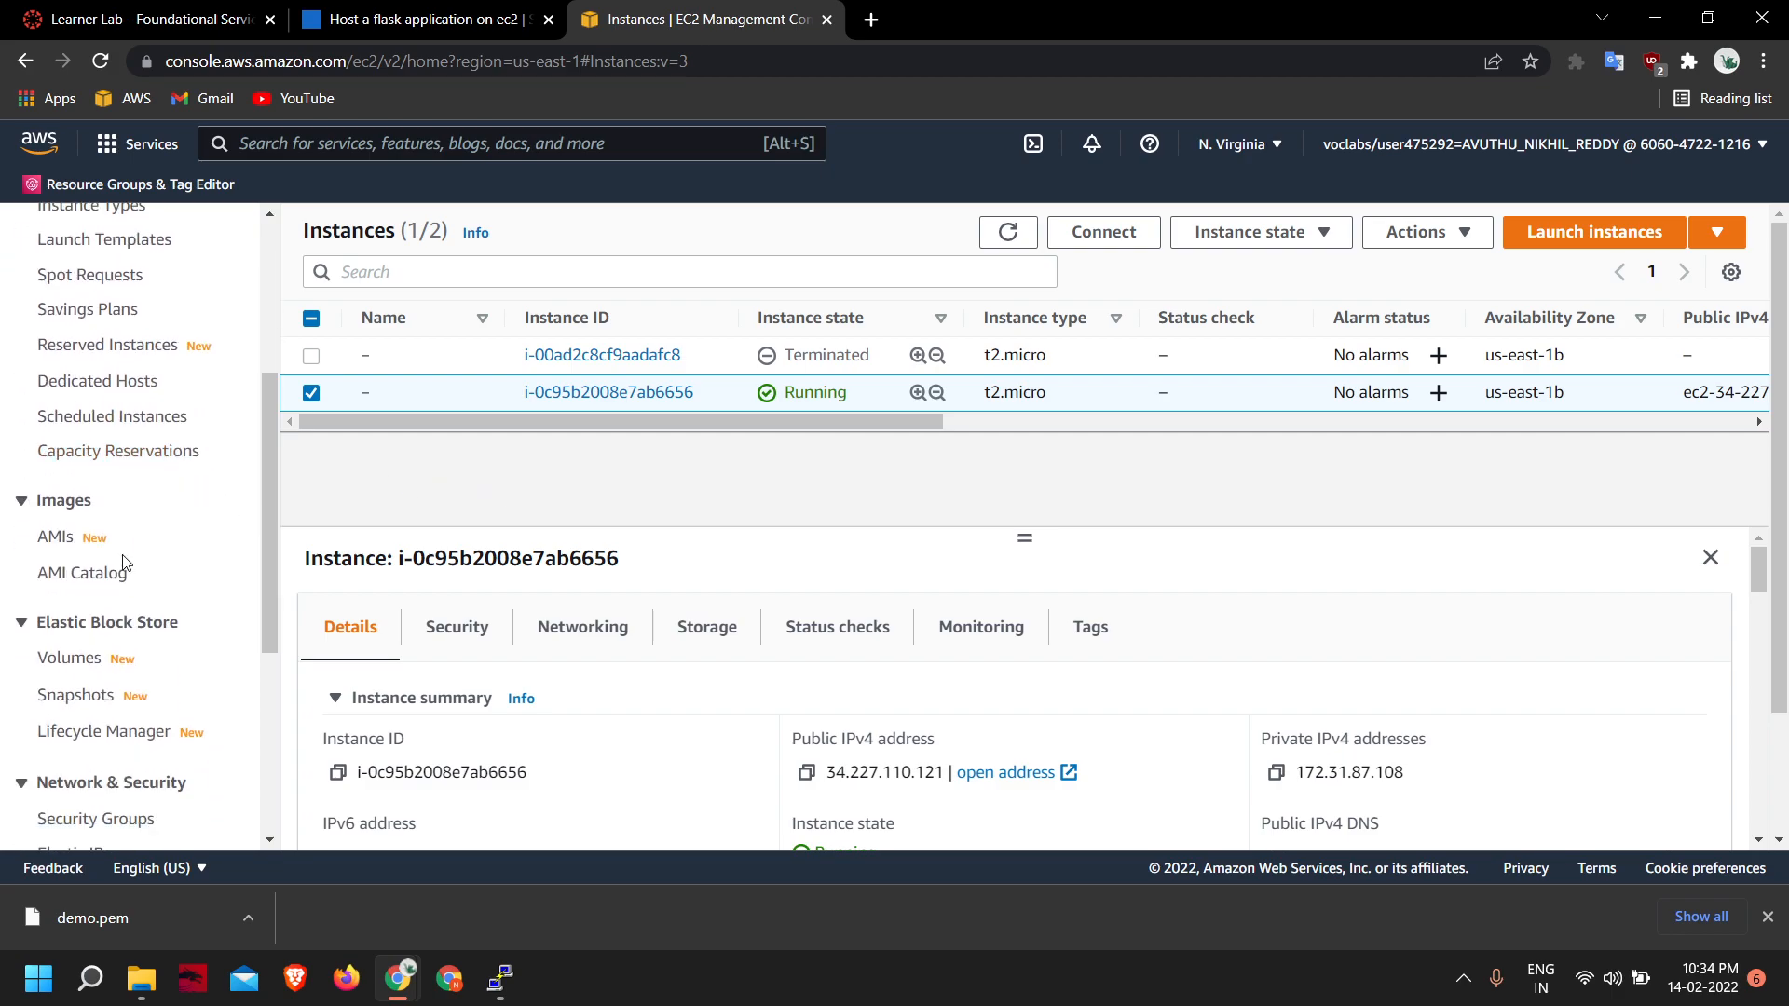
pyautogui.scroll(3, 133, 551)
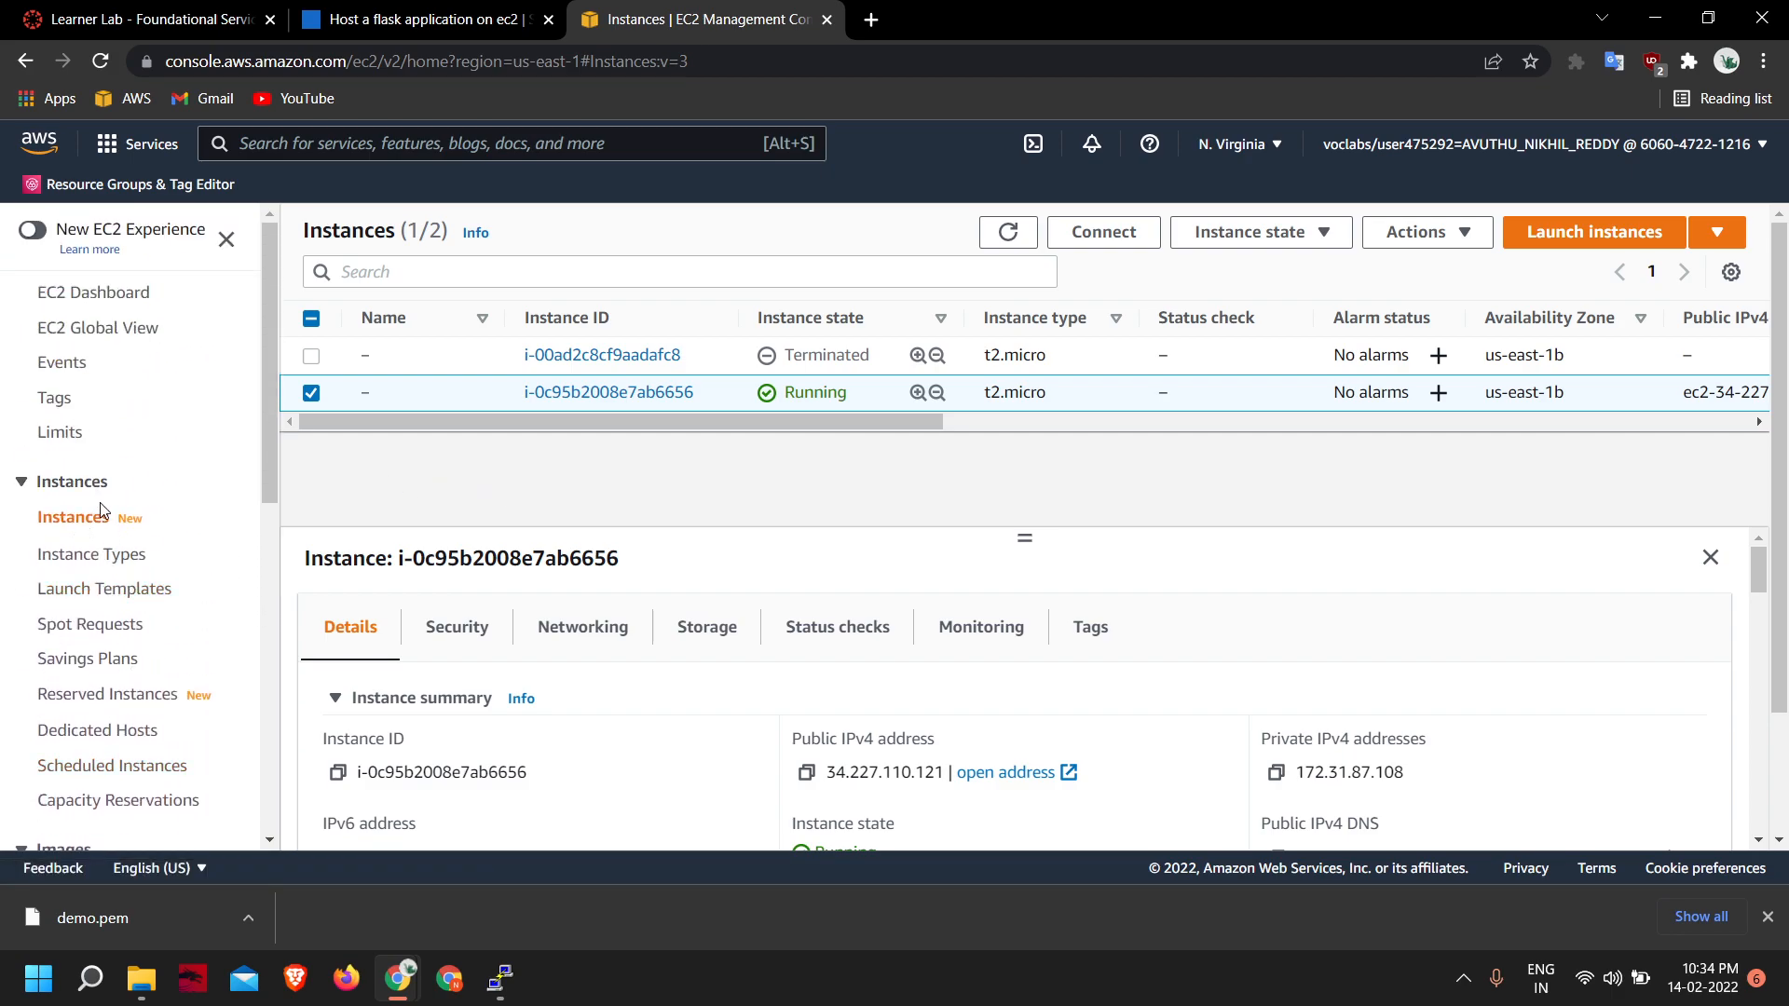
pyautogui.scroll(-1, 110, 540)
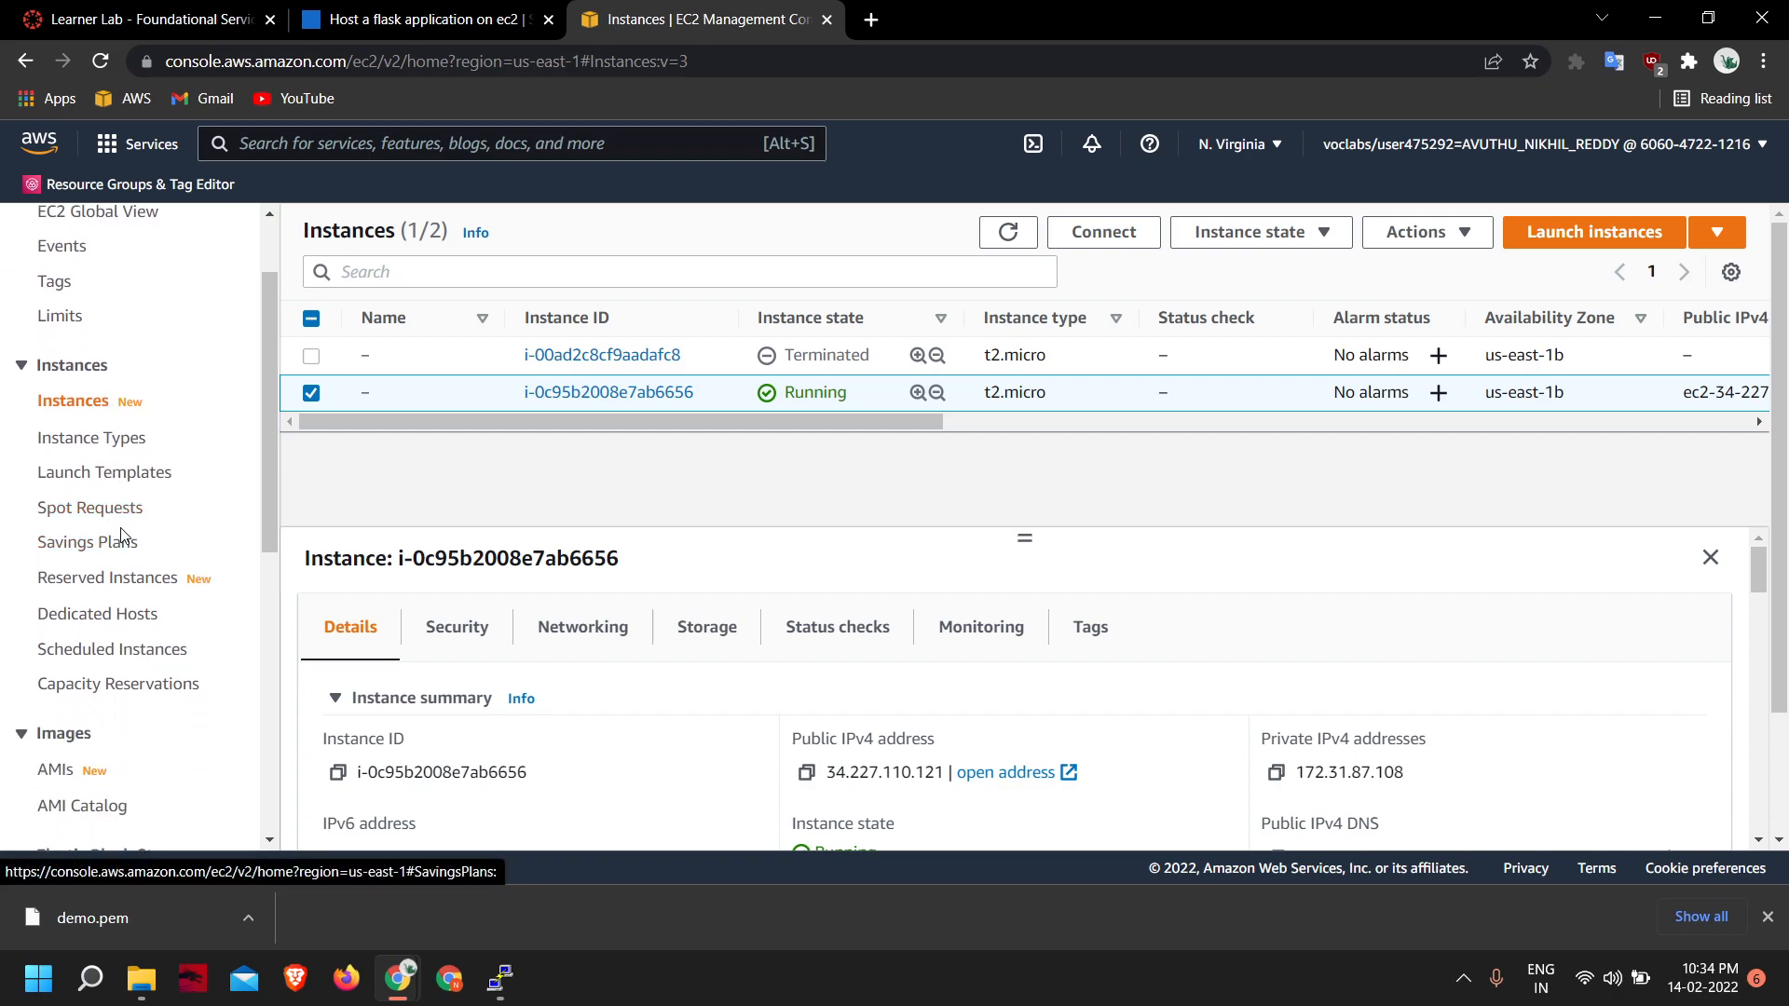
pyautogui.scroll(1, 145, 459)
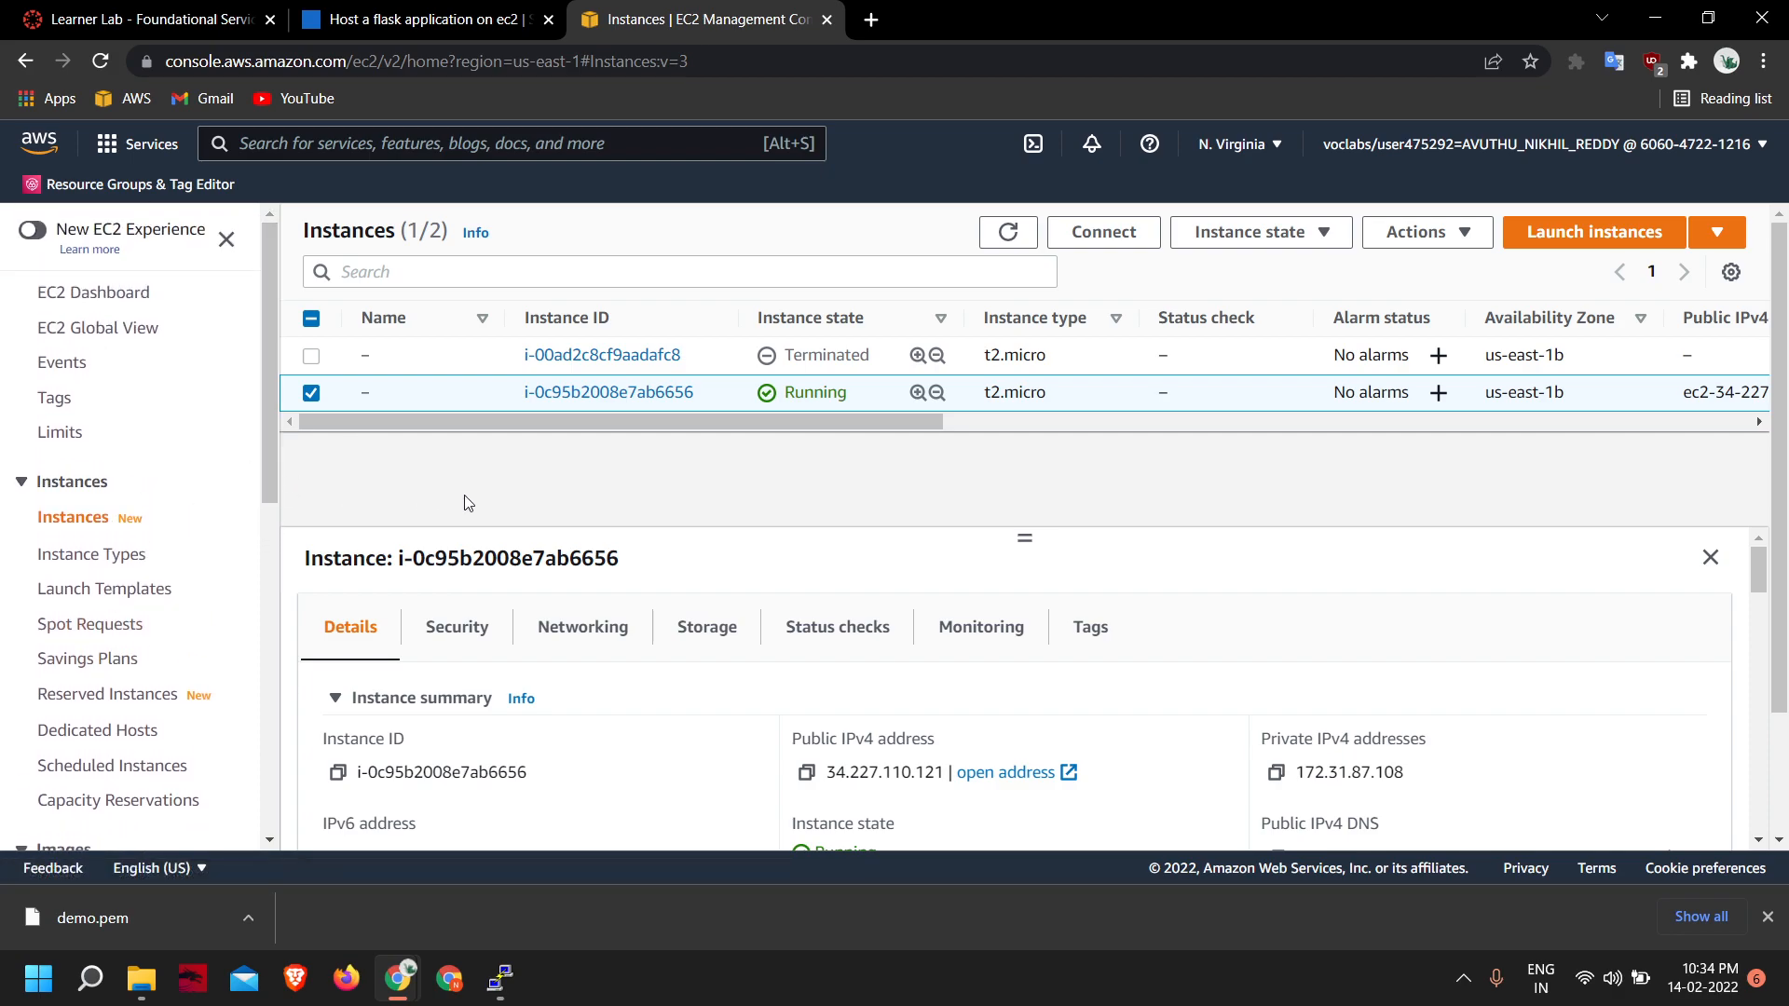